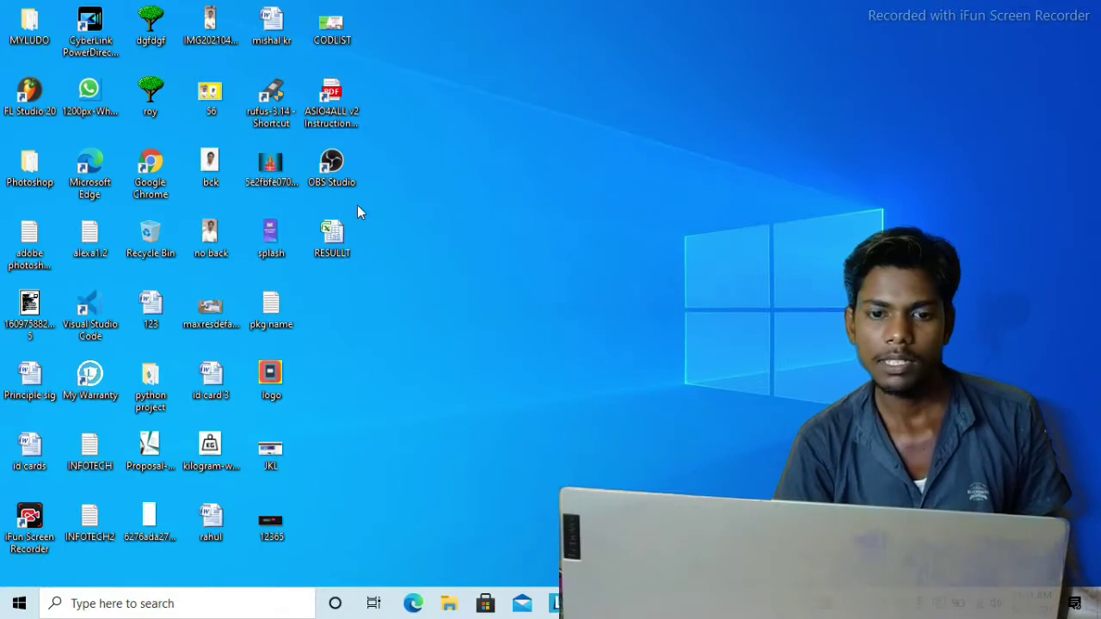
Open the RESULLT workbook from the desktop and decline reopening the already-open copy
double_click(333, 241)
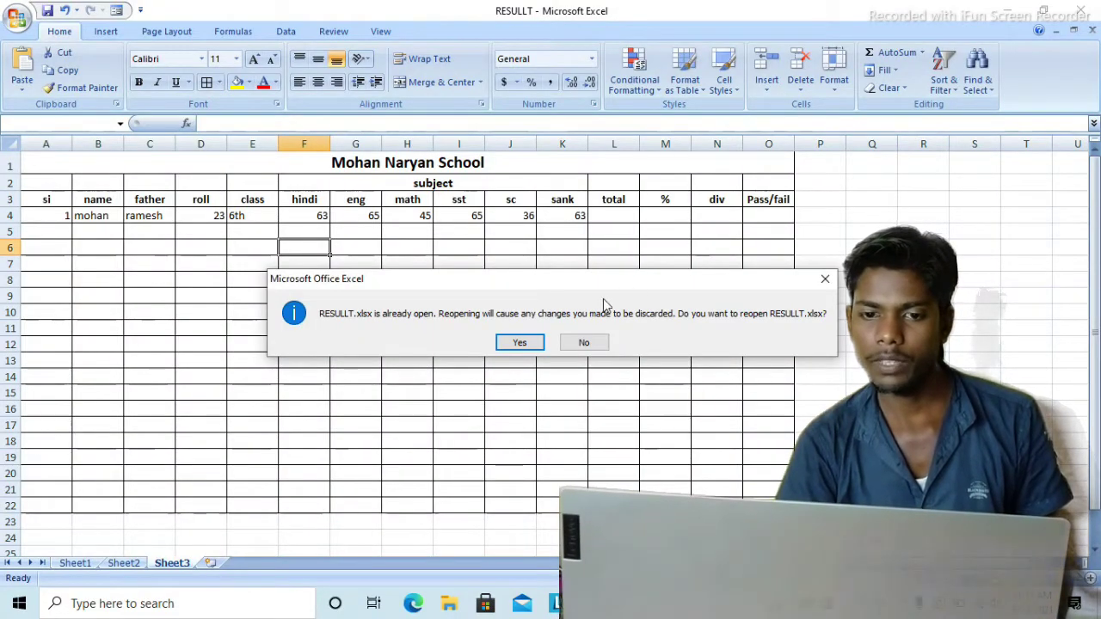
click(602, 344)
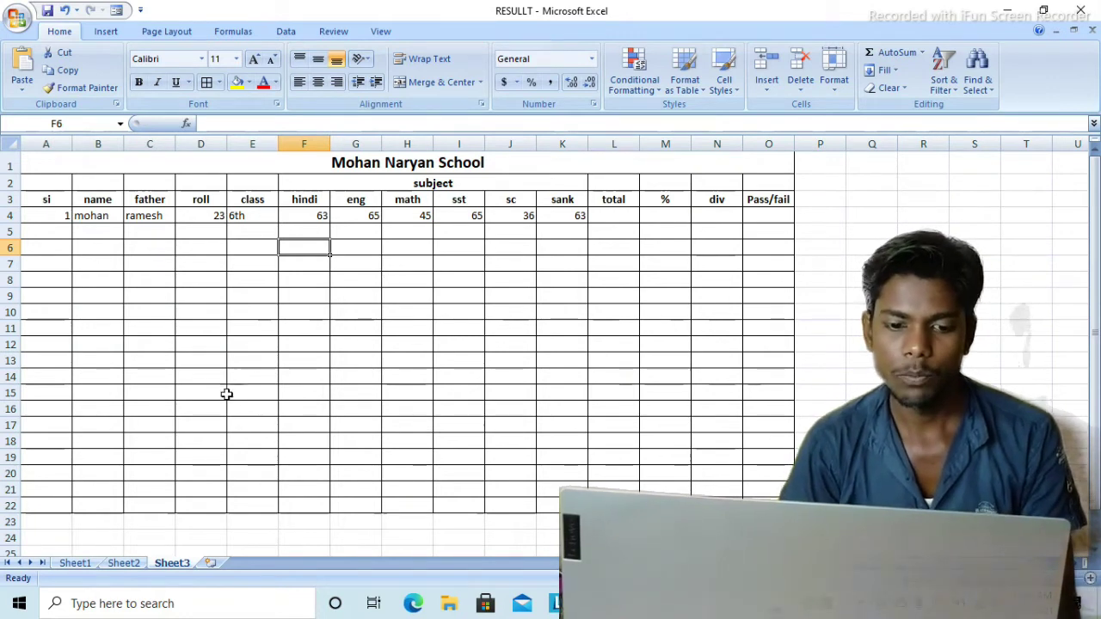
Add a new blank worksheet, Sheet4, after Sheet3
click(212, 563)
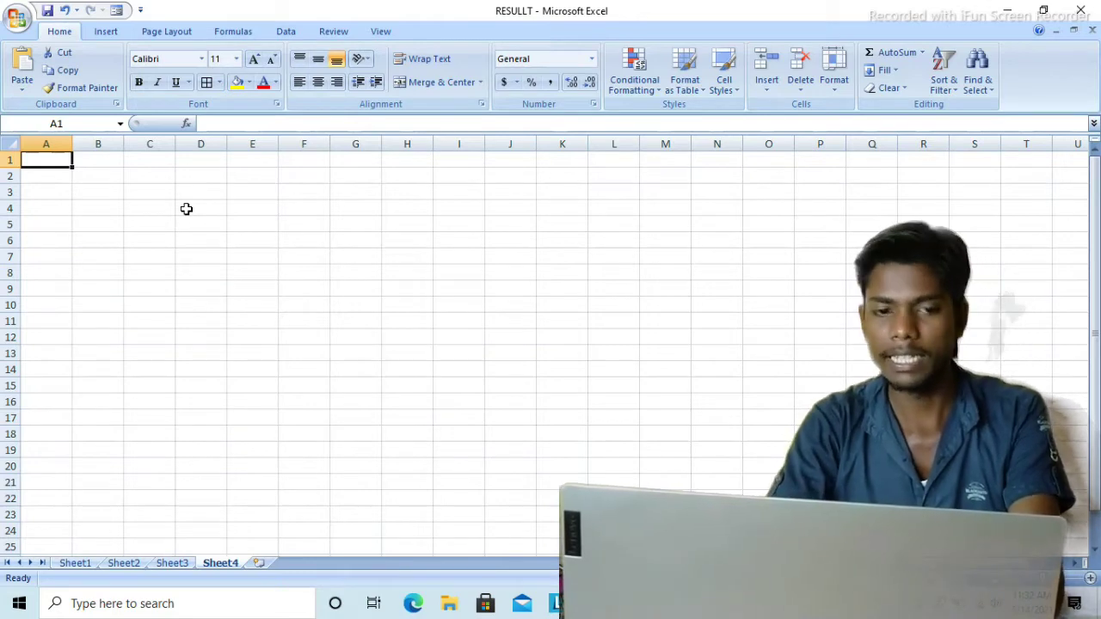
Enter the title 'mohan Narayan School' in cell A1
text(mohan Narayan Sc)
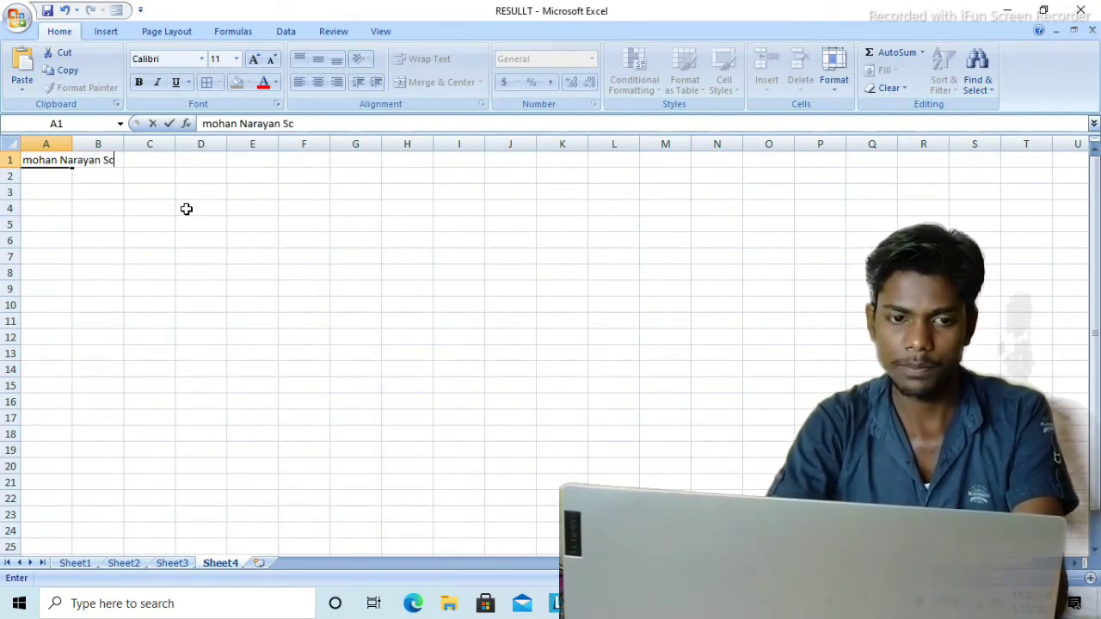
text(hool)
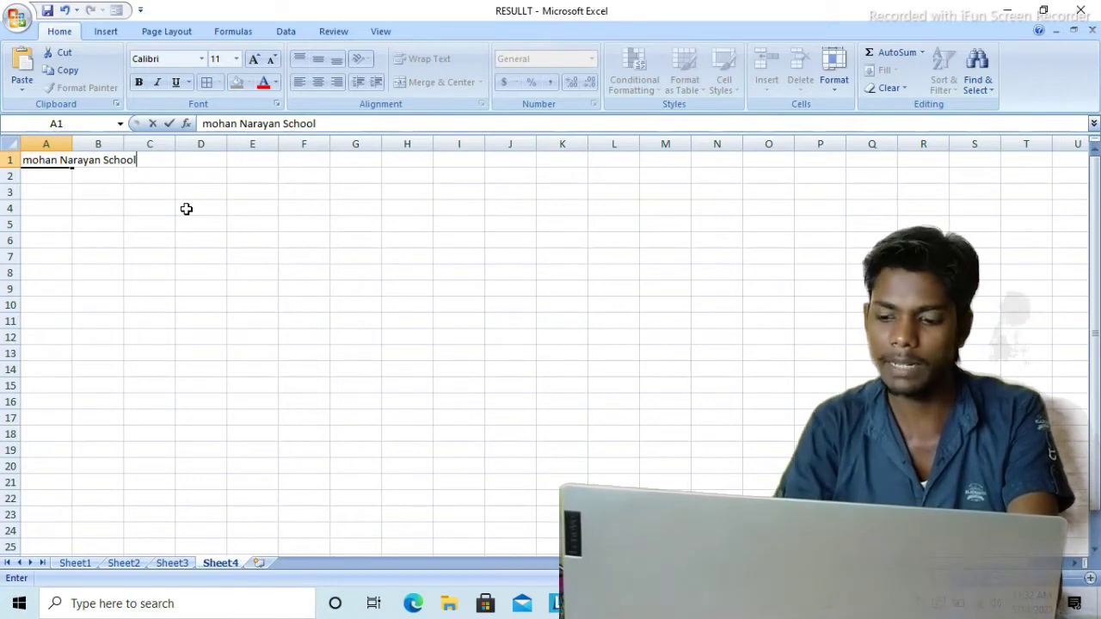
key(Return)
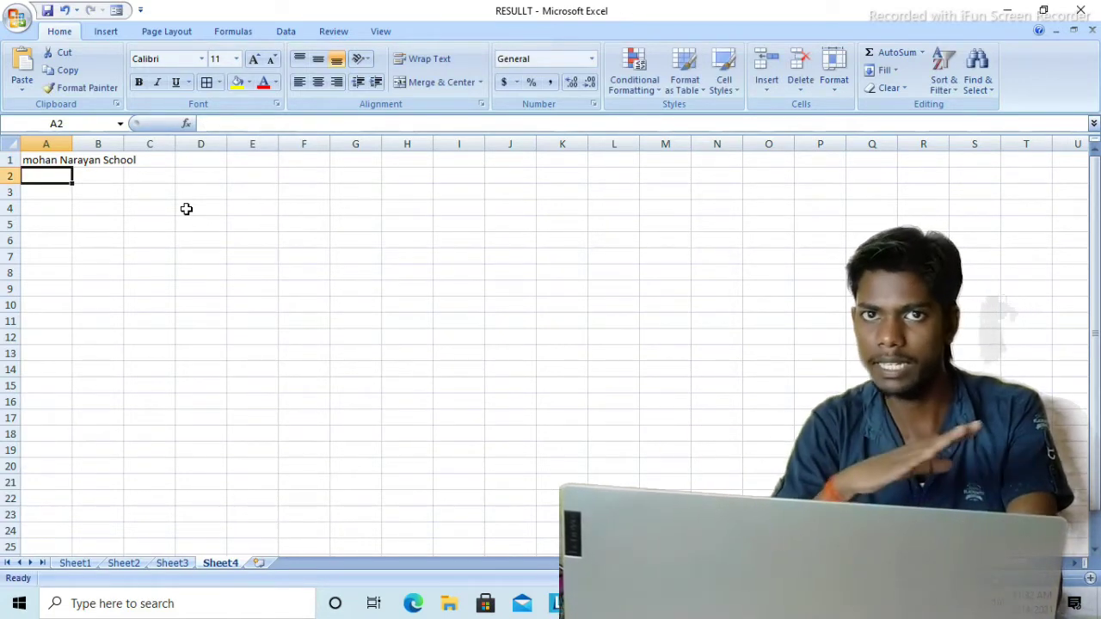
Enter the headers si no, name, father name, class, rollno across A2:E2
text(s)
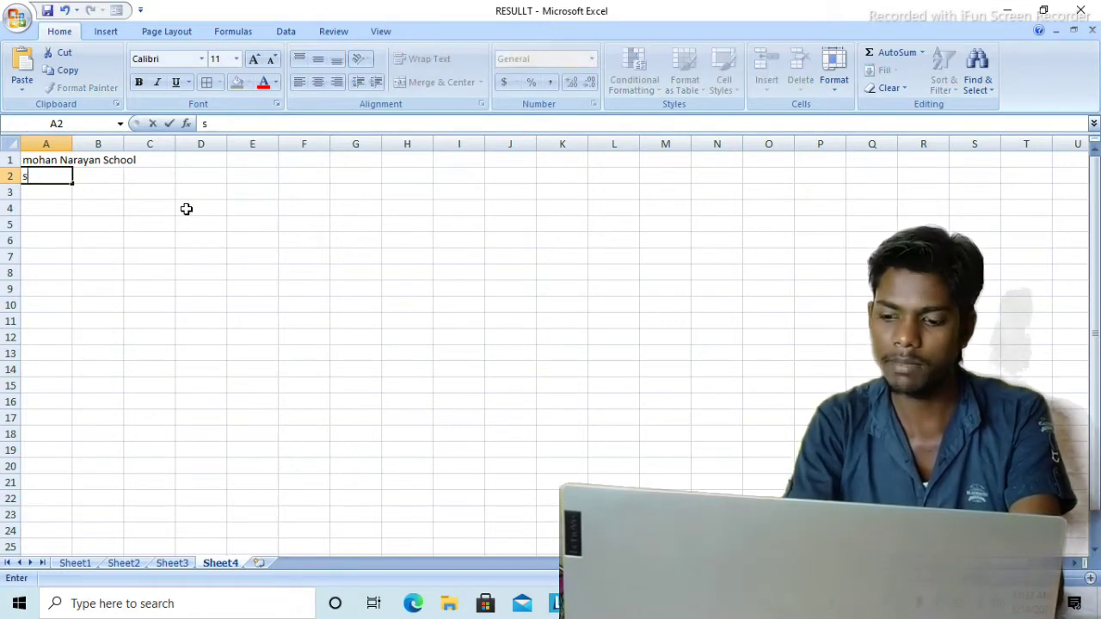
text(i no,)
key(Tab)
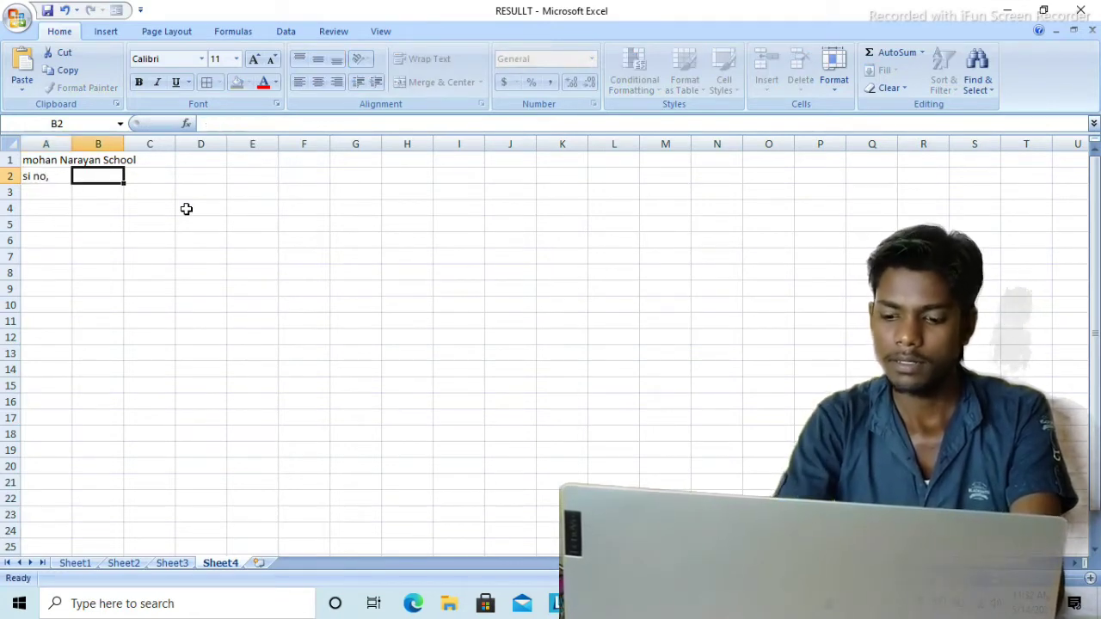
key(Left)
text(si)
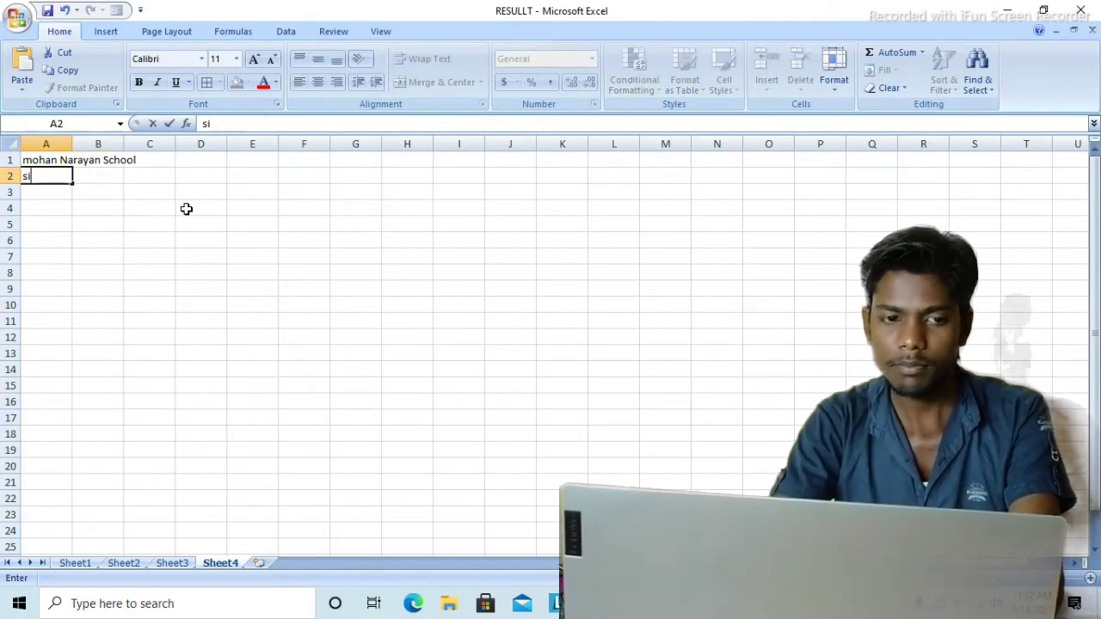
text( no)
key(Tab)
text(da)
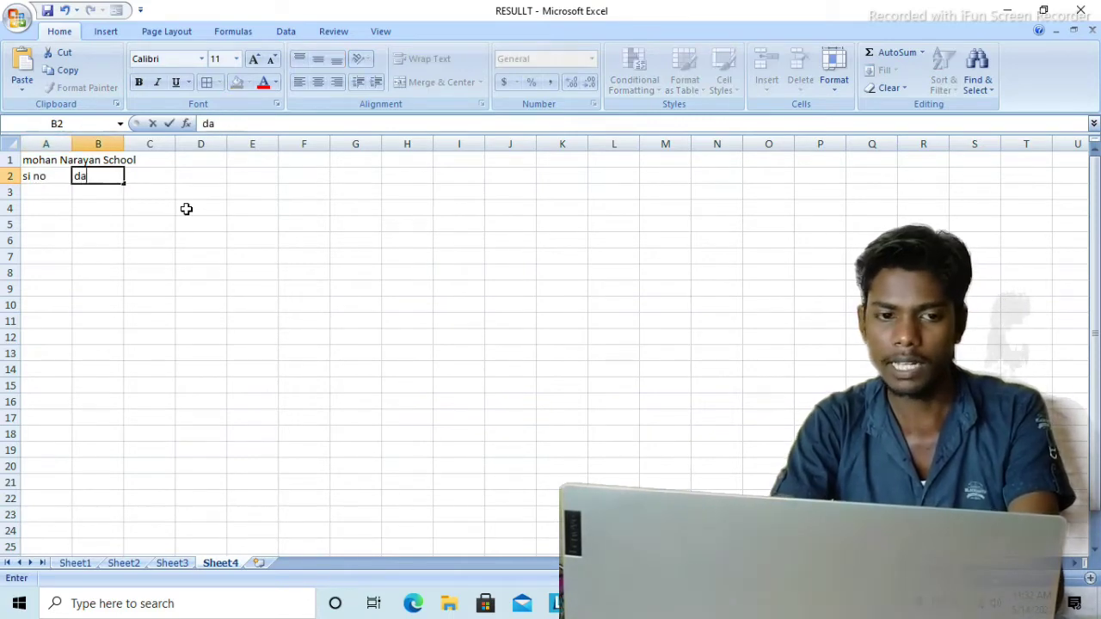
text(me)
key(Tab)
text(father na)
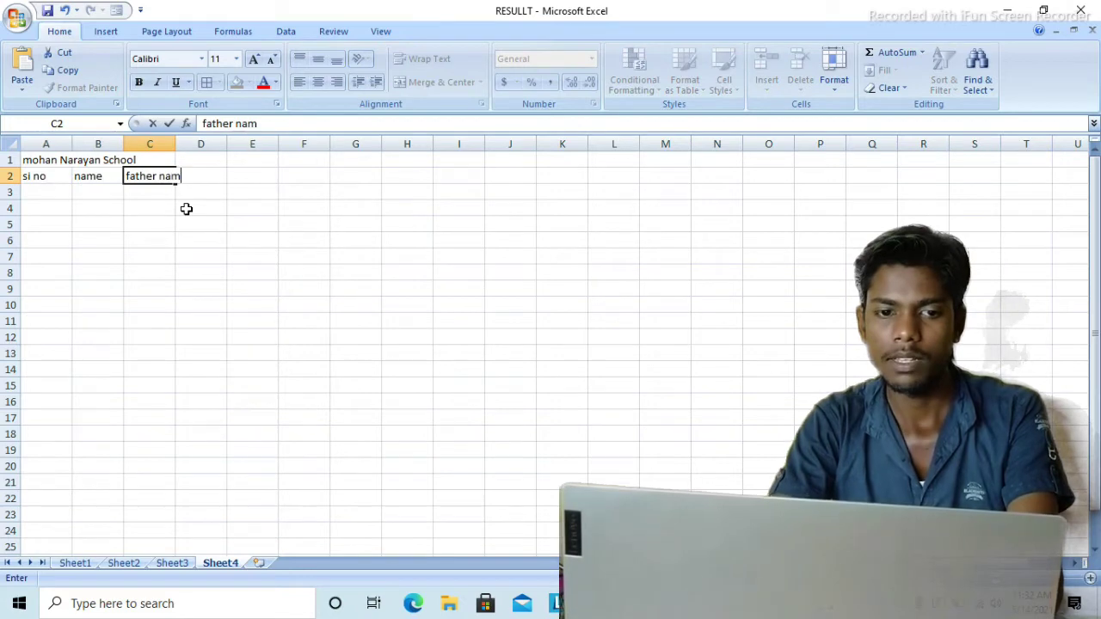
key(Tab)
text(cla)
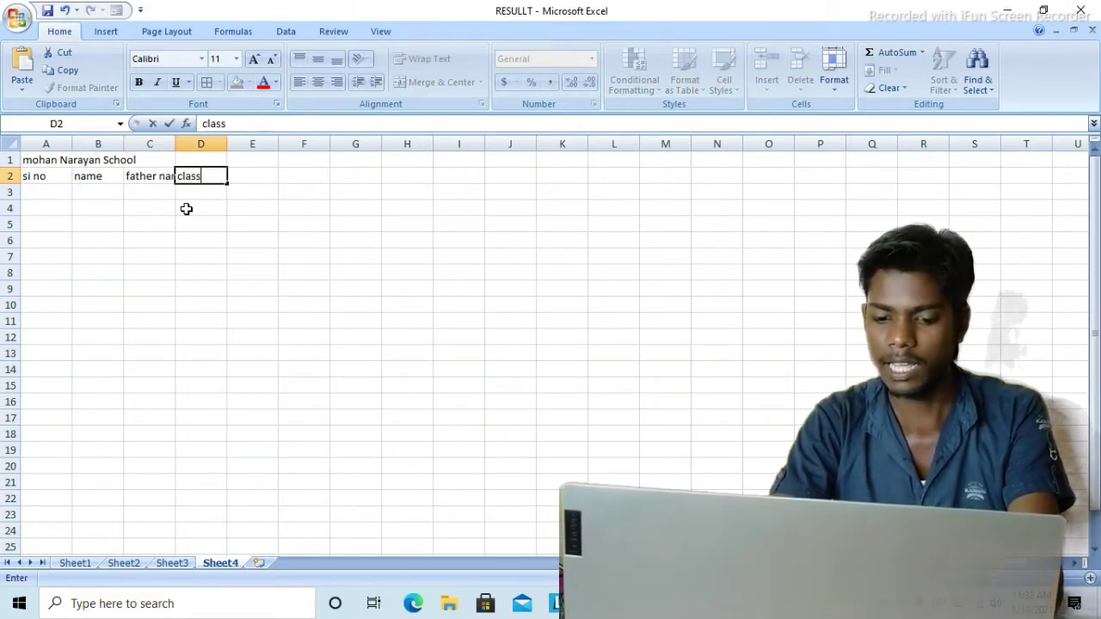
key(Tab)
text(ro)
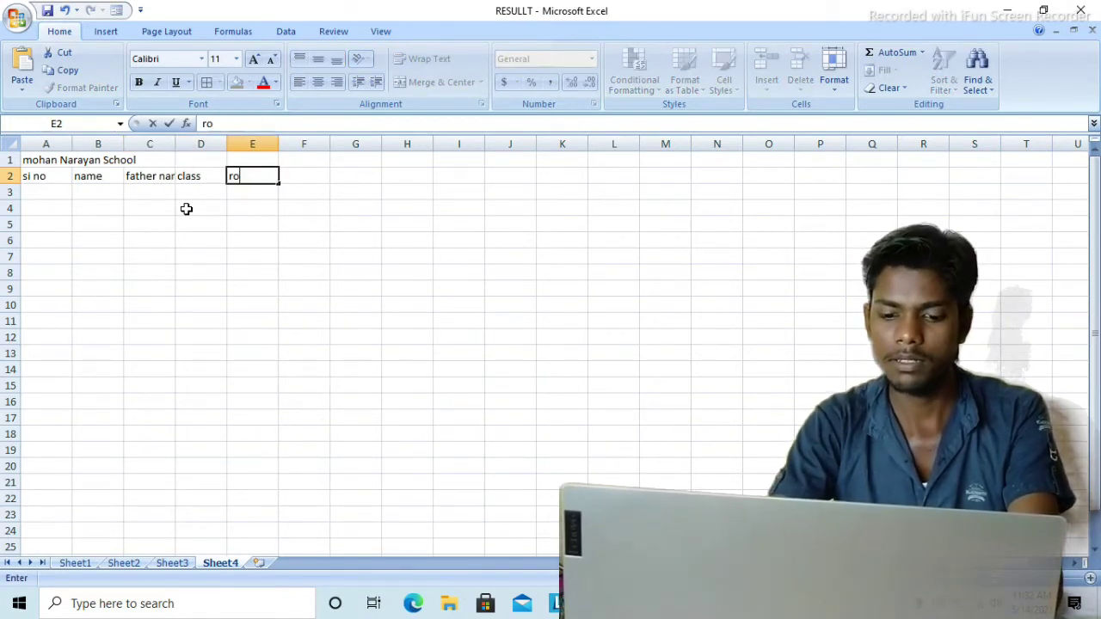
text(llno)
key(Tab)
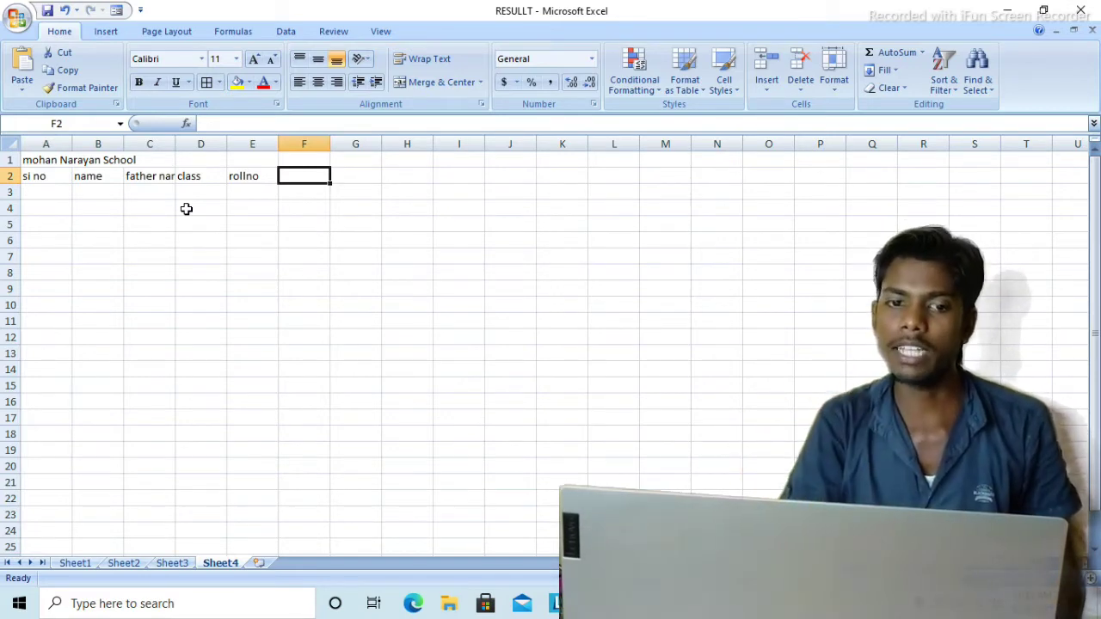
click(298, 162)
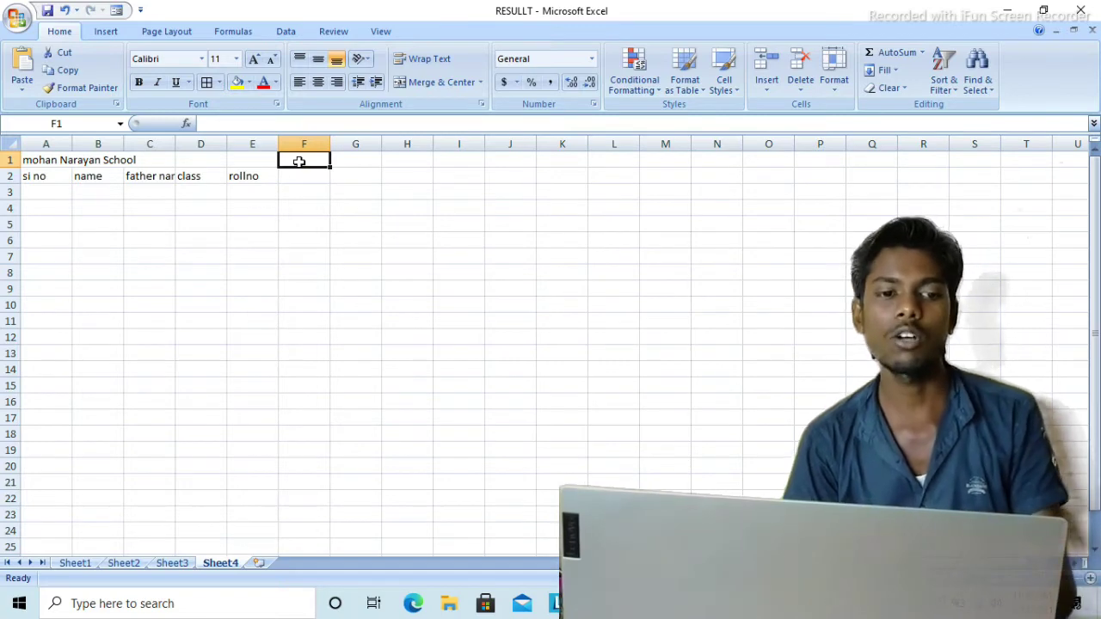
click(11, 175)
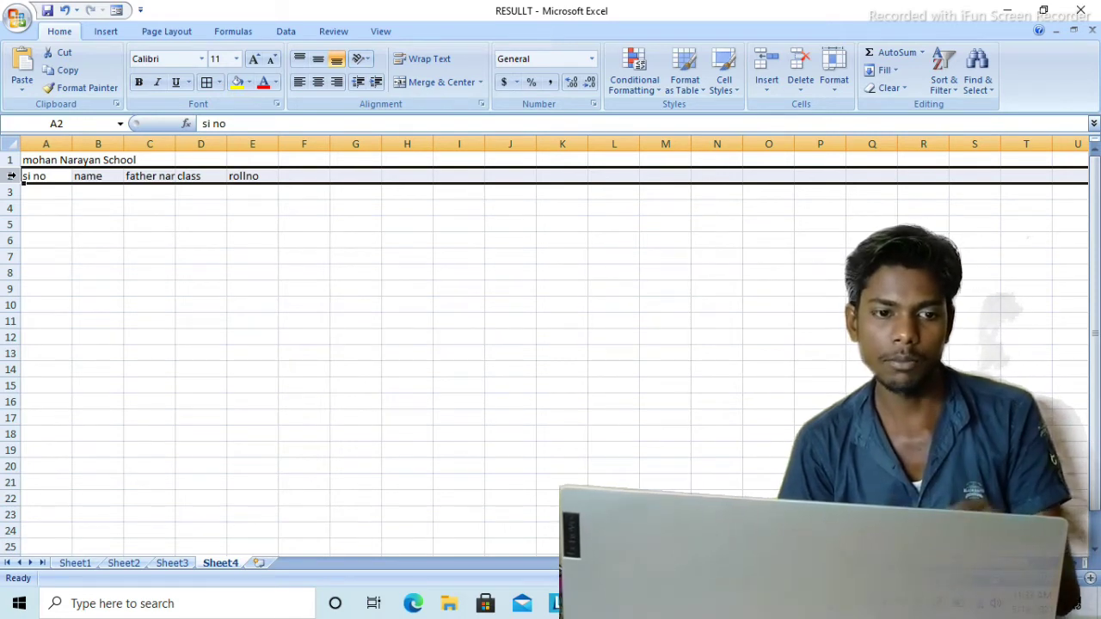
Insert a blank row 2 so the headers move down to row 3
right_click(11, 176)
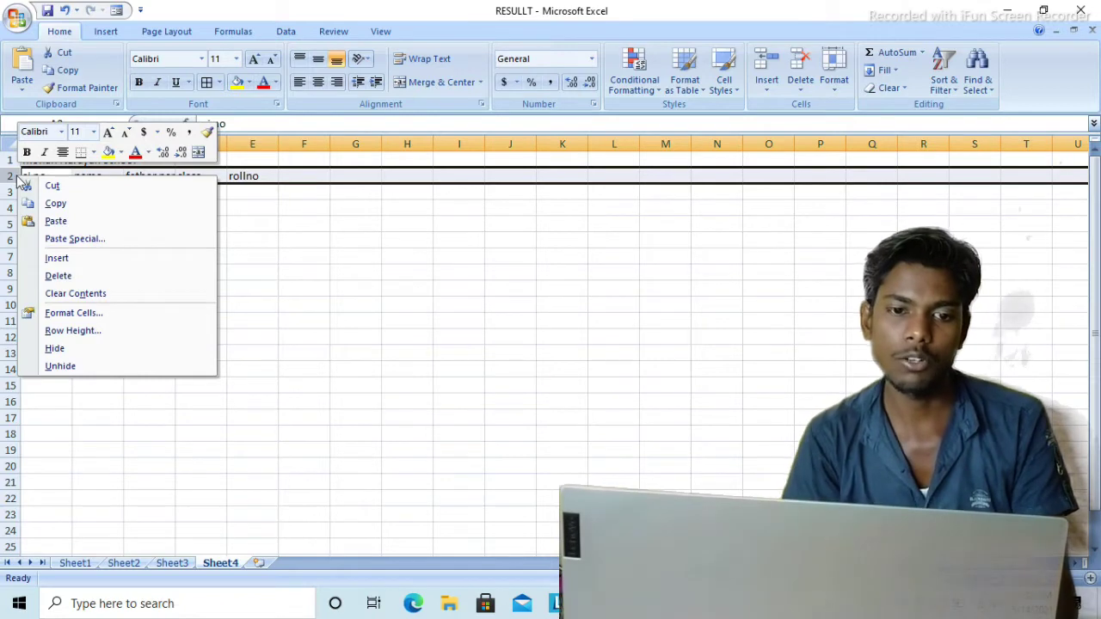
click(75, 258)
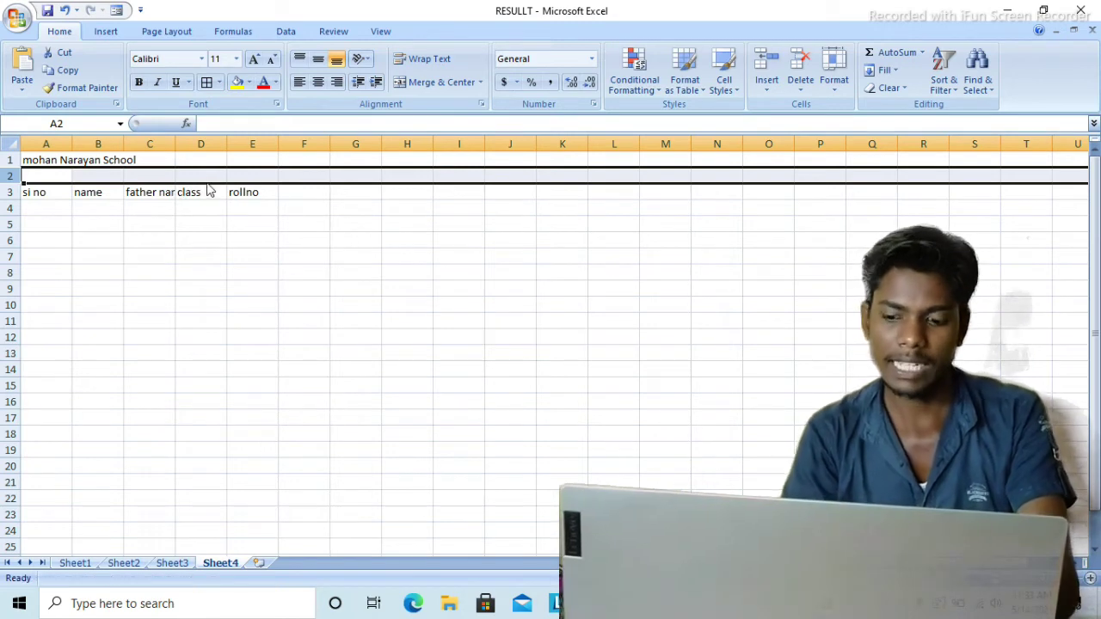
key(Right)
key(Right)
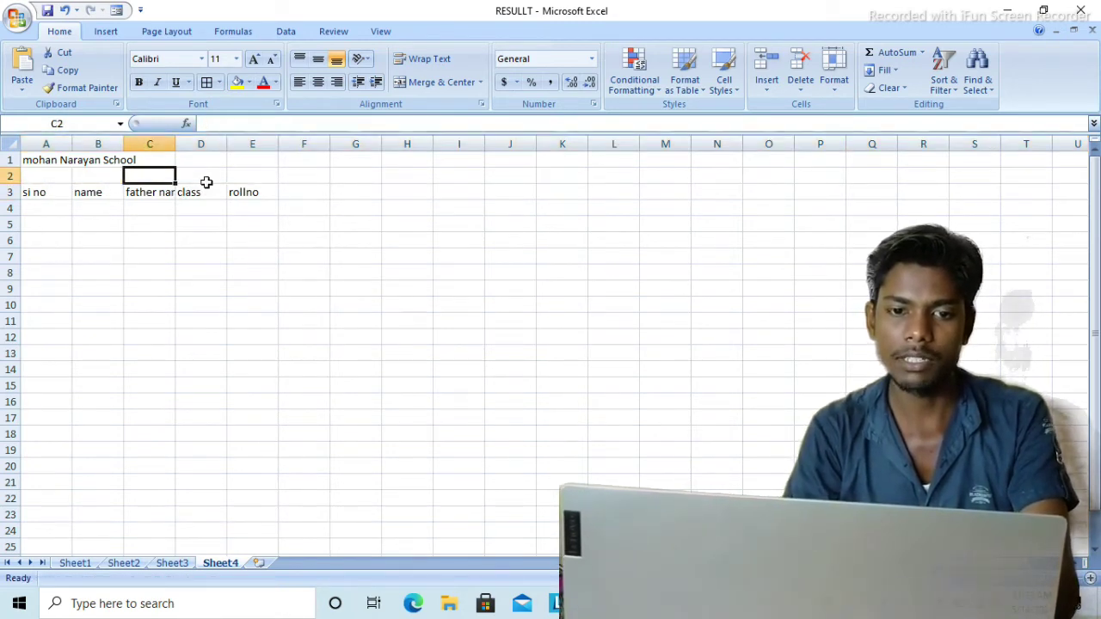
key(Right)
key(Right)
key(Right)
text(subj)
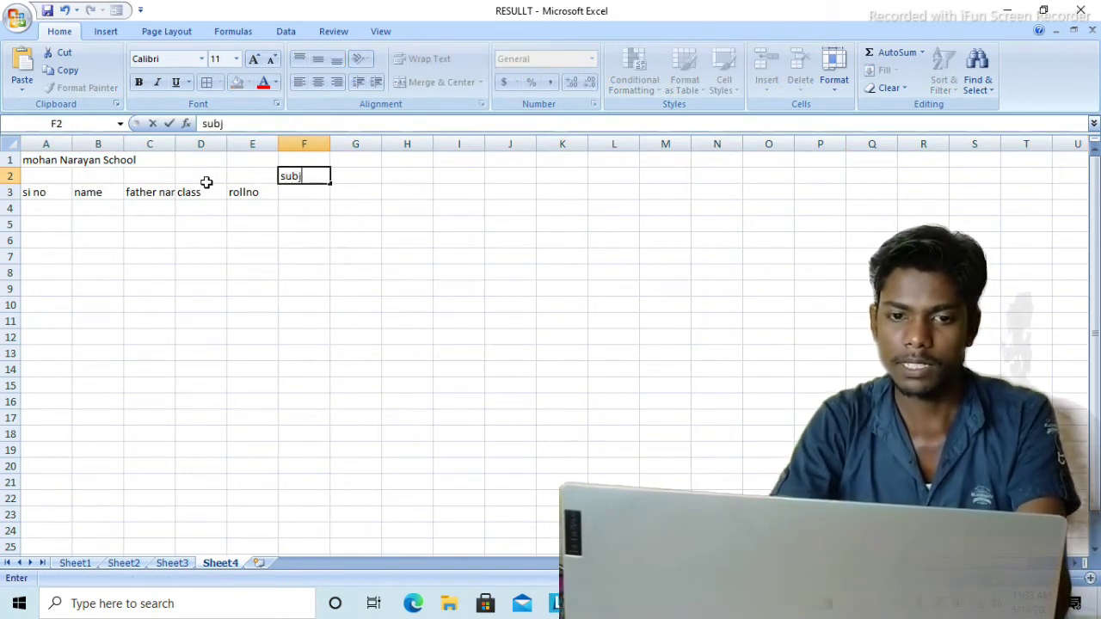
text(ect)
key(Return)
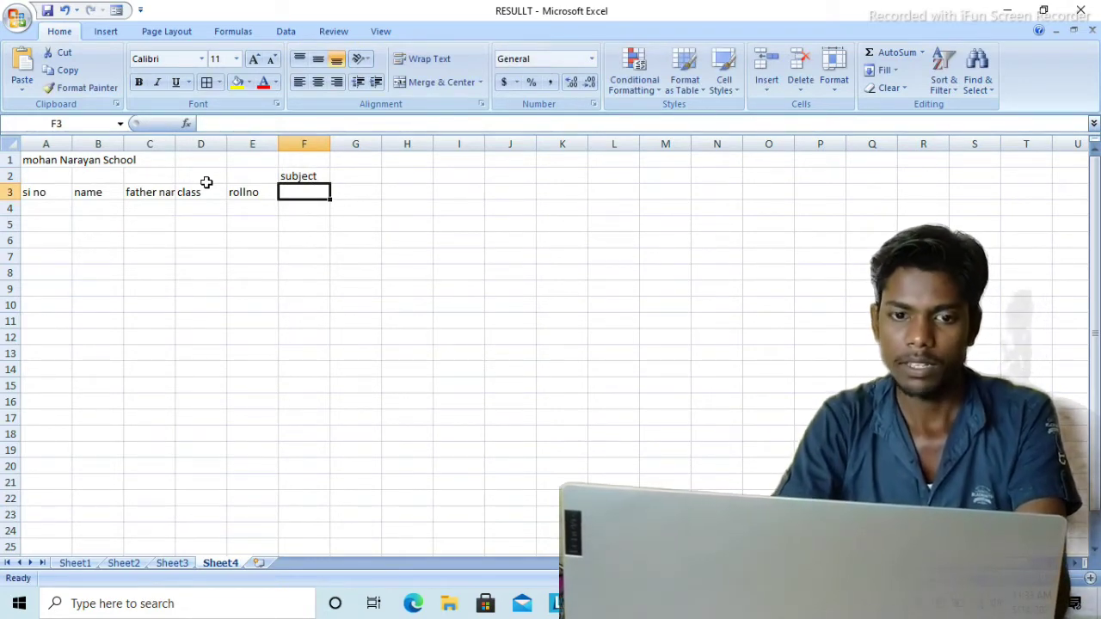
text(hindi)
key(Tab)
text(e)
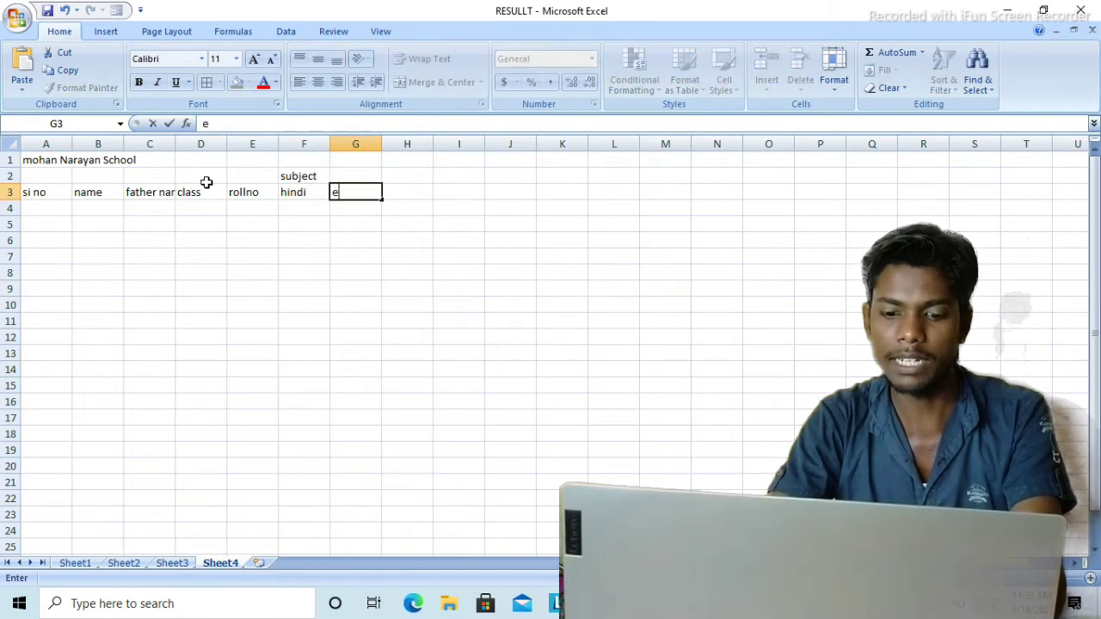
text(ng)
key(Tab)
text(mat)
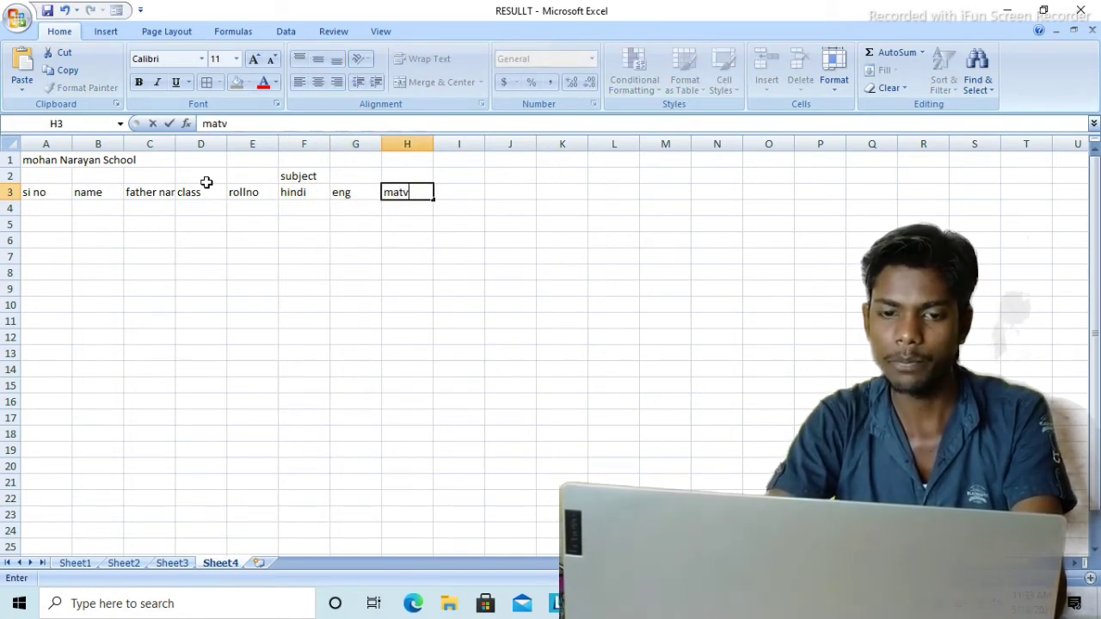
text(h)
key(Tab)
text(sn)
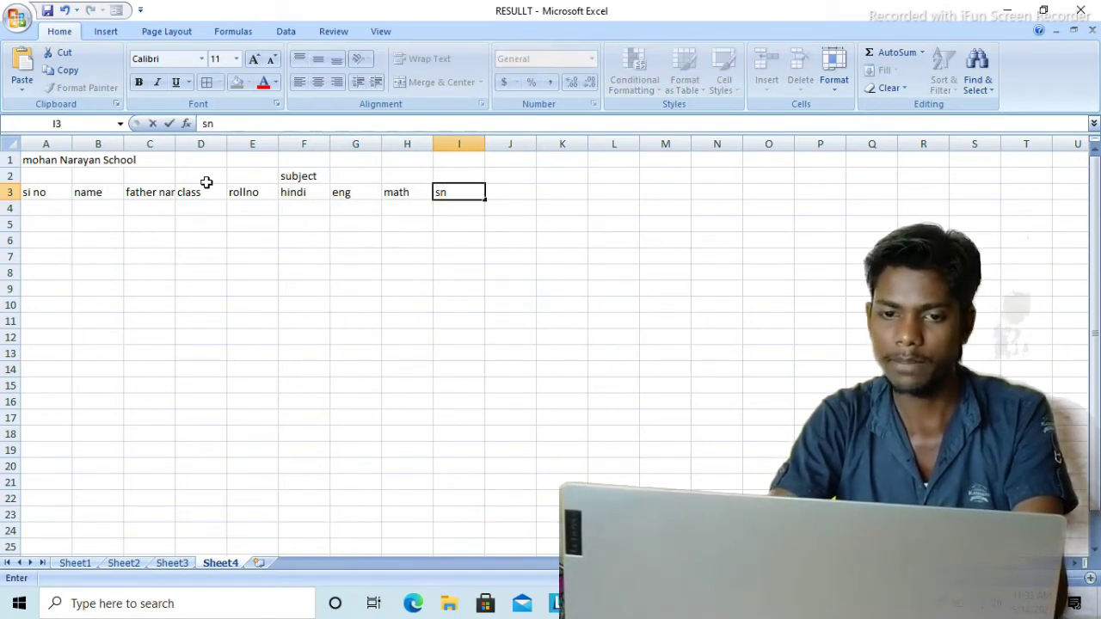
text(s)
key(Tab)
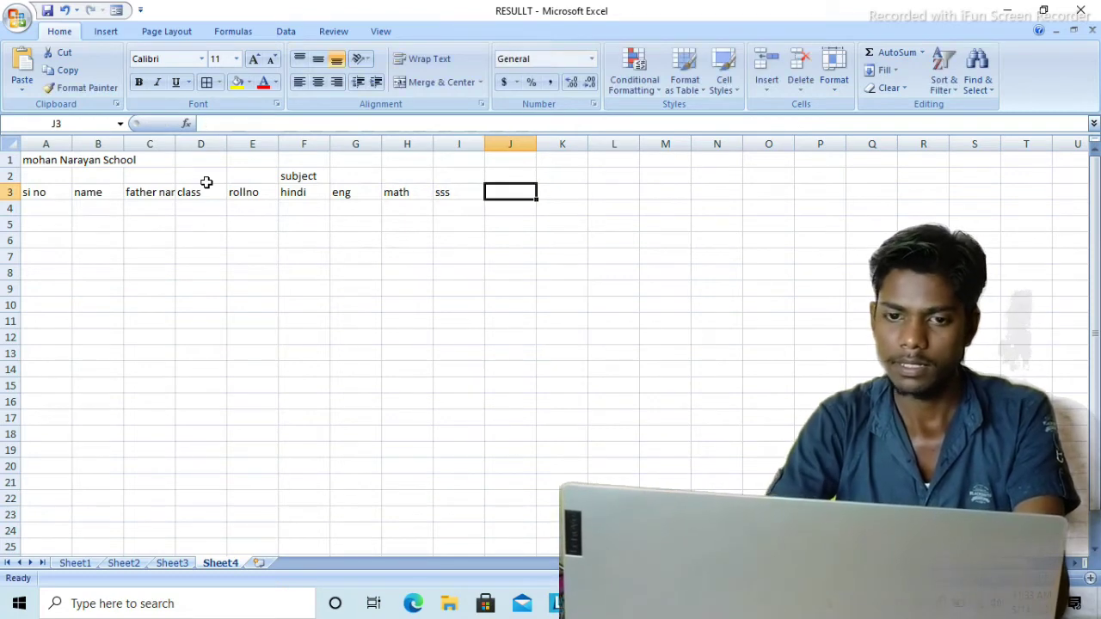
key(Left)
text(s)
key(Tab)
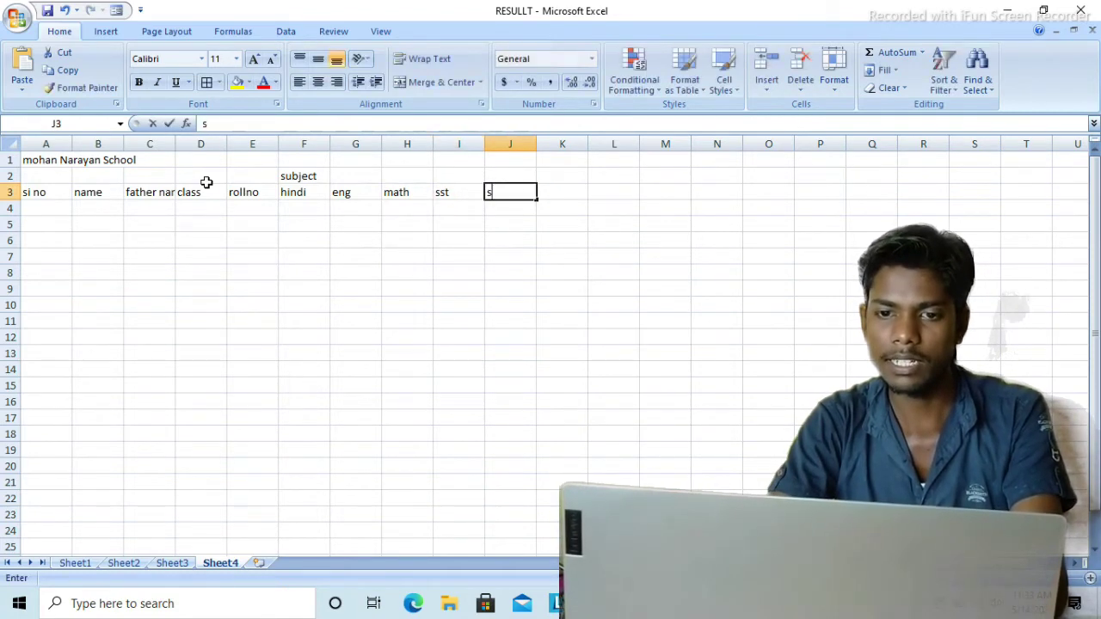
text(sc)
key(Tab)
text(sank)
key(Tab)
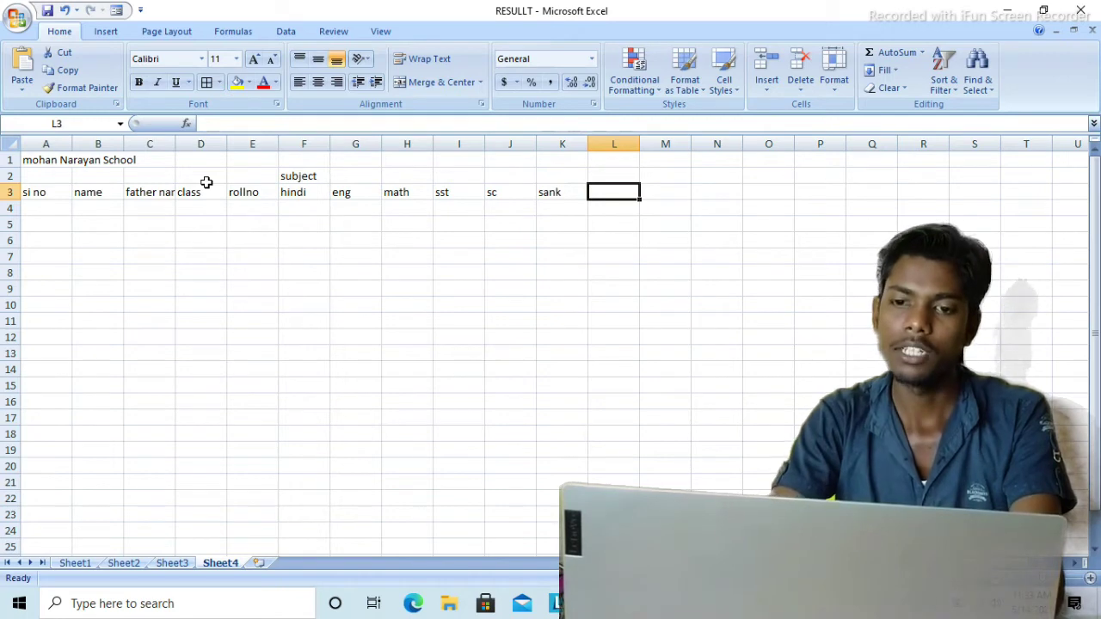
text(total)
key(Tab)
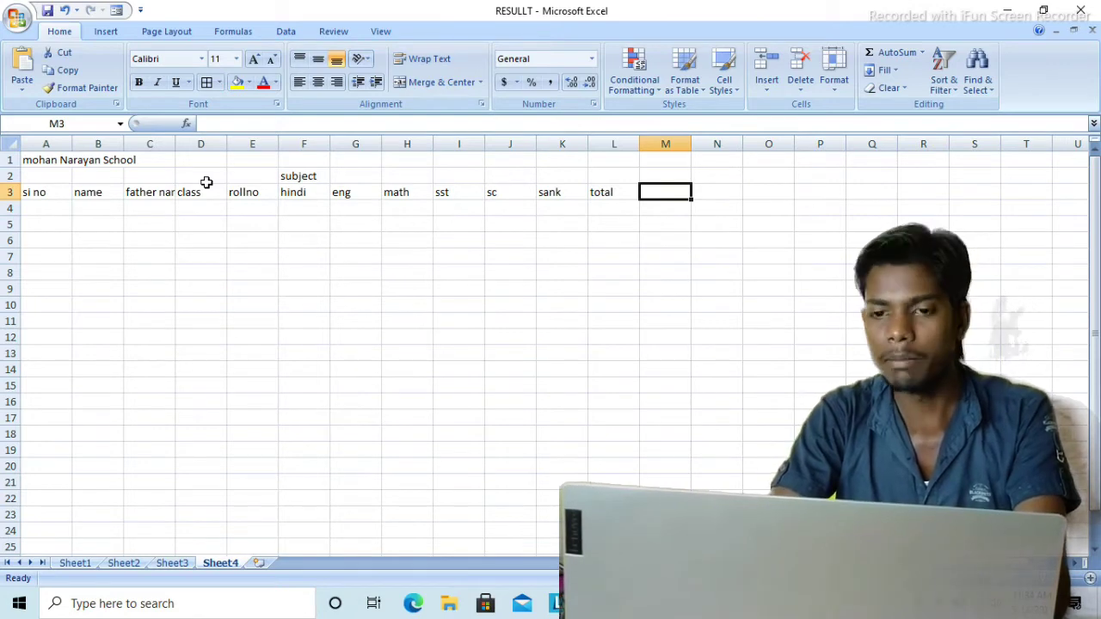
text(%)
key(Tab)
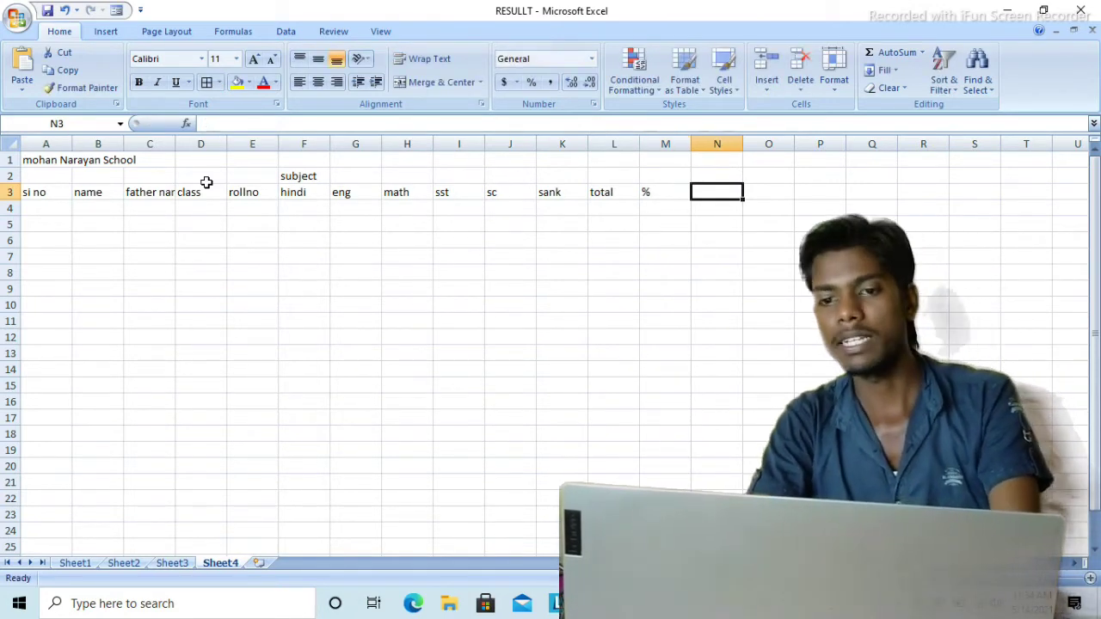
text(pass/fail)
key(Return)
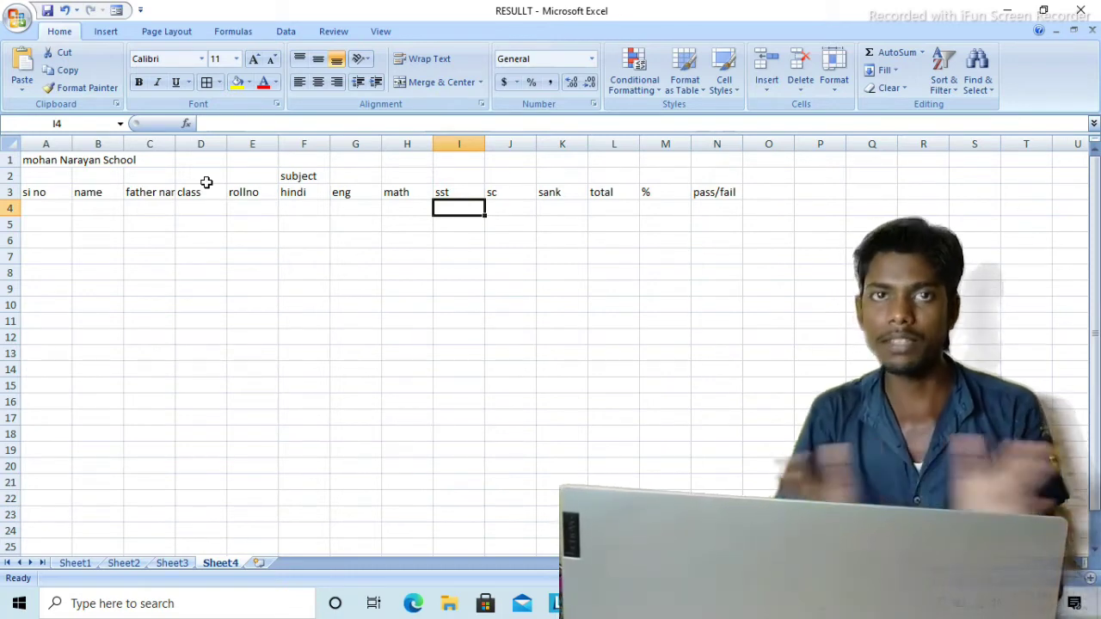
key(Up)
key(Up)
key(Up)
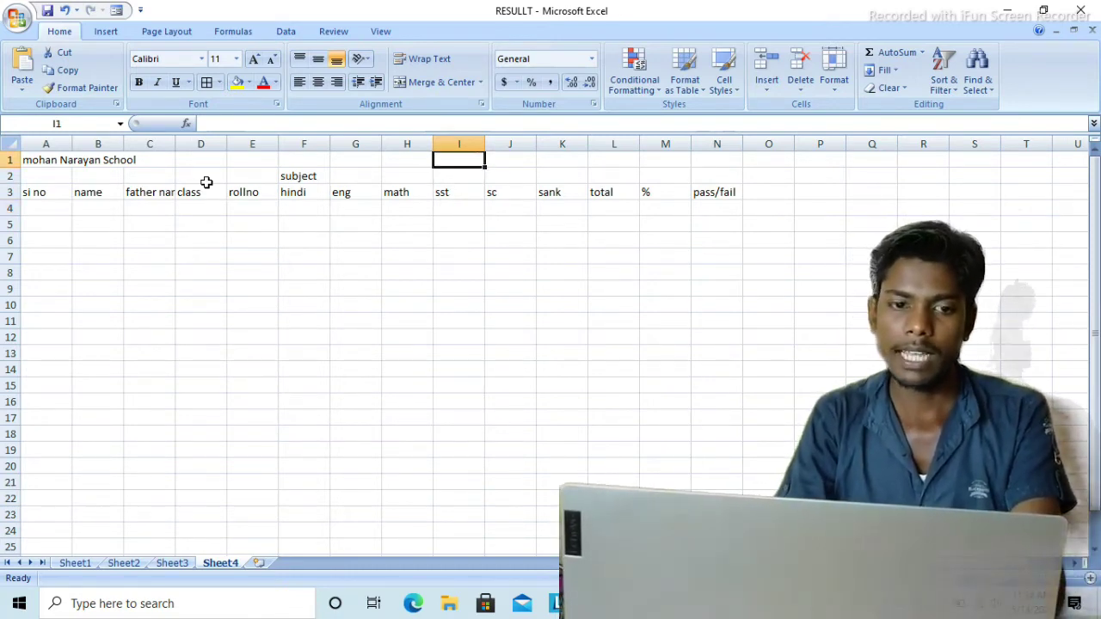
key(Left)
key(Left)
key(Left)
key(Left)
key(Left)
key(Left)
key(Left)
key(Left)
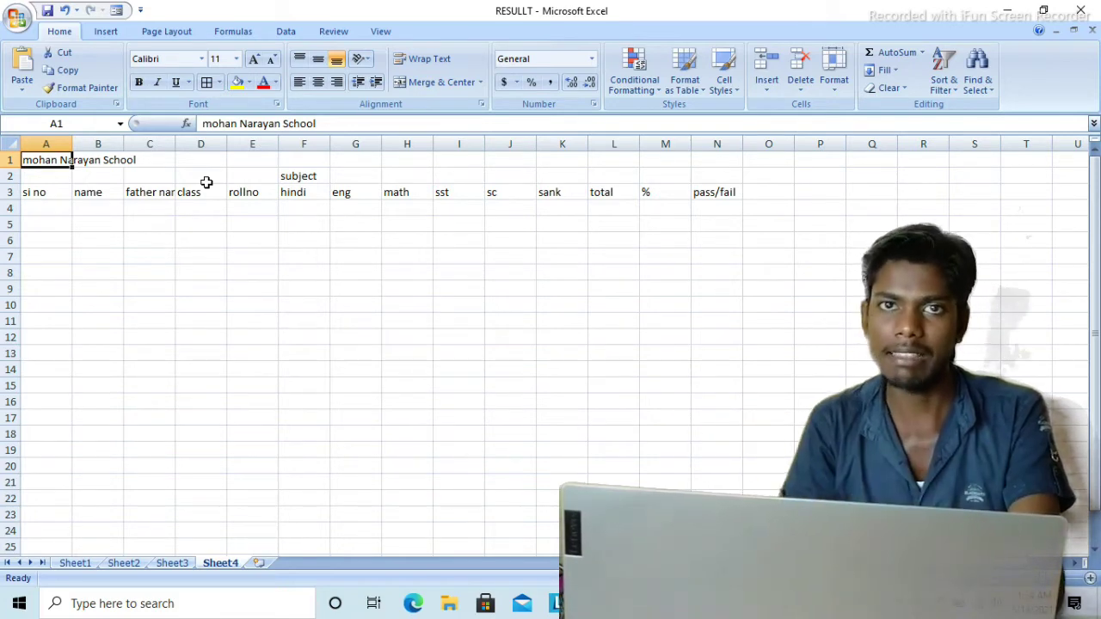
Merge and centre the title across A1:N1, make it bold and size 16
key(Right)
key(Right)
key(Left)
key(Left)
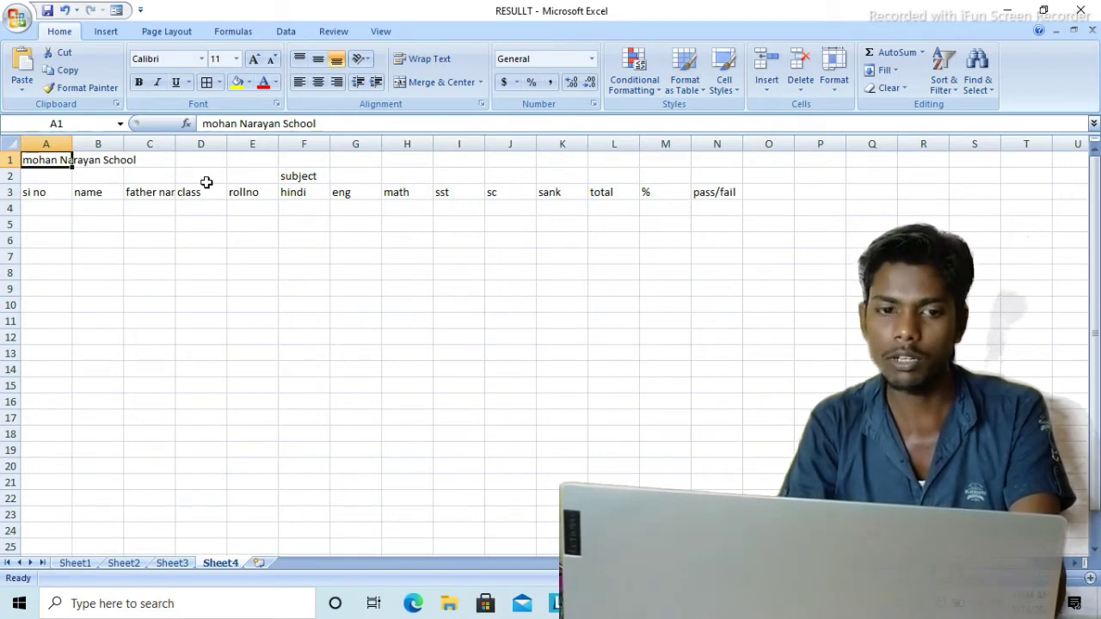
key(shift+Right)
key(shift+Right)
key(shift+Right)
key(shift+Right)
key(shift+Right)
key(shift+Right)
key(shift+Right)
key(shift+Right)
key(shift+Right)
key(shift+Right)
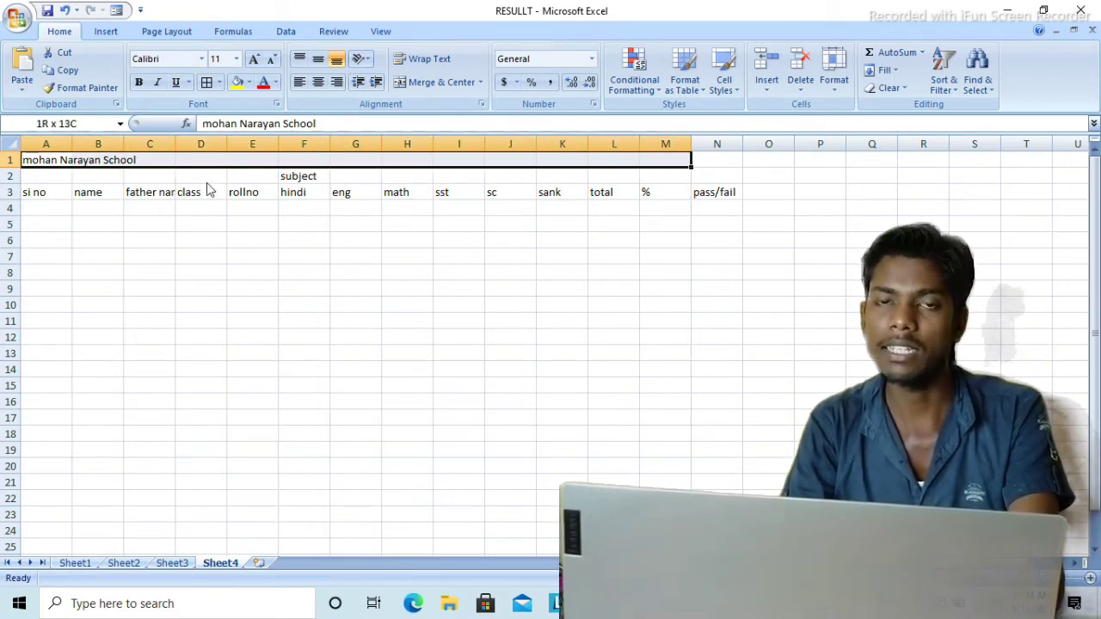
key(shift+Right)
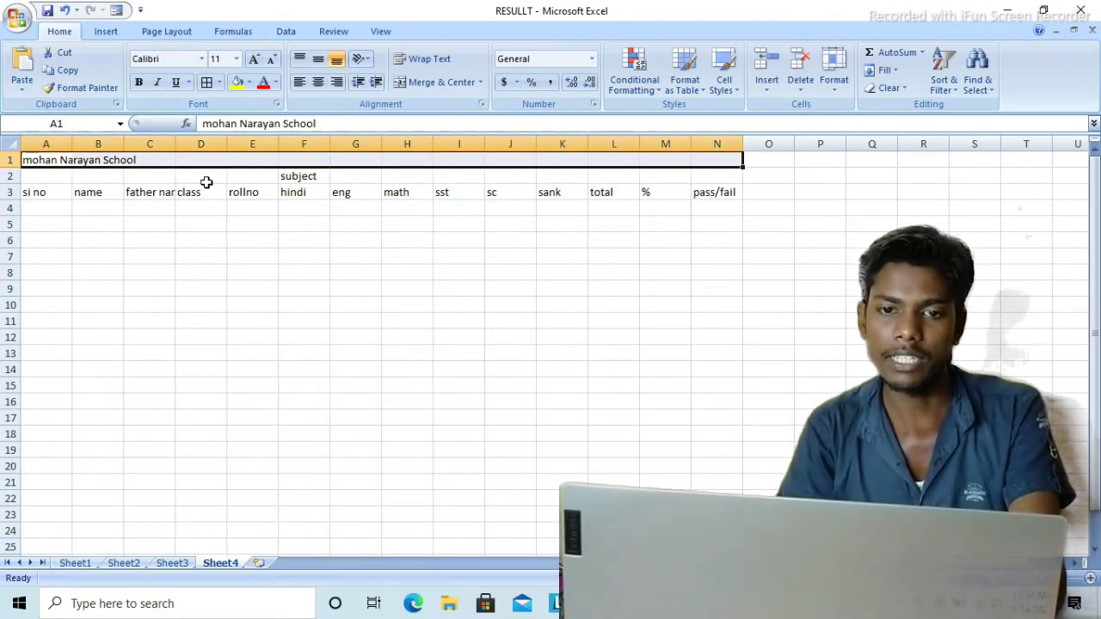
click(438, 82)
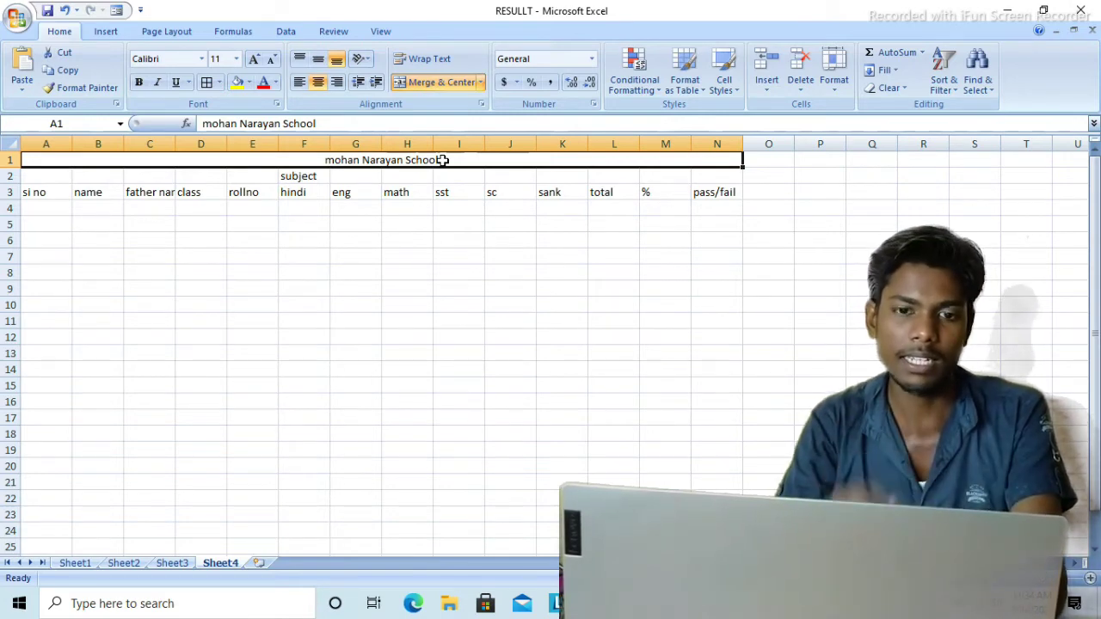
click(138, 81)
click(239, 59)
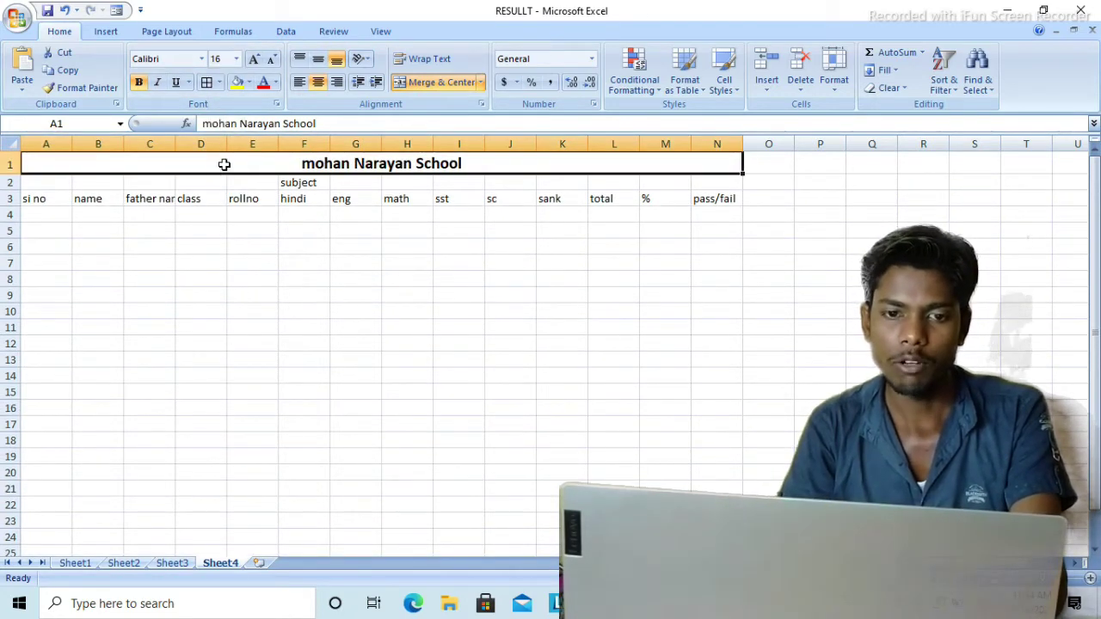
Capitalise the title's first letter so it reads 'Mohan Narayan School'
double_click(300, 166)
key(Delete)
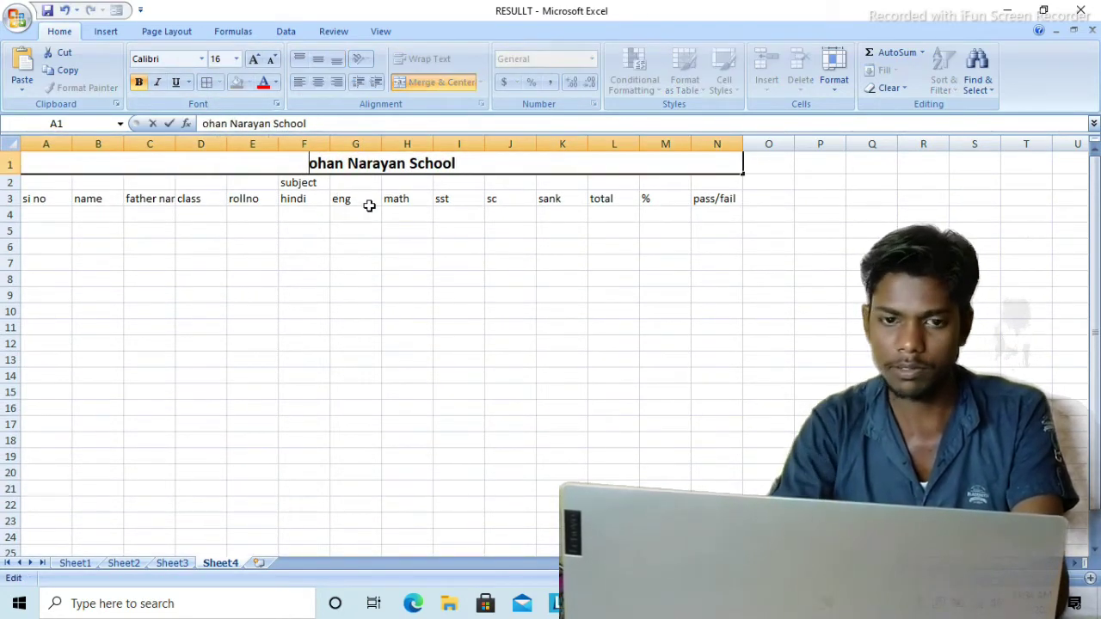
key(Return)
text(m)
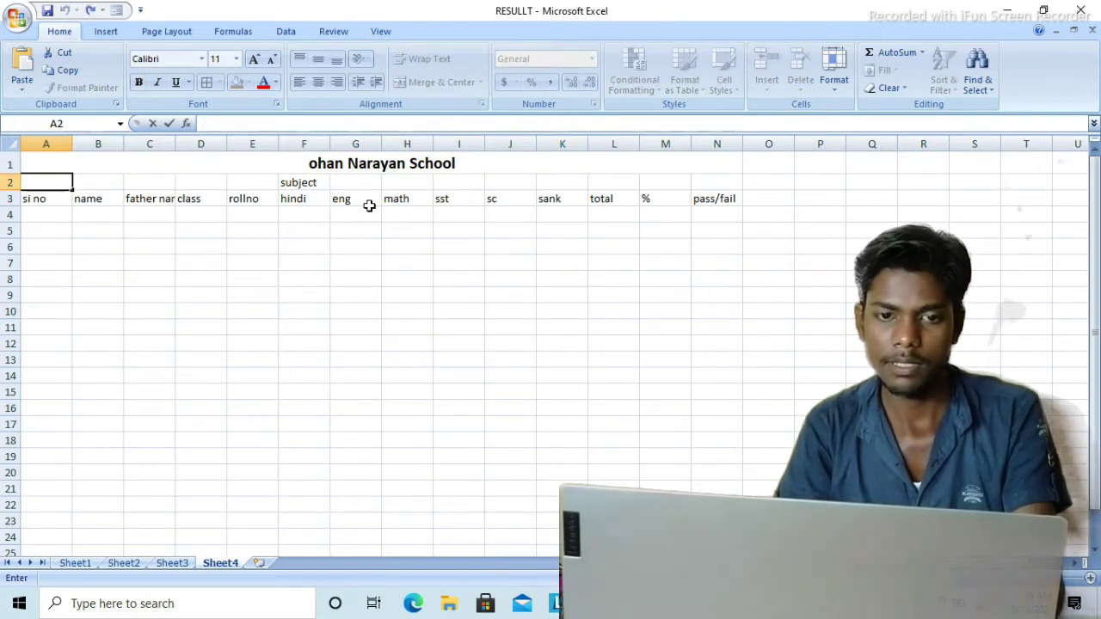
click(311, 275)
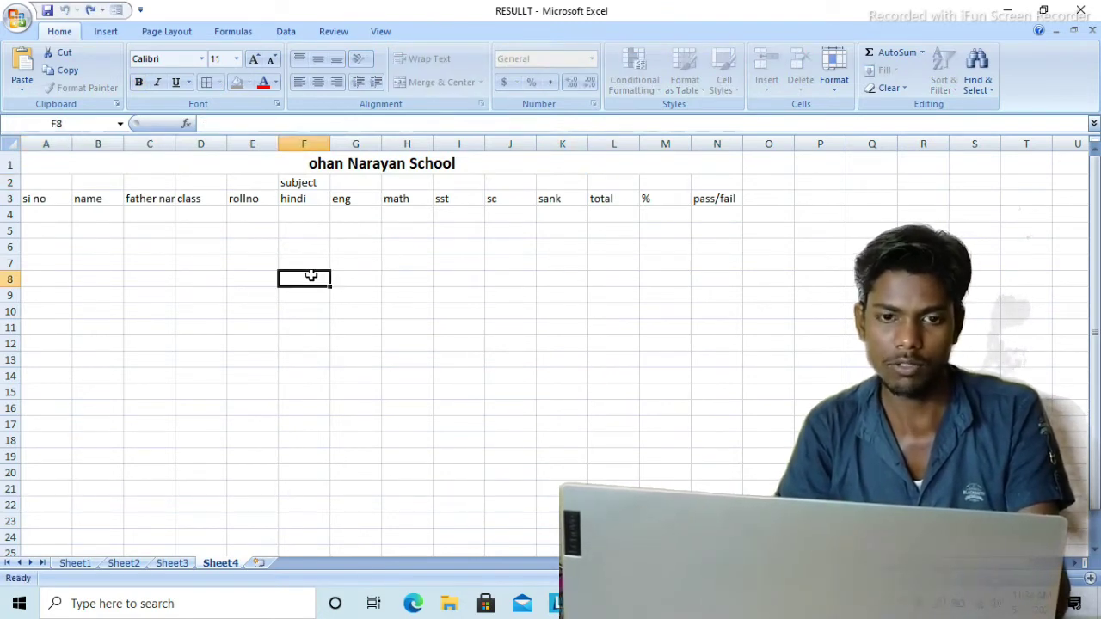
key(ctrl+z)
key(ctrl+z)
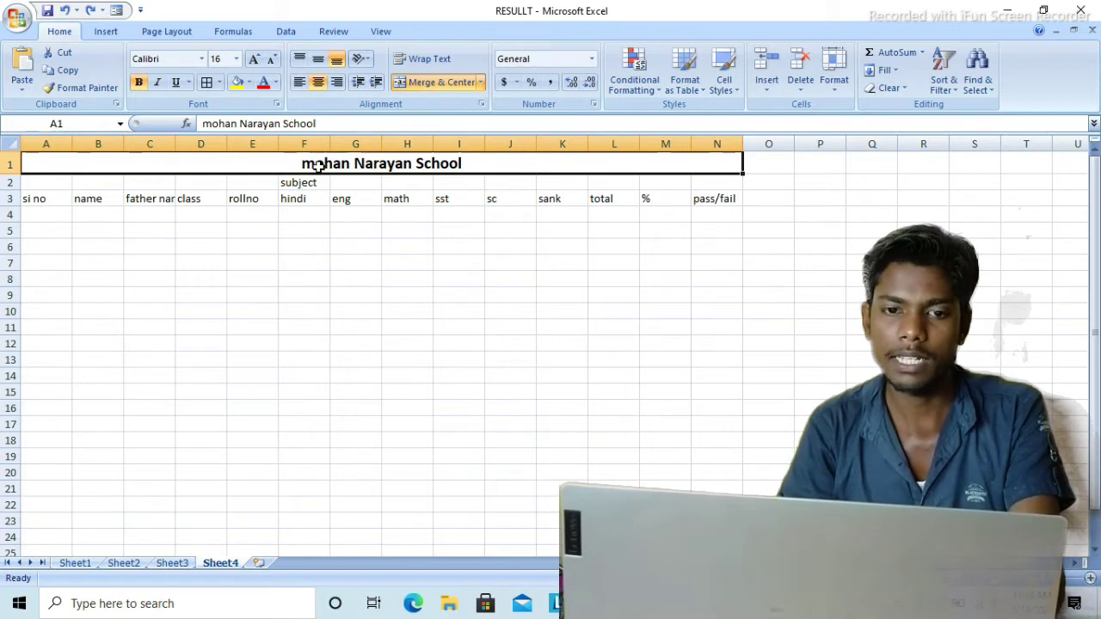
double_click(316, 166)
key(BackSpace)
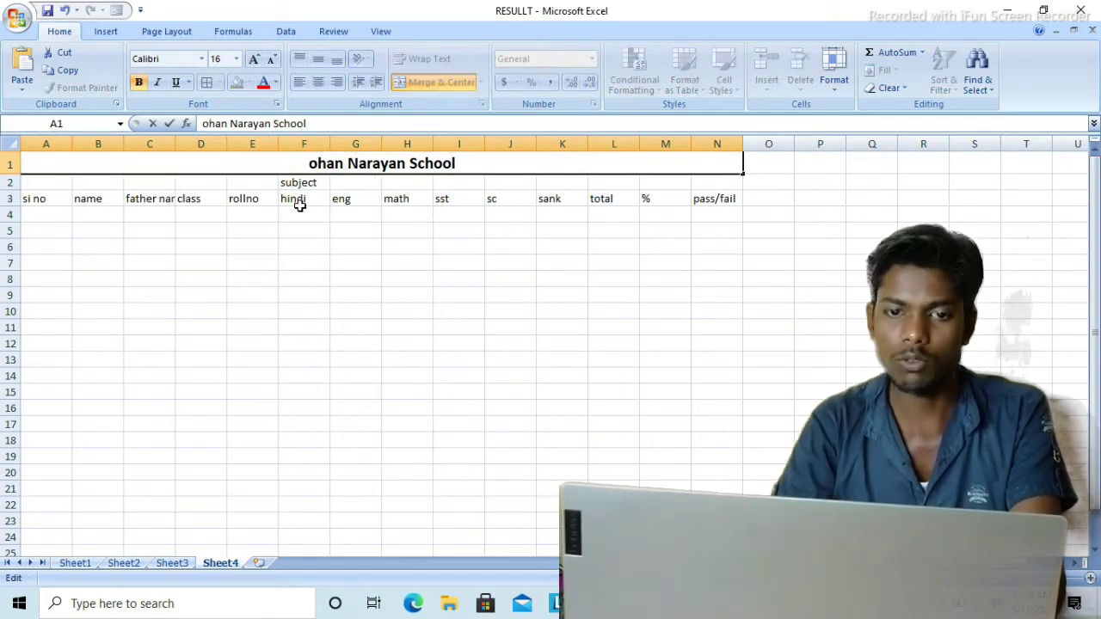
text(M)
click(359, 213)
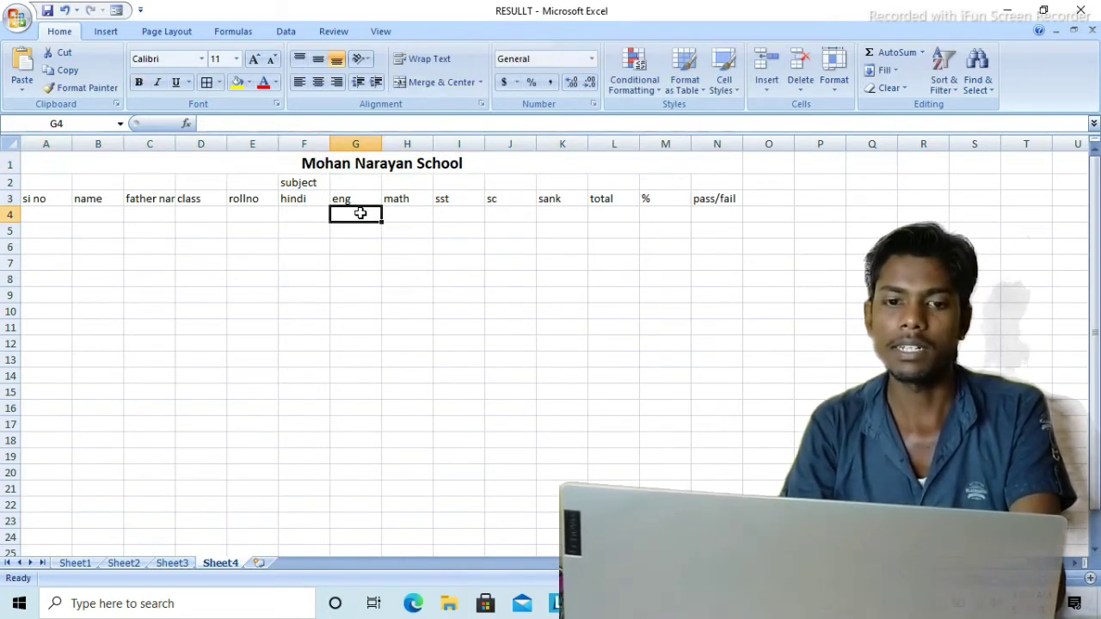
key(Up)
key(Up)
key(Up)
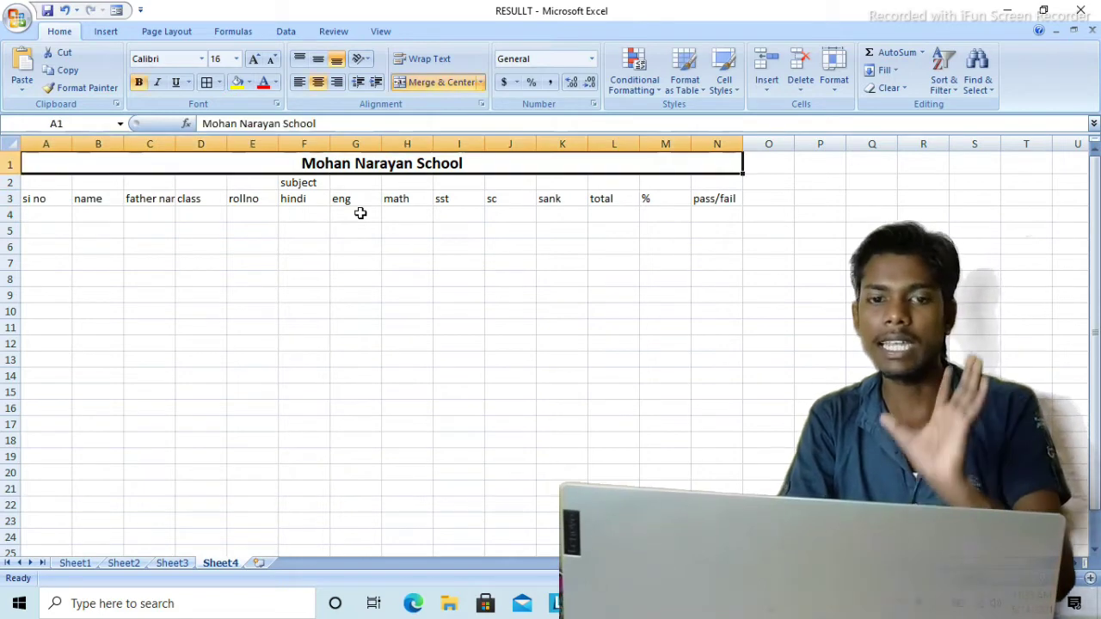
key(Down)
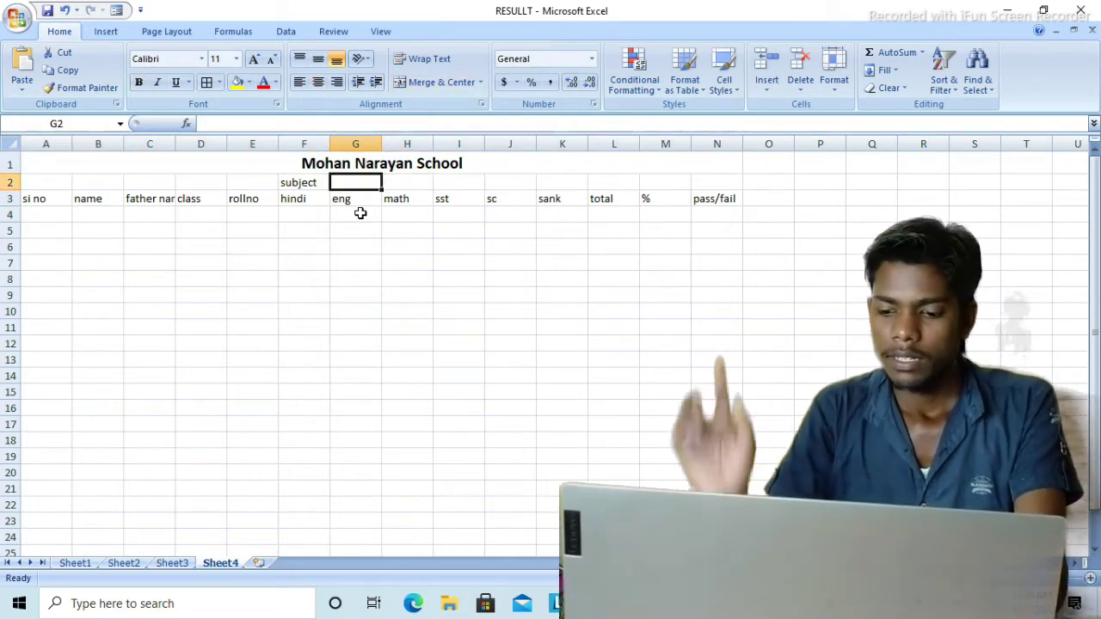
Merge and centre the 'subject' label across F2:K2 and make it bold
key(Left)
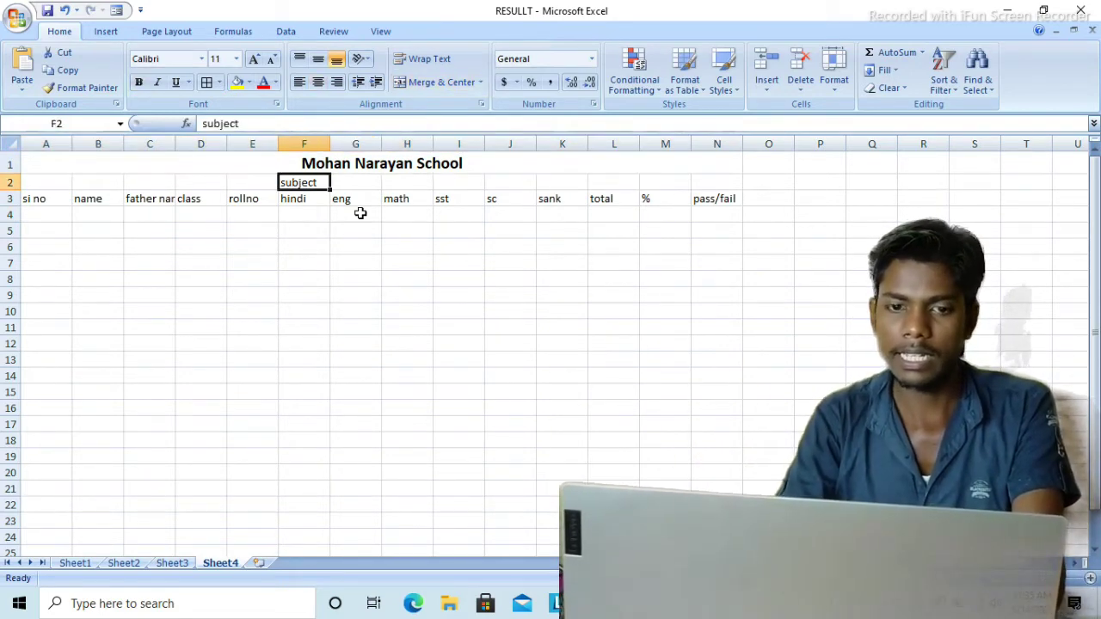
key(shift+Right)
key(shift+Right)
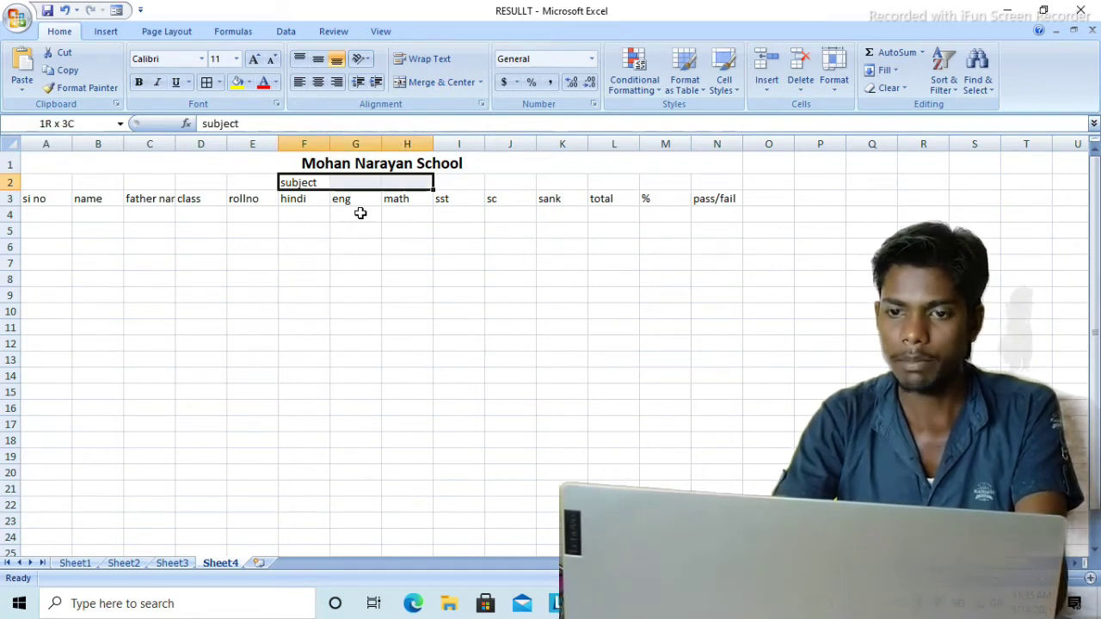
key(shift+Right)
key(shift+Right)
key(shift+Right)
key(shift+Right)
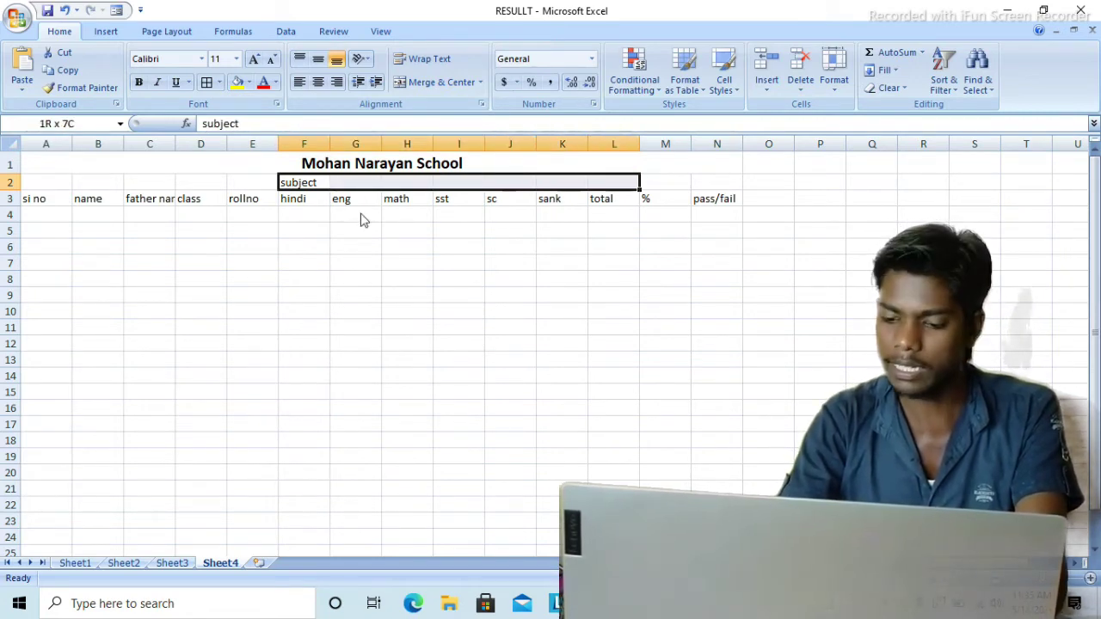
key(shift+Left)
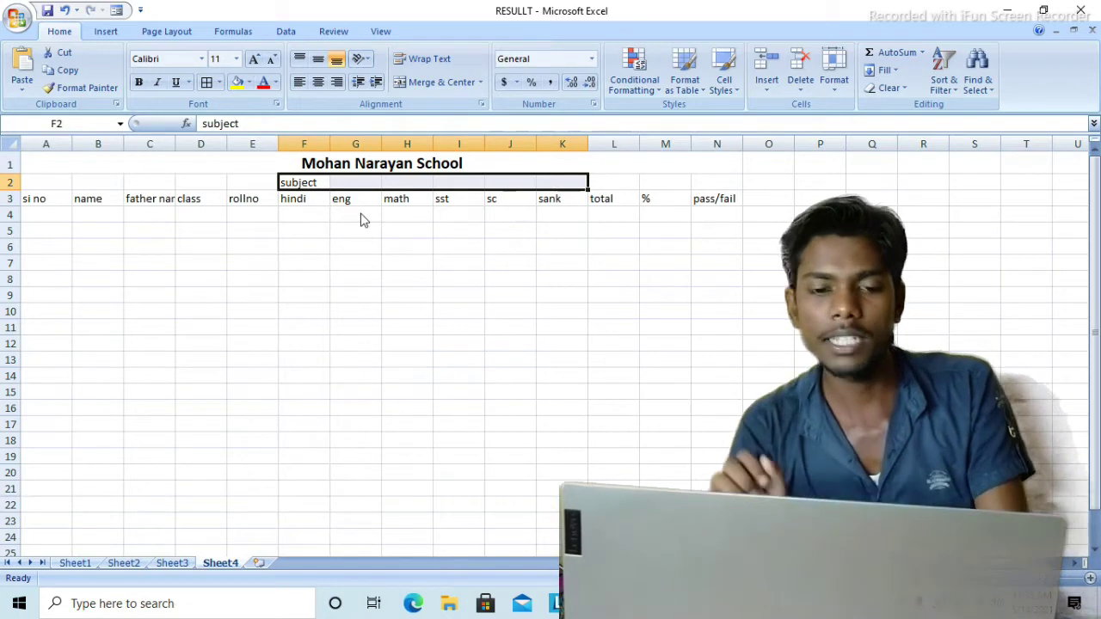
click(436, 83)
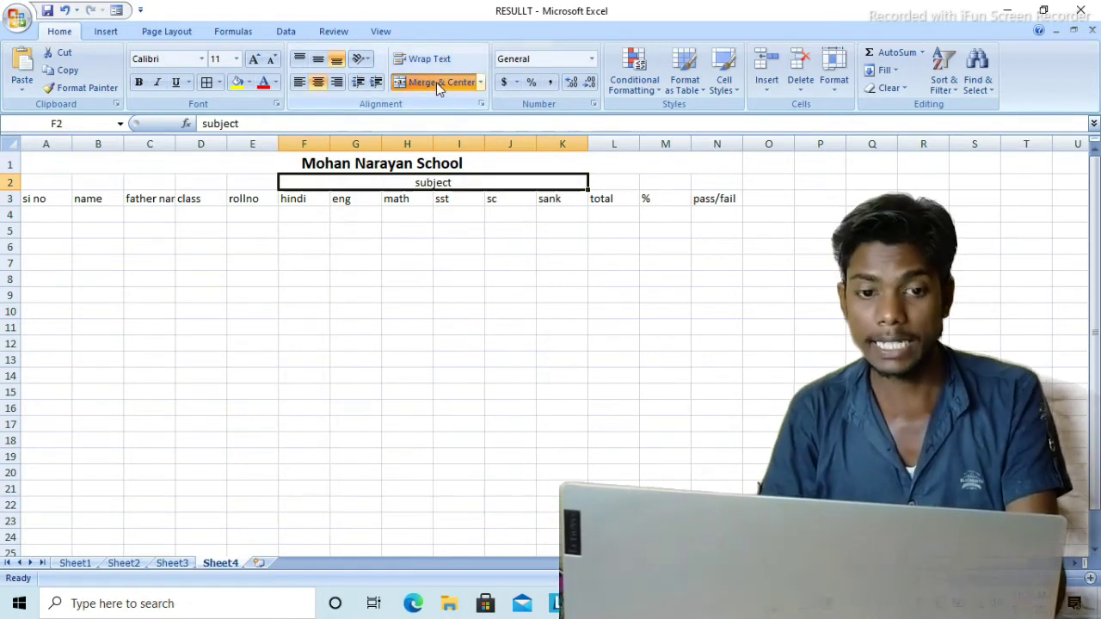
click(143, 81)
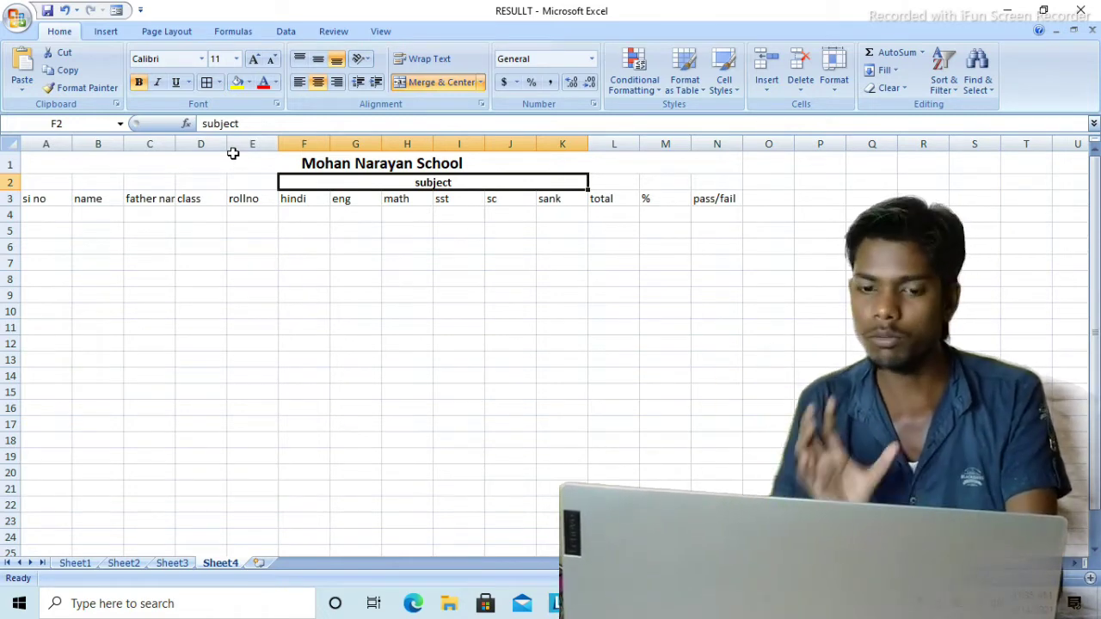
key(Down)
key(Up)
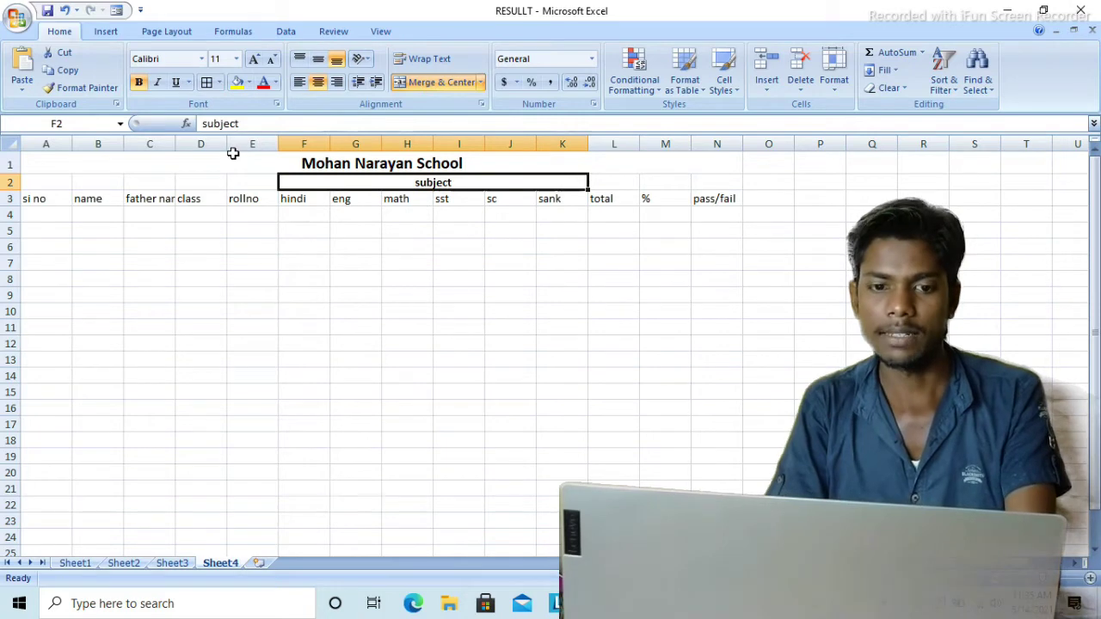
Make the row 3 column headers bold across A3:N3
key(Left)
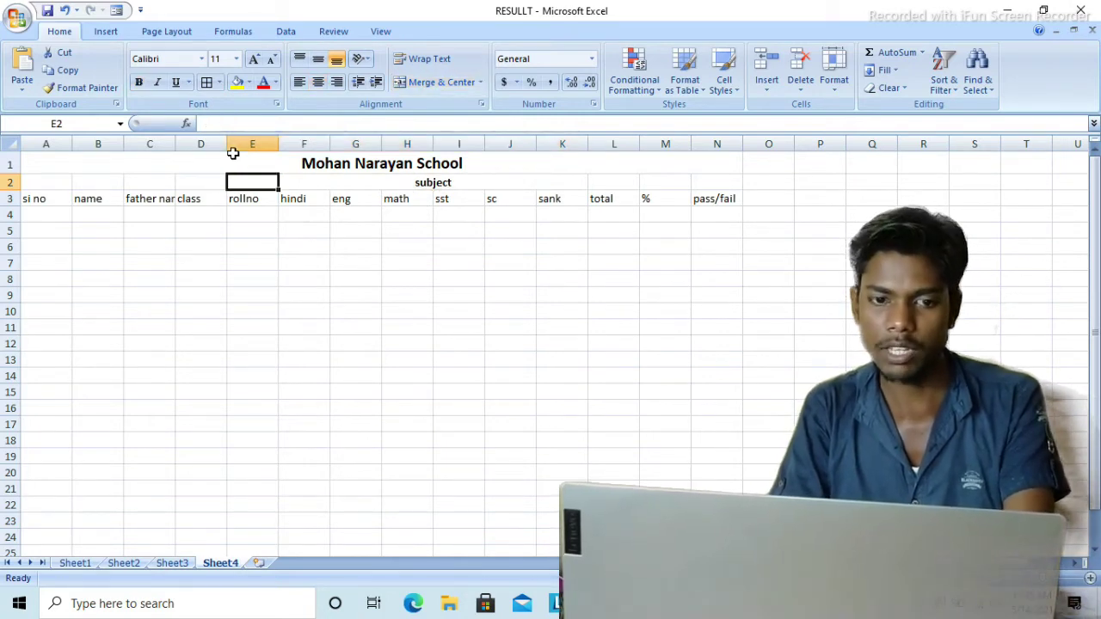
key(Down)
key(Left)
key(Left)
key(Left)
key(Left)
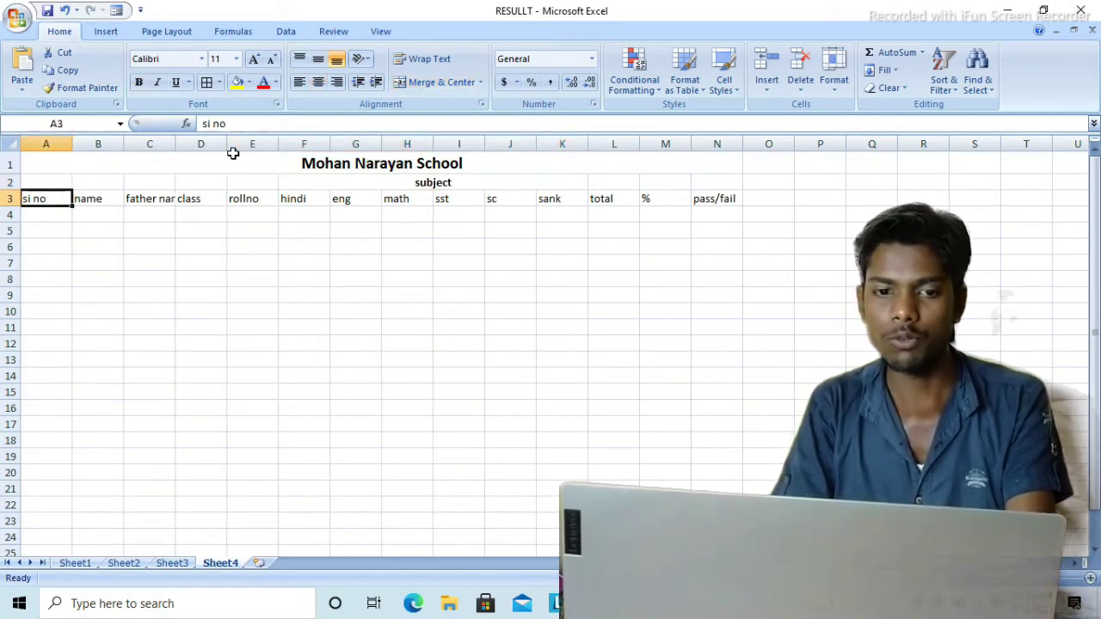
key(shift+Right)
key(shift+Right)
key(shift+Right)
key(shift+Right)
key(shift+Right)
key(shift+Right)
key(shift+Right)
key(shift+Right)
key(shift+Right)
key(shift+Right)
key(shift+Right)
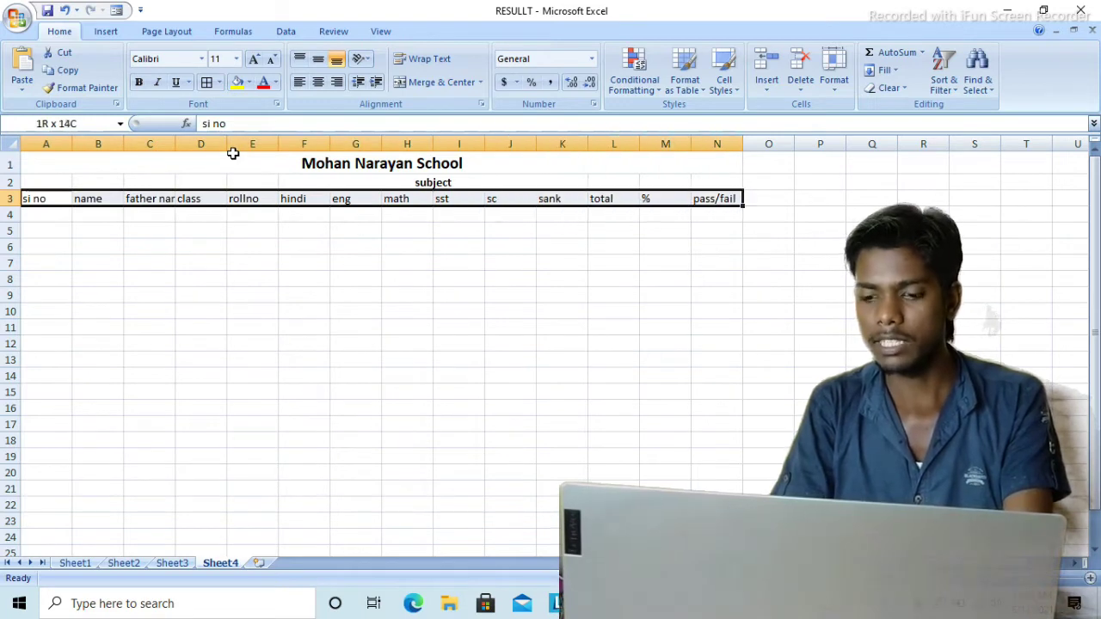
click(138, 82)
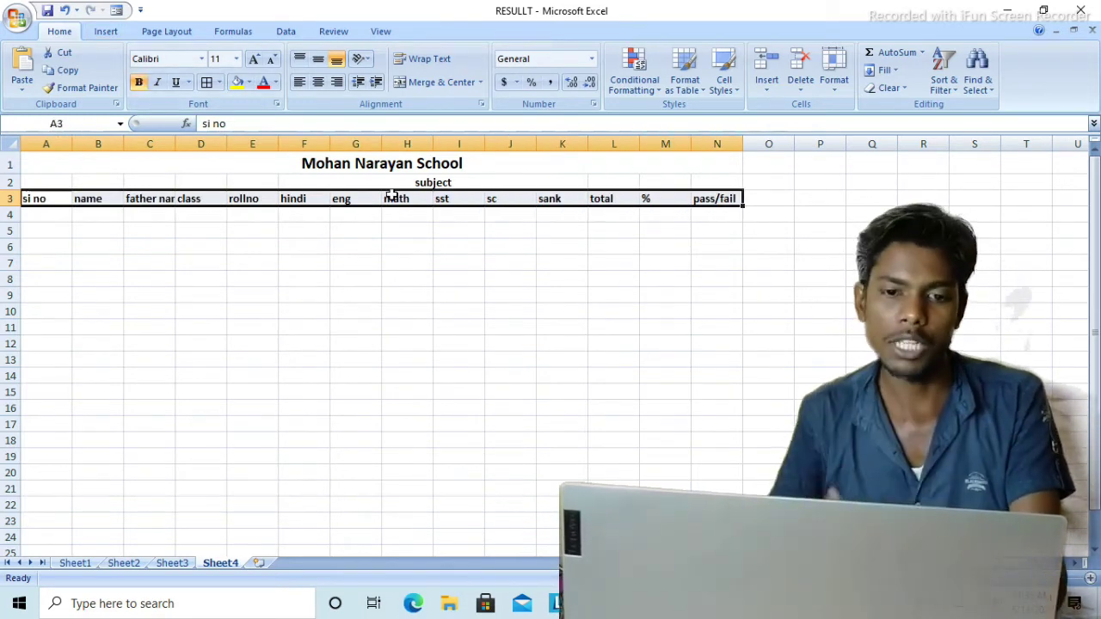
Apply All Borders to the table range A1:N20
click(280, 163)
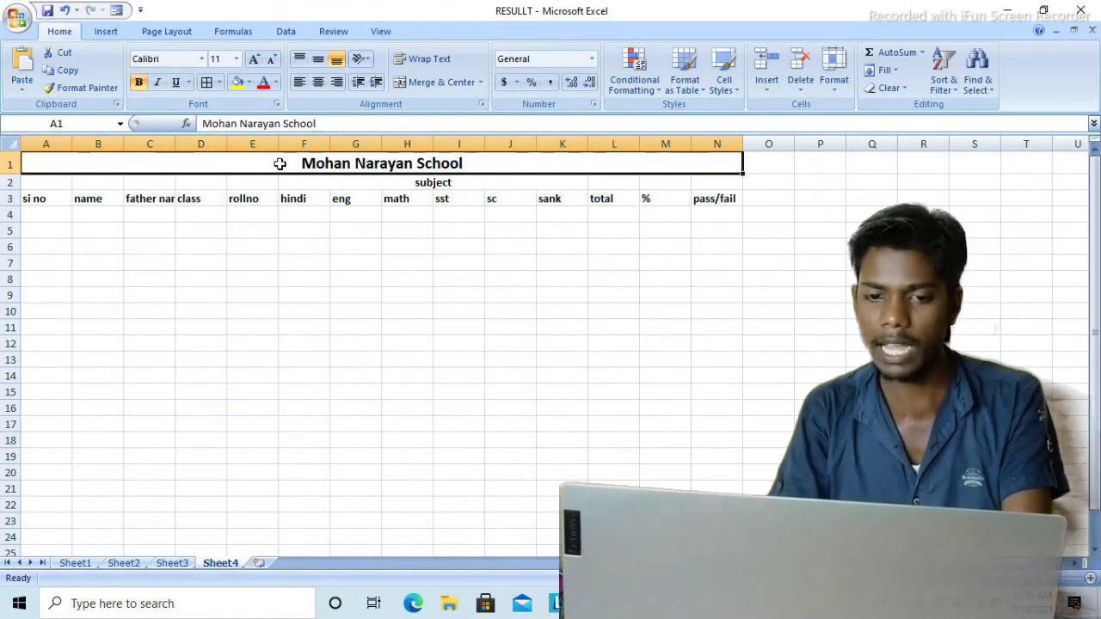
key(shift+Down)
key(shift+Down)
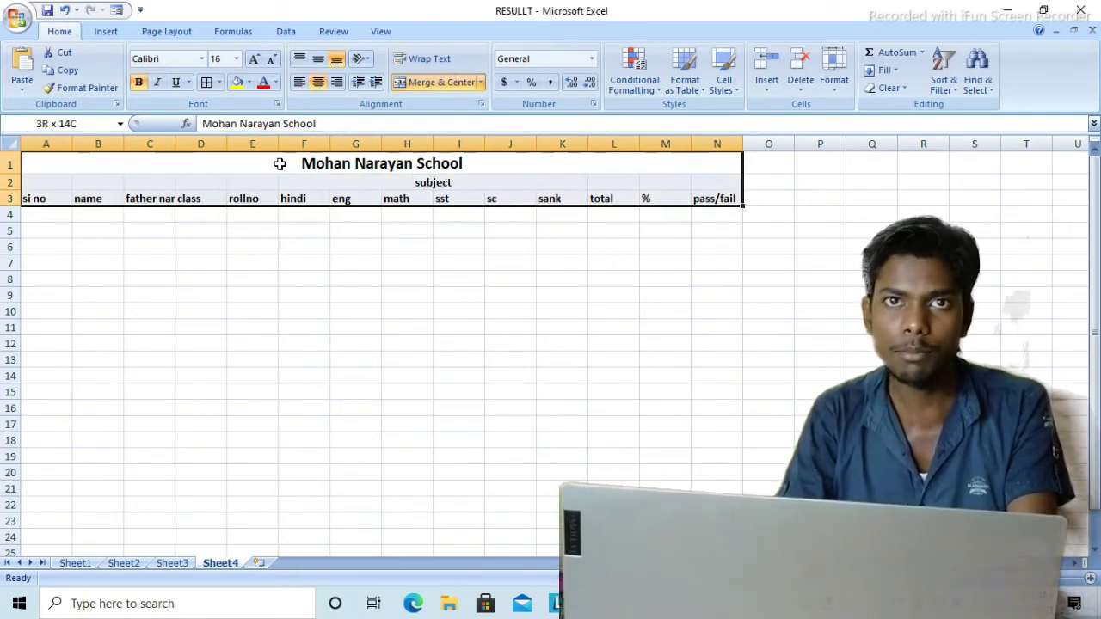
key(shift+Down)
key(shift+Down)
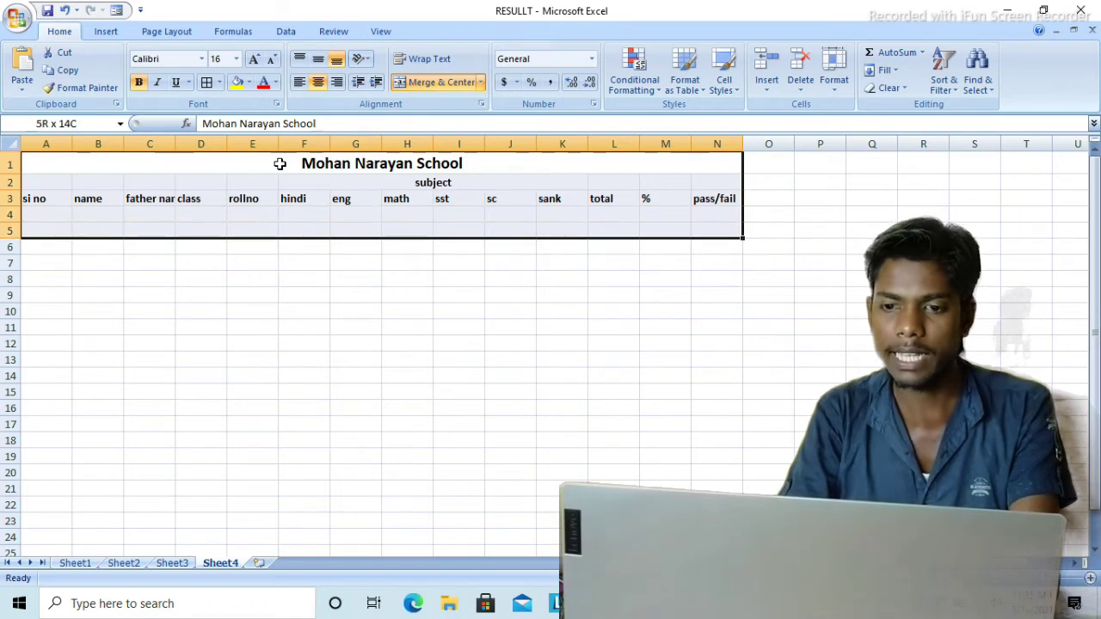
key(shift+Down)
key(shift+Down)
key(shift+Down)
key(shift+Down)
key(shift+Down)
key(shift+Down)
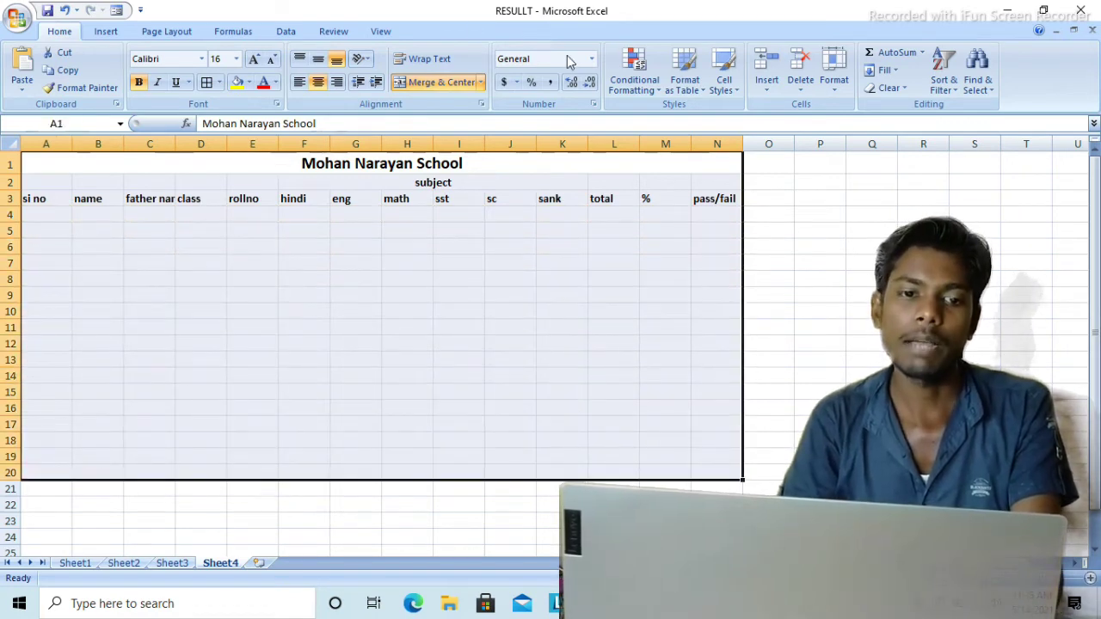
click(206, 81)
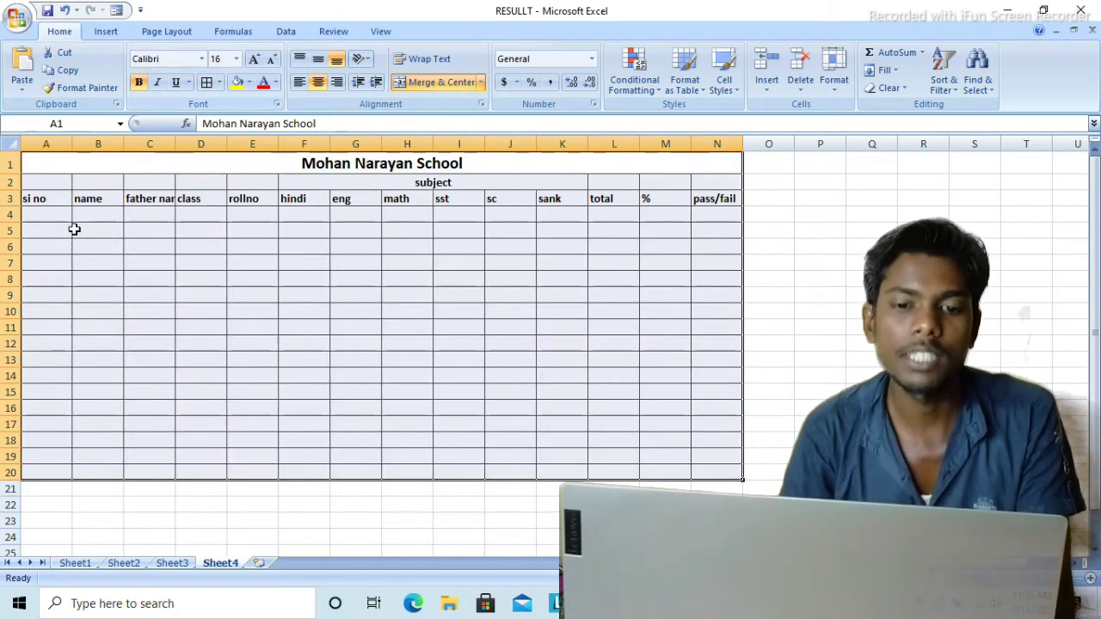
click(60, 215)
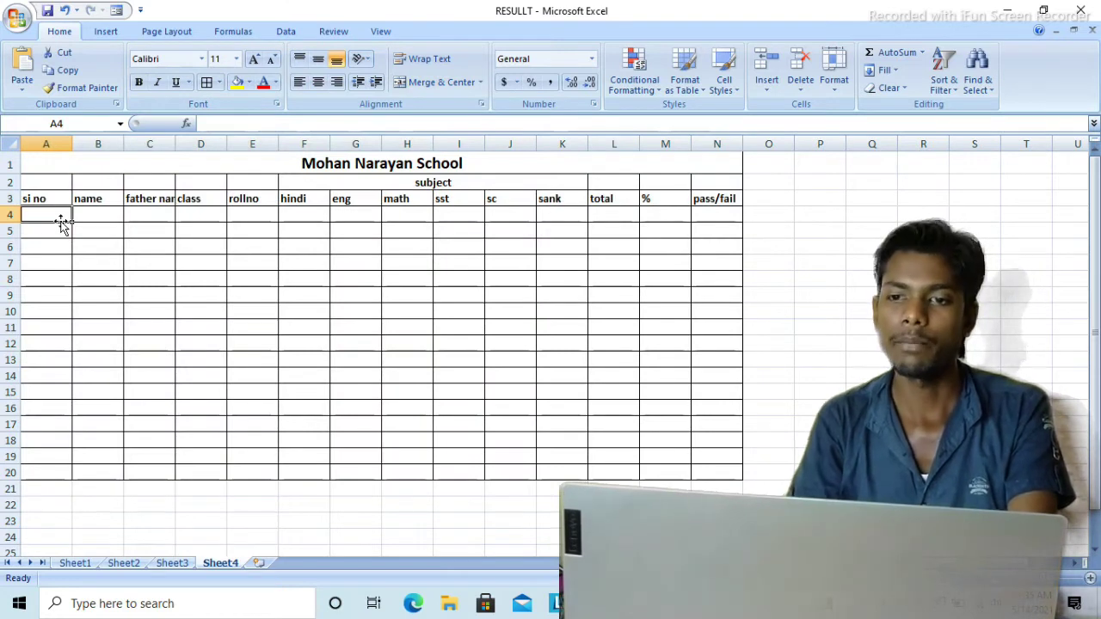
click(410, 162)
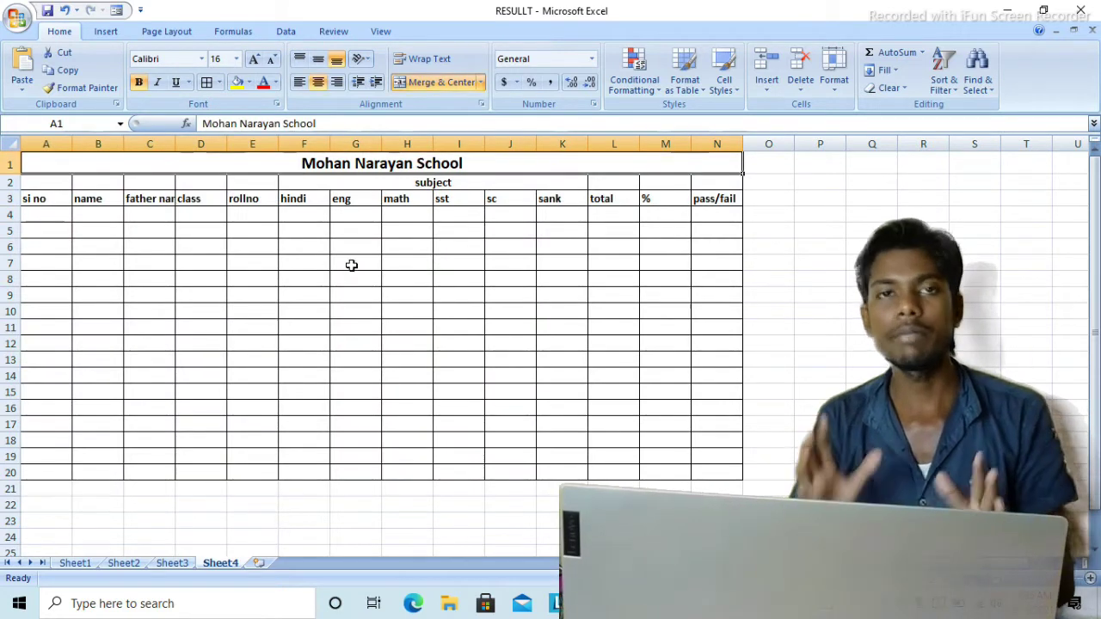
In row 4, enter serial number 1, the student's name, father's name and class
click(352, 264)
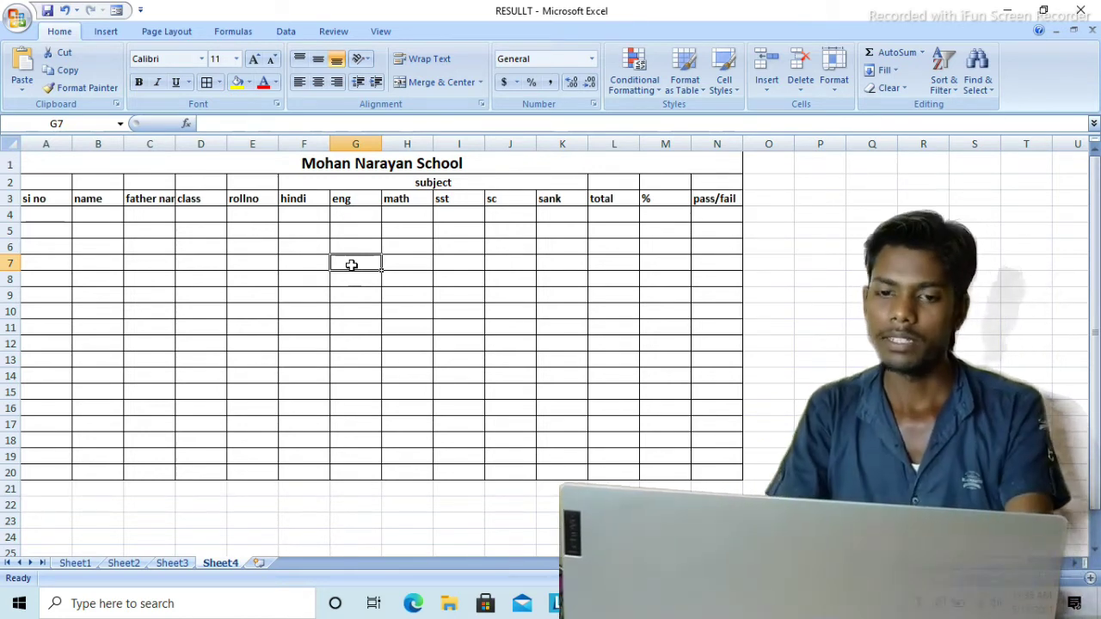
key(Up)
key(Up)
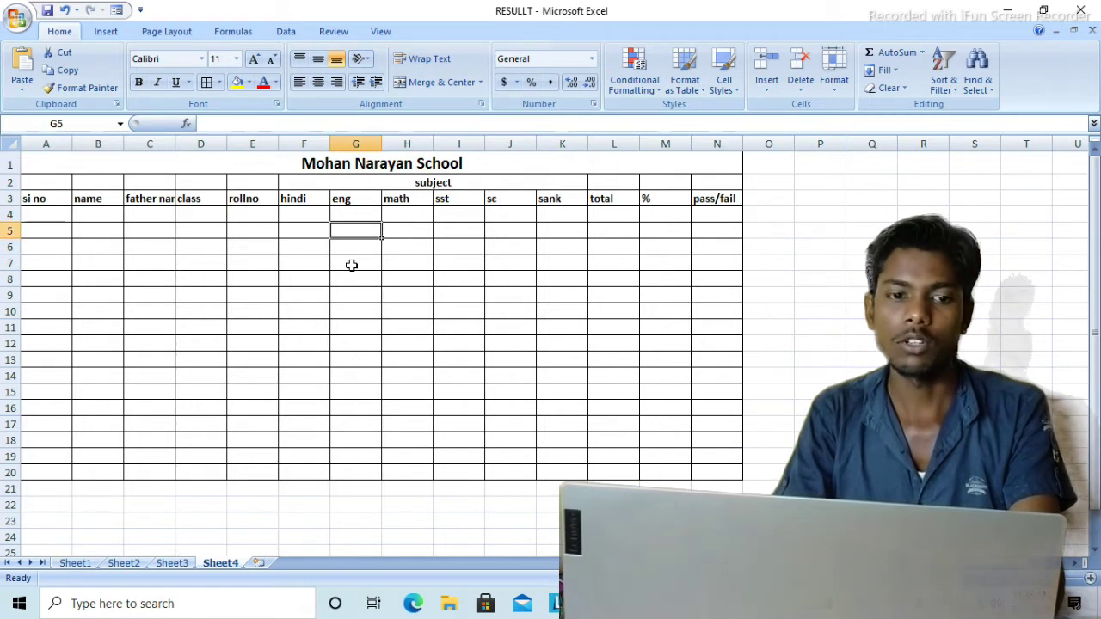
key(Up)
key(Left)
key(Left)
key(Left)
key(Left)
key(Left)
key(Left)
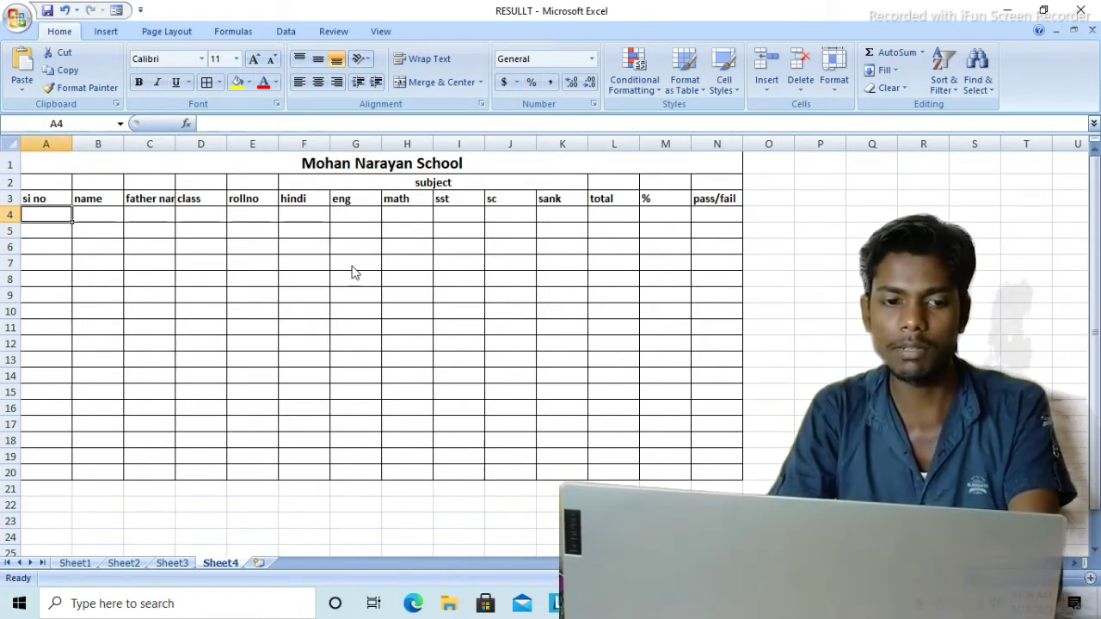
text(1)
key(Tab)
text(ra)
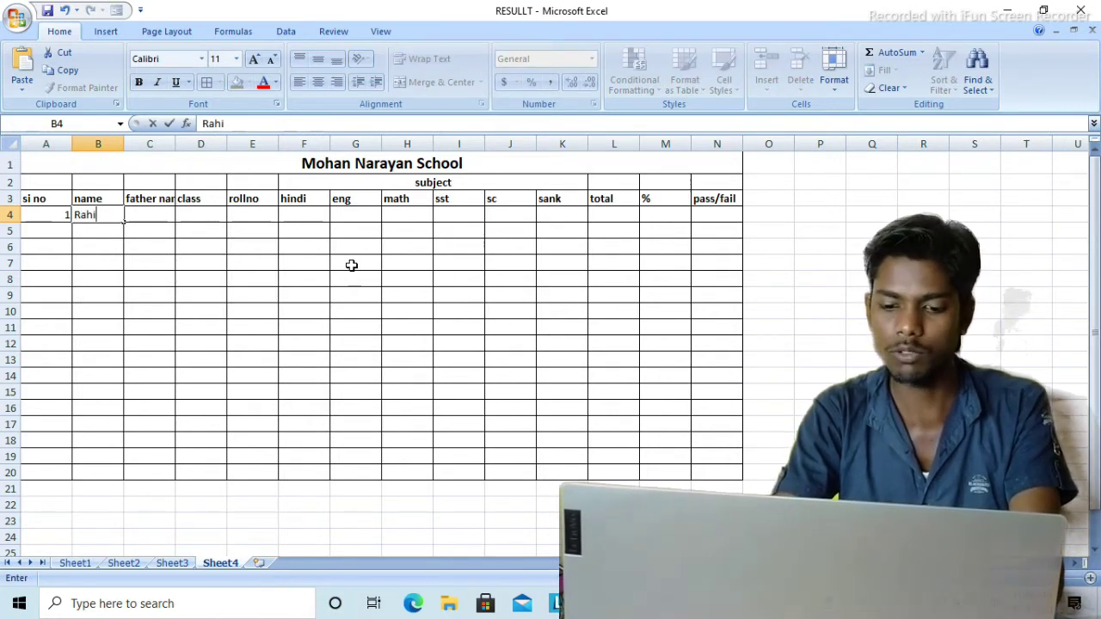
text(l)
key(Tab)
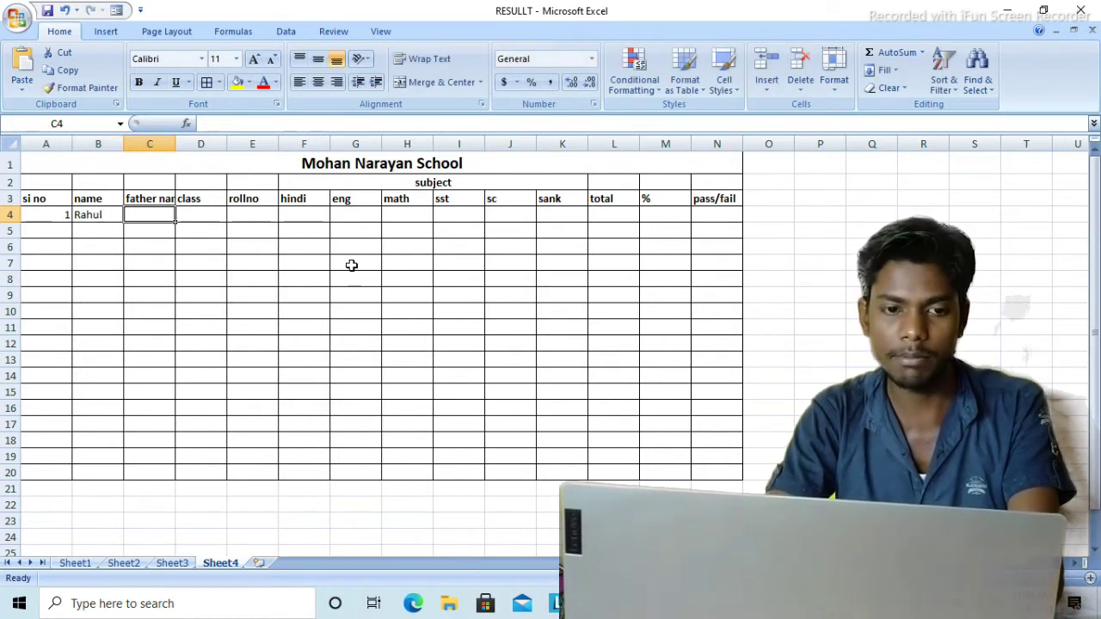
text(mohan prasad)
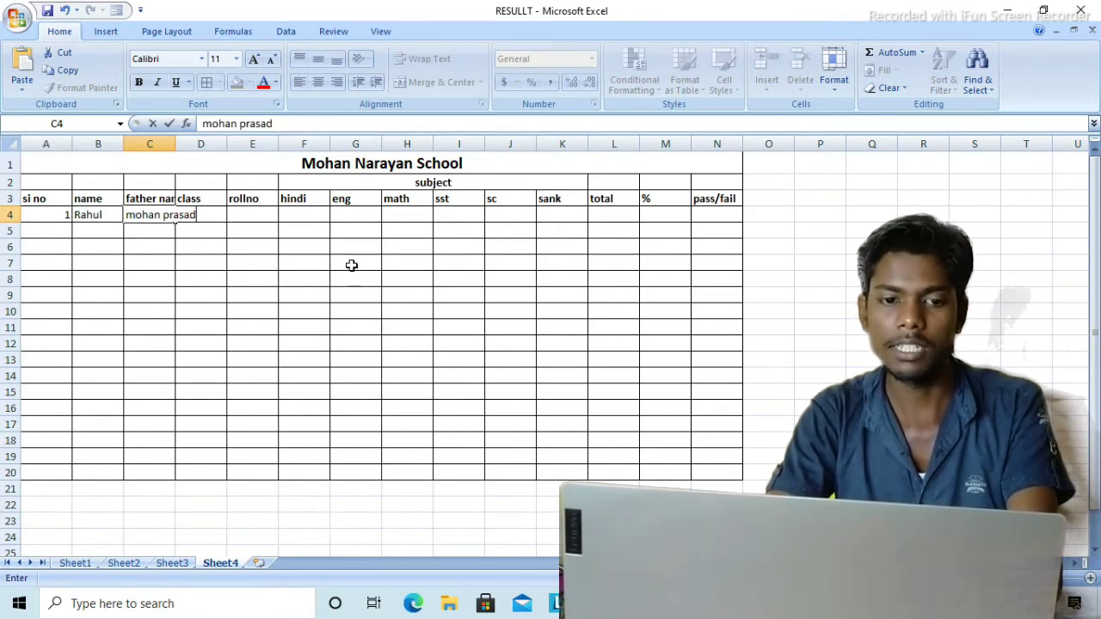
key(Tab)
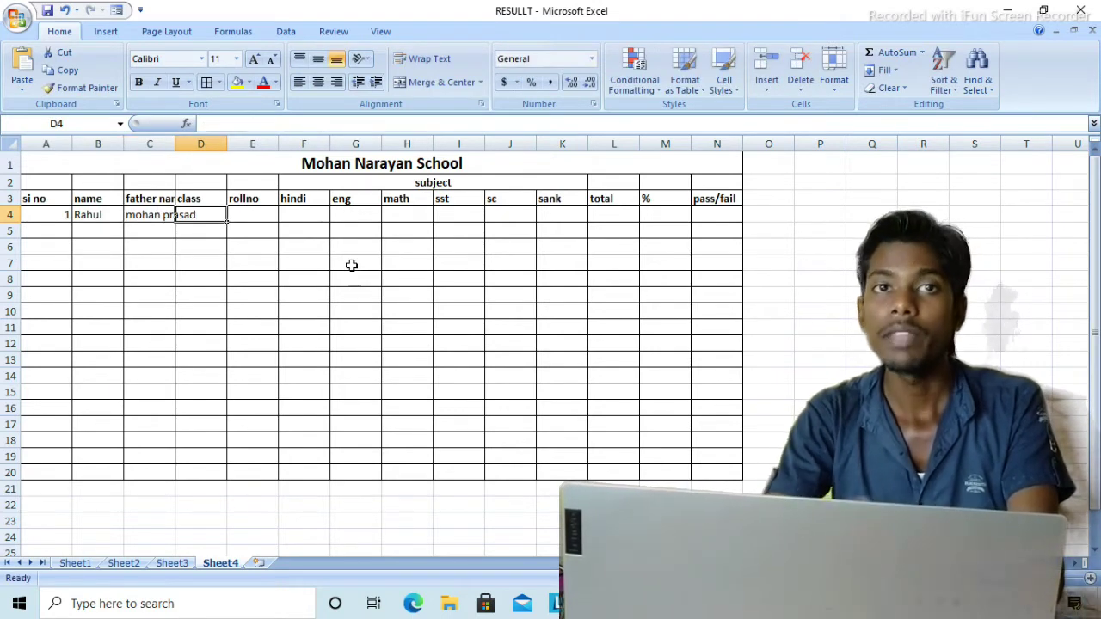
text(12)
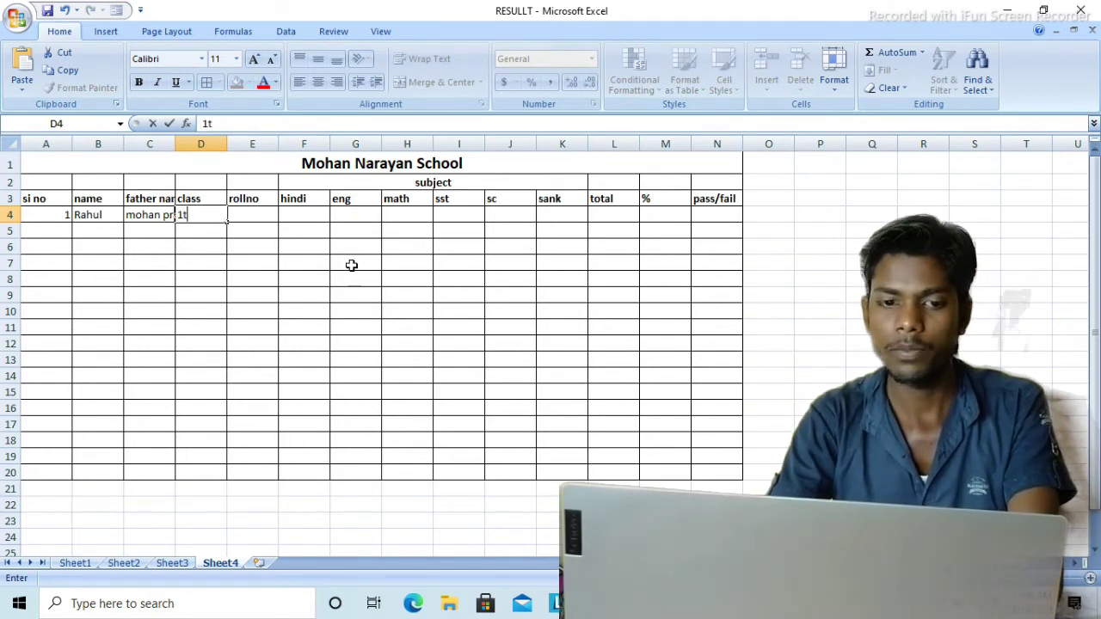
key(Tab)
Enter roll number 56 and subject marks 65, 96, 45, 66, 65, 65
text(56)
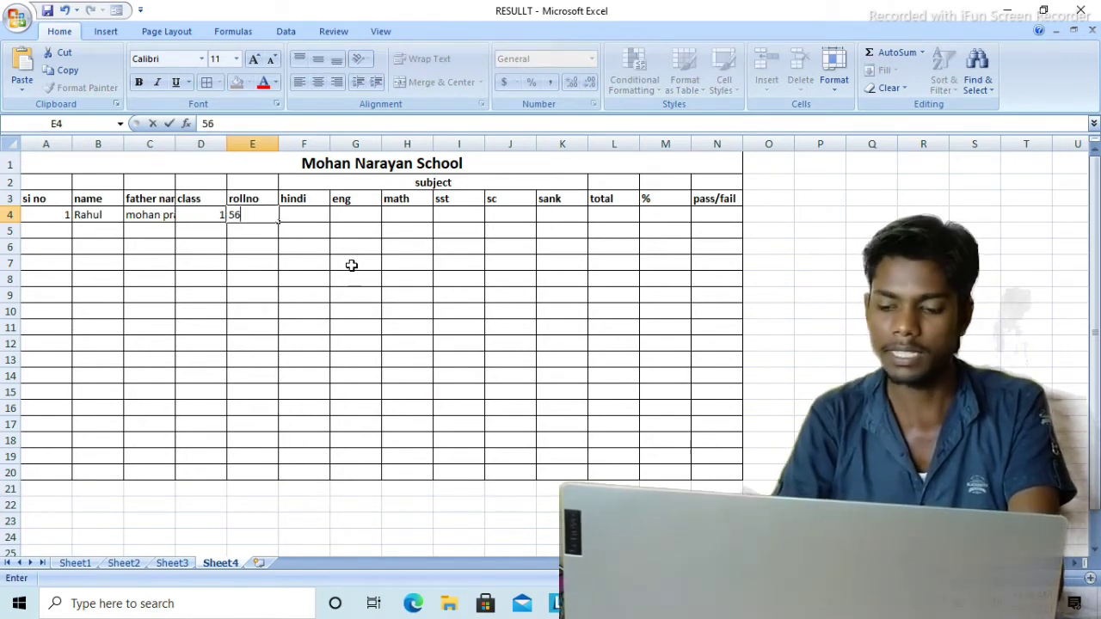
key(Tab)
text(65)
key(Tab)
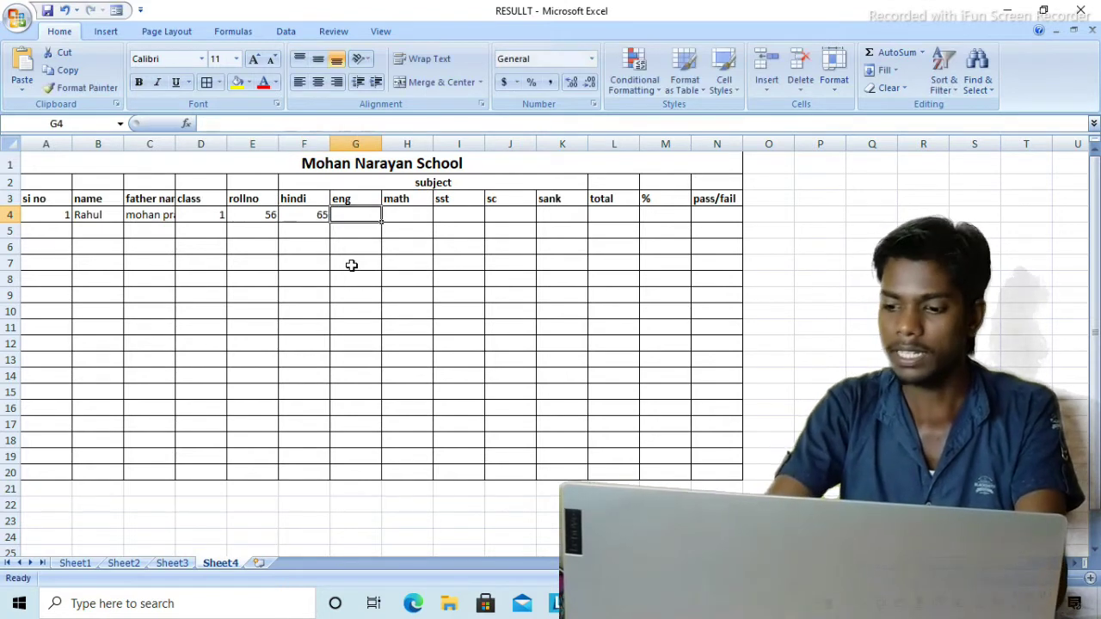
text(96)
key(Tab)
text(45)
key(Tab)
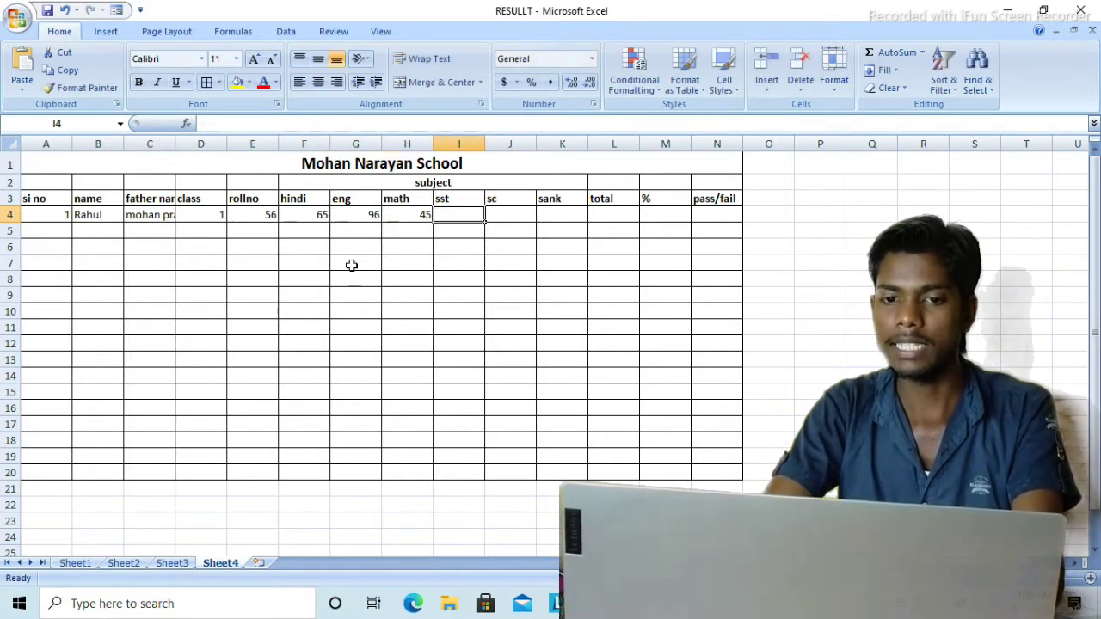
text(66)
key(Tab)
text(65)
key(Tab)
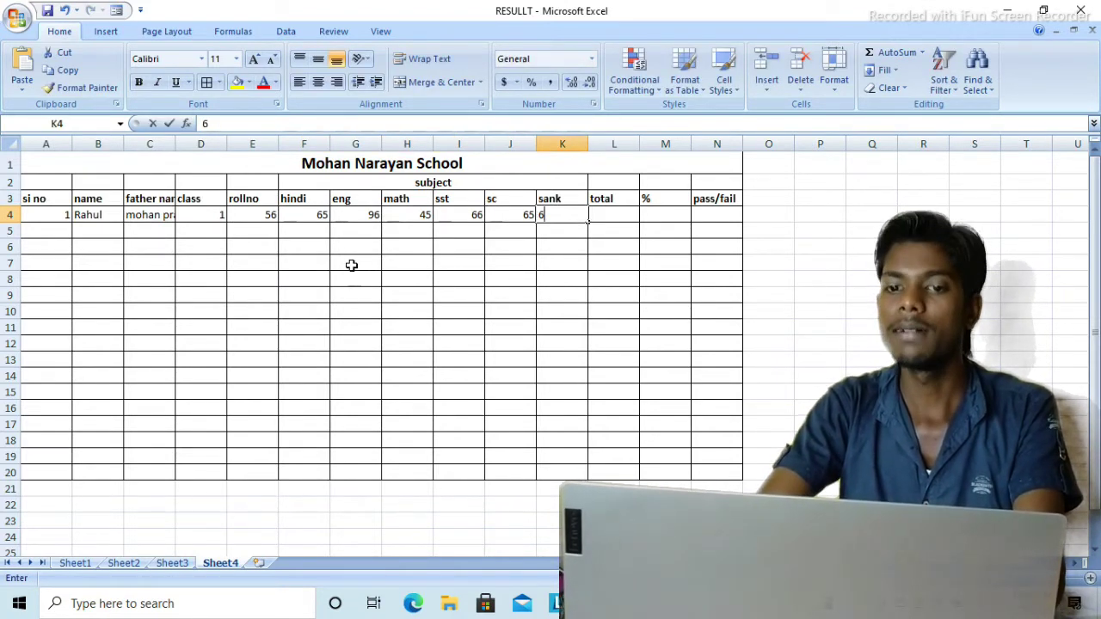
text(65)
key(Tab)
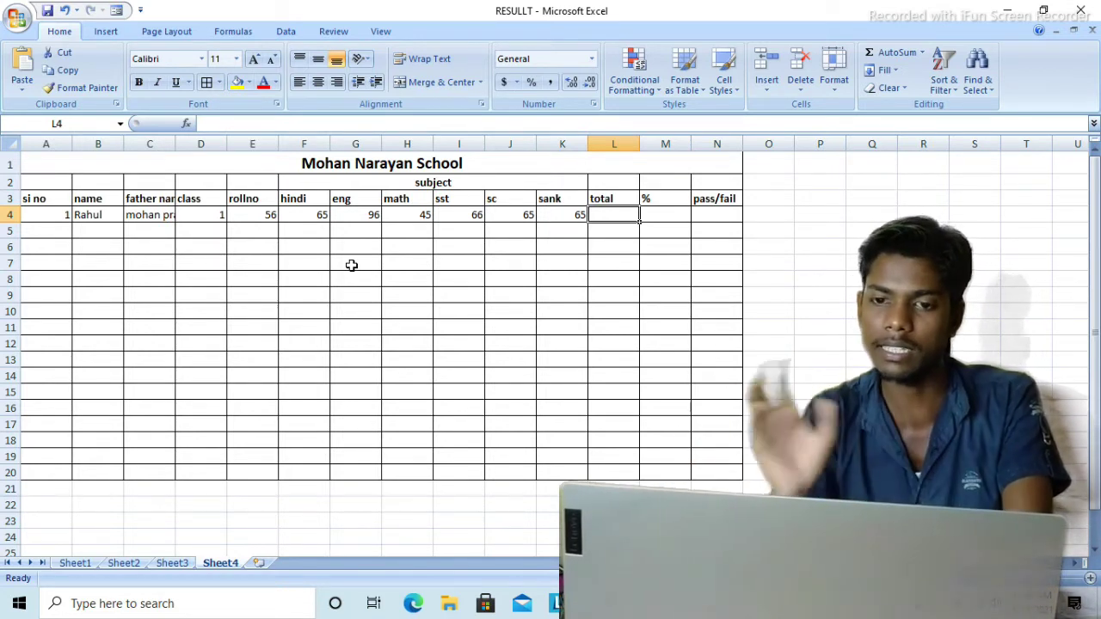
Begin a formula in the total cell L4 with an equals sign
text(=)
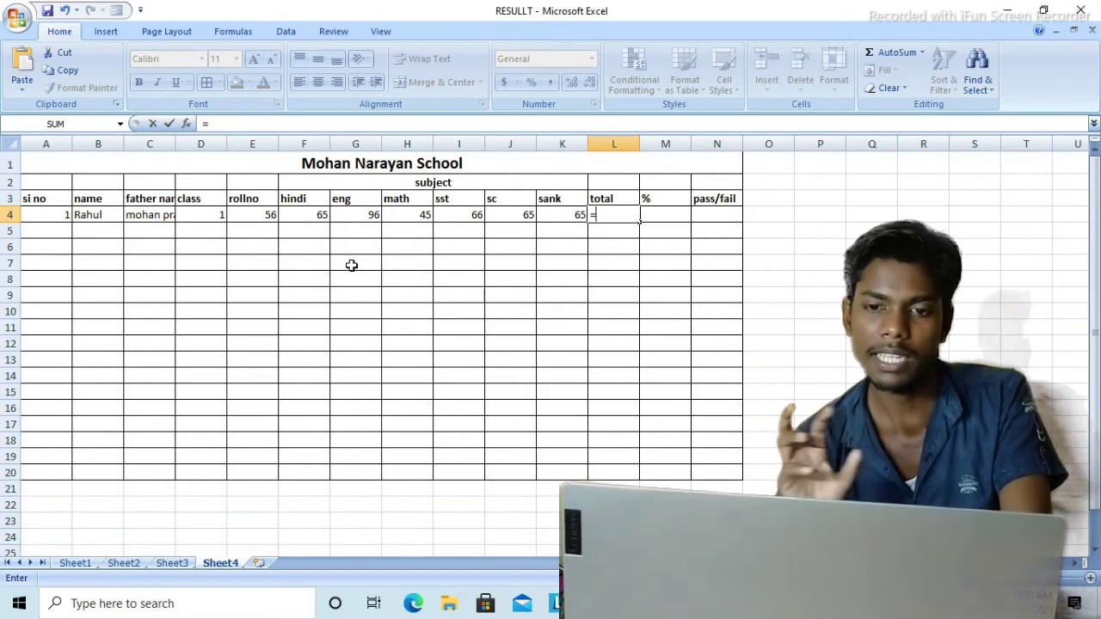
Complete =sum(F4:K4) in L4 so the first student's total shows 402
text(sum)
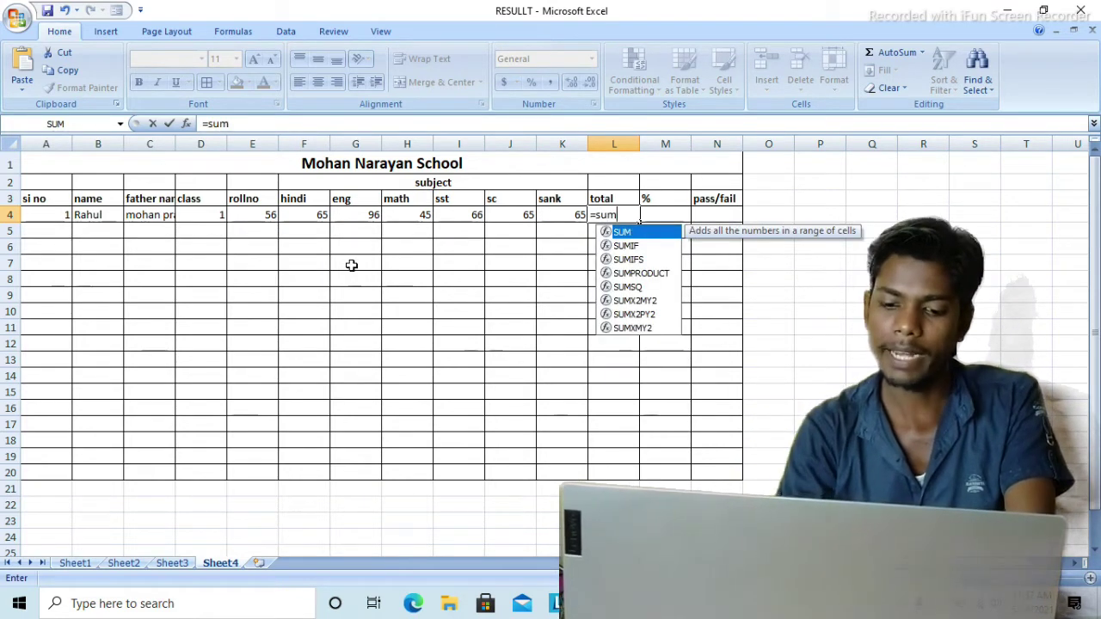
text(()
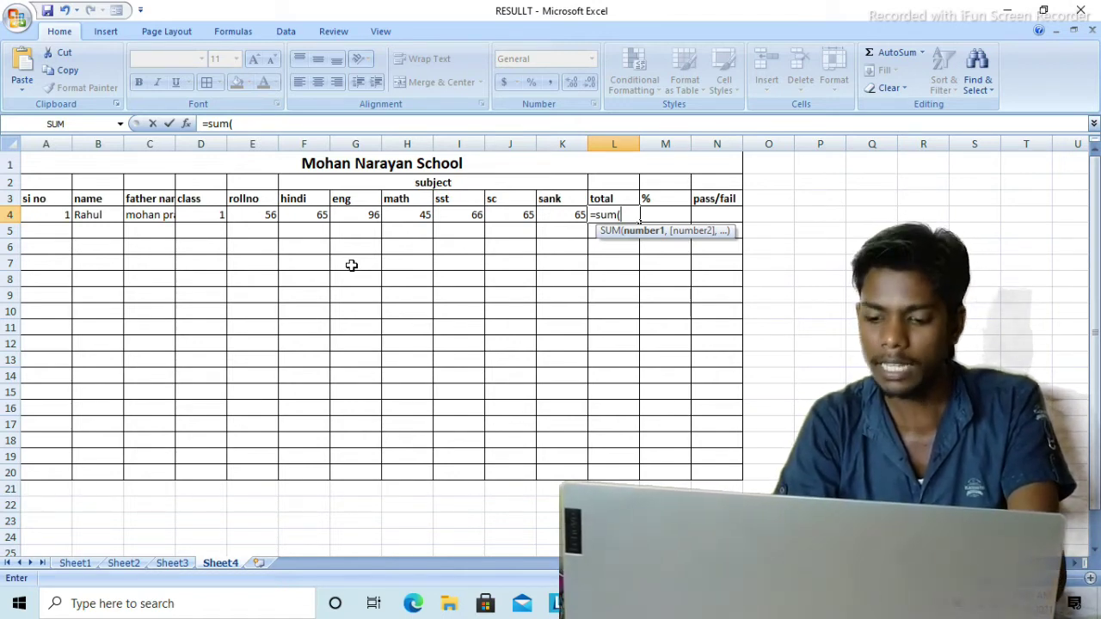
key(Left)
key(Left)
key(Left)
key(Left)
key(Left)
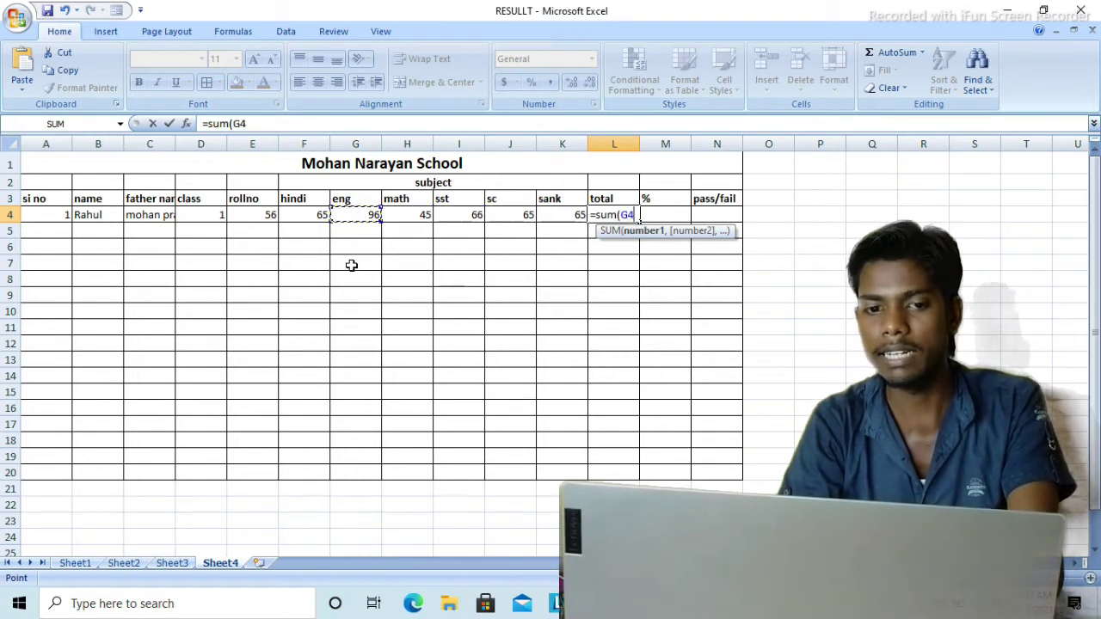
key(Left)
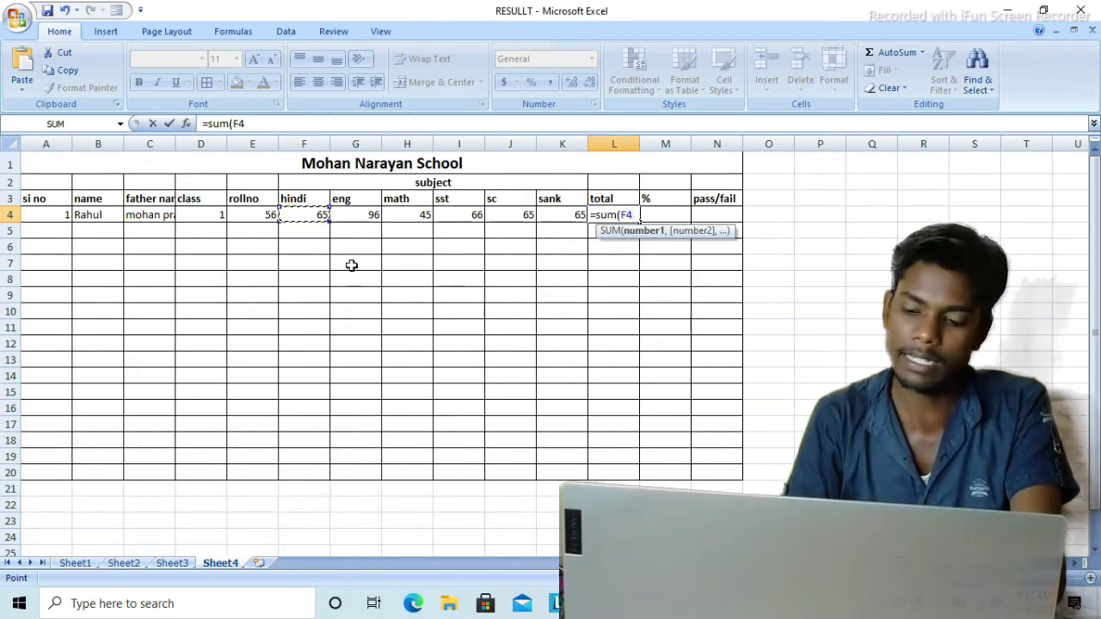
key(shift+Right)
key(shift+Right)
key(shift+Right)
key(shift+Right)
key(shift+Right)
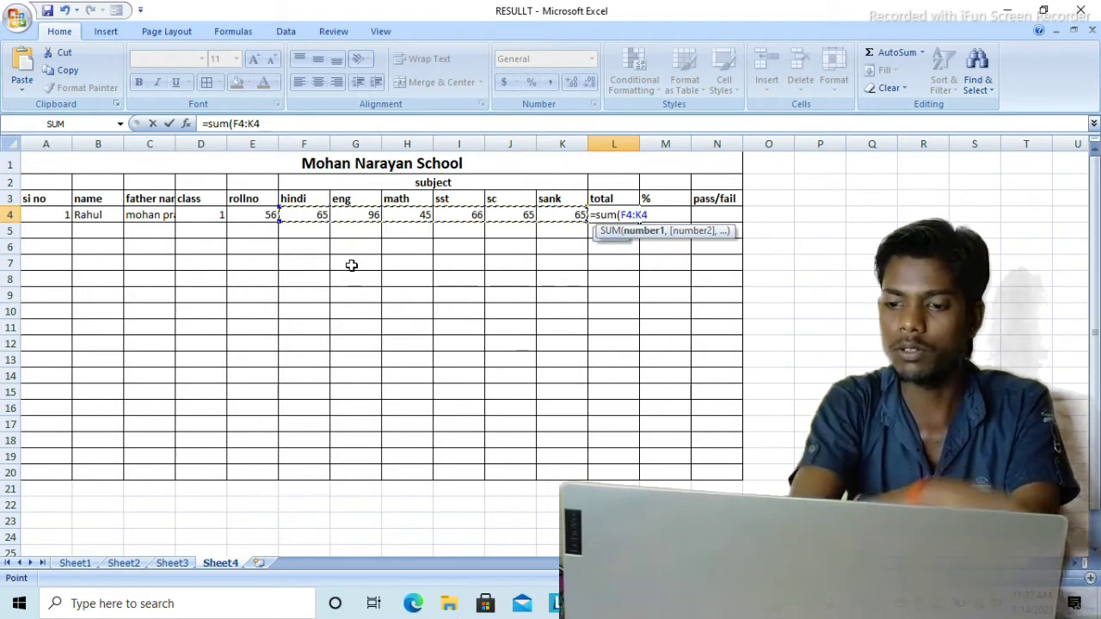
text())
key(Return)
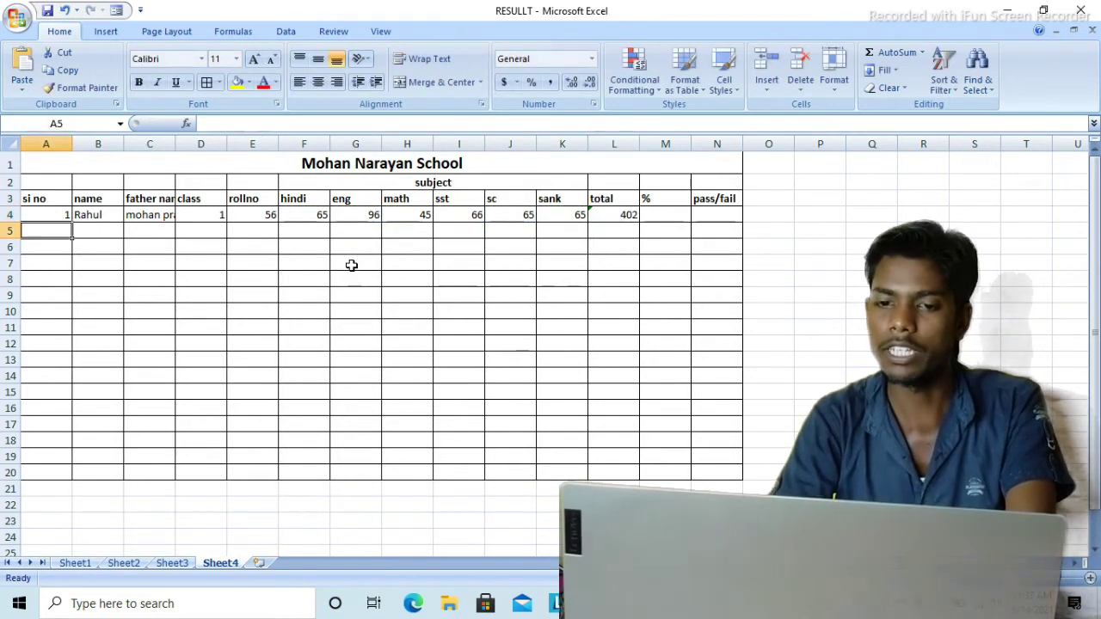
key(Up)
key(Right)
key(Right)
key(Right)
key(Right)
key(Right)
key(Right)
key(Right)
key(Right)
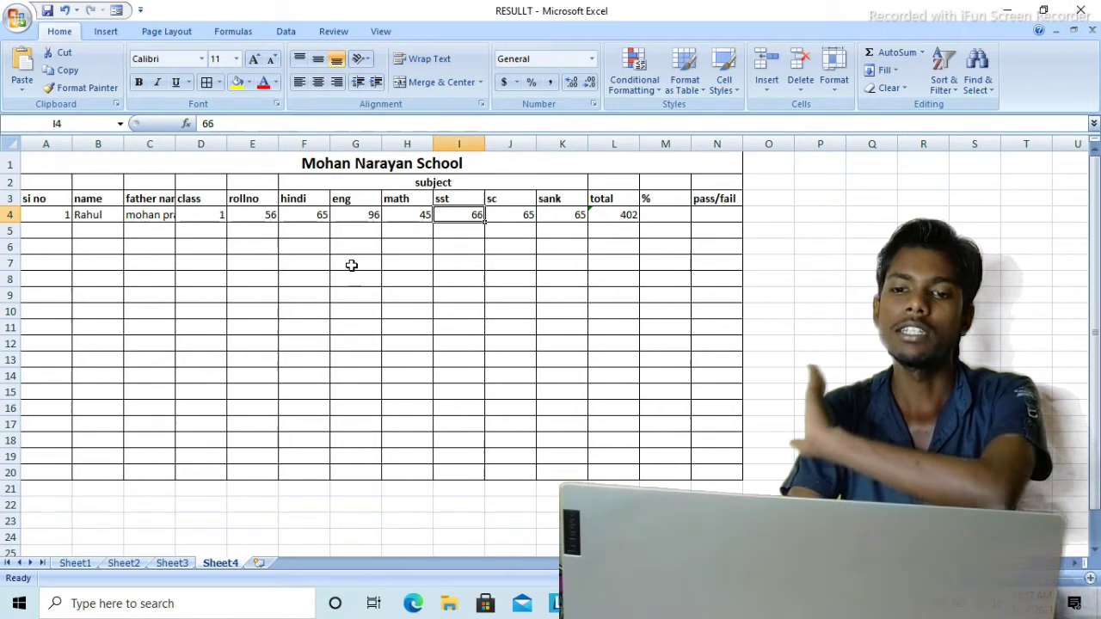
key(Right)
key(Right)
key(Right)
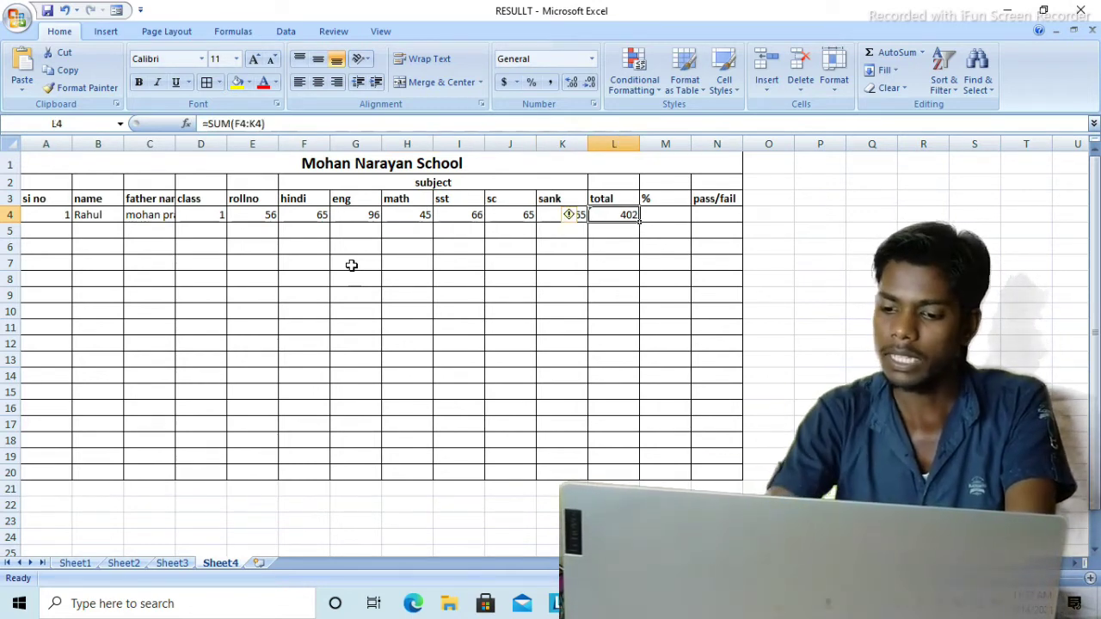
Rewrite the total in L4 as the formula =E4+F4+G4+H4+I4+J4+K4
key(Delete)
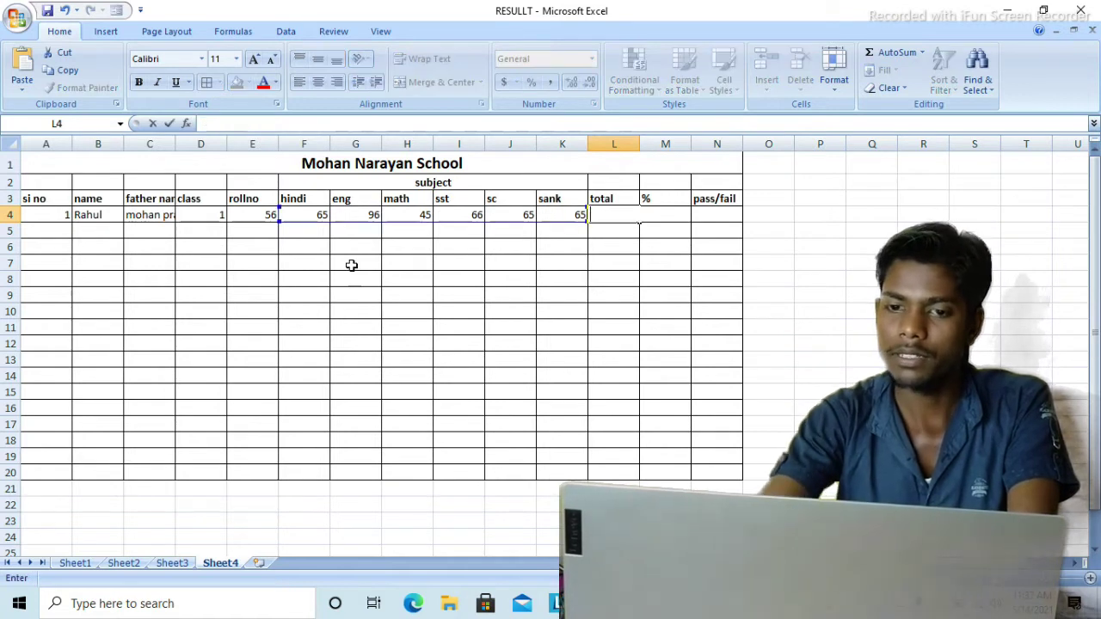
text(=)
key(Left)
key(Left)
key(Left)
key(Left)
key(Left)
key(Left)
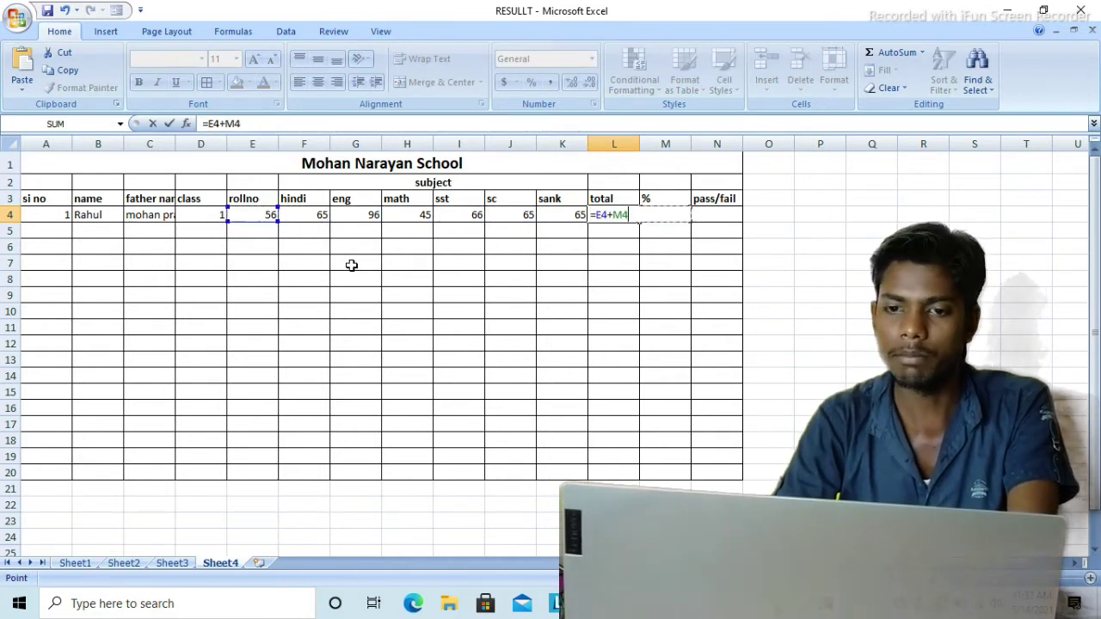
key(Up)
key(Left)
key(Left)
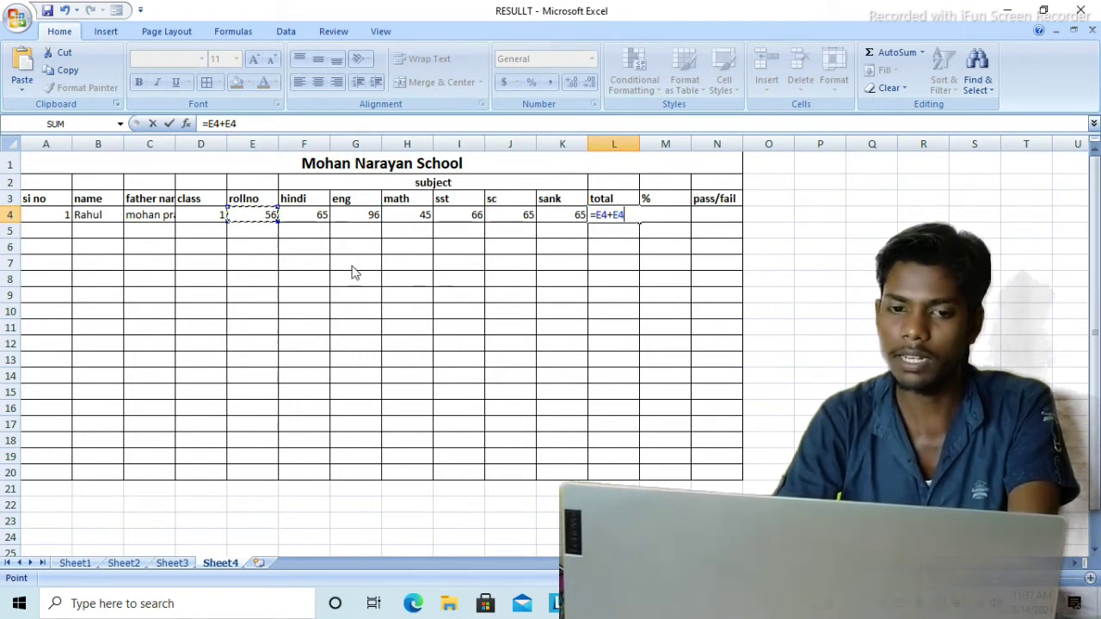
key(Left)
key(Left)
key(Left)
key(Left)
key(Left)
text(+)
key(Left)
key(Left)
key(Left)
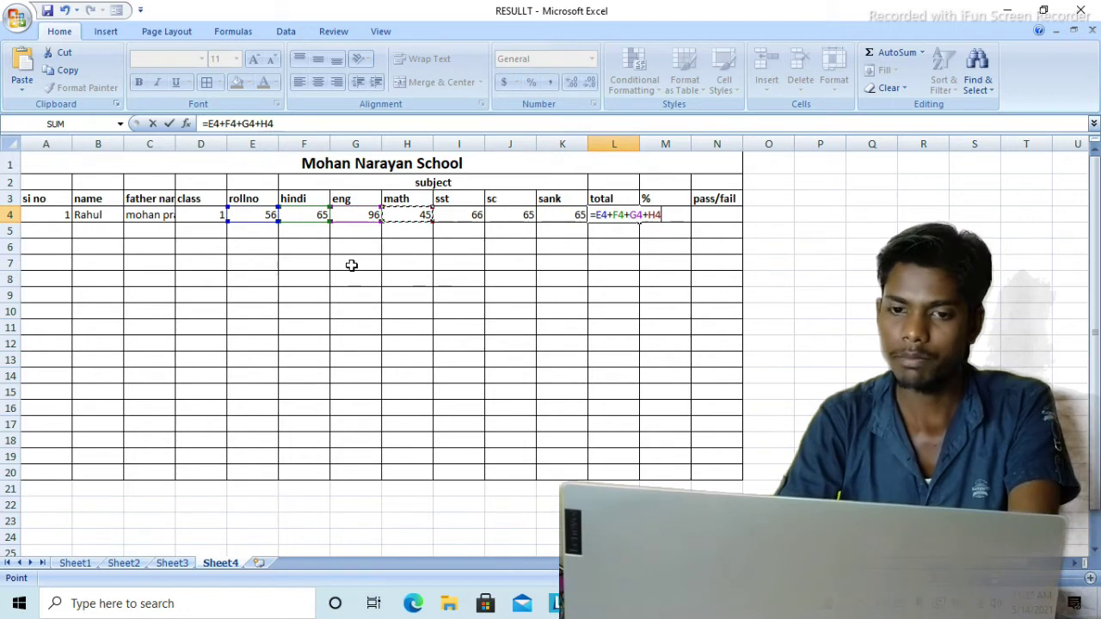
key(Left)
key(Left)
key(Left)
key(Left)
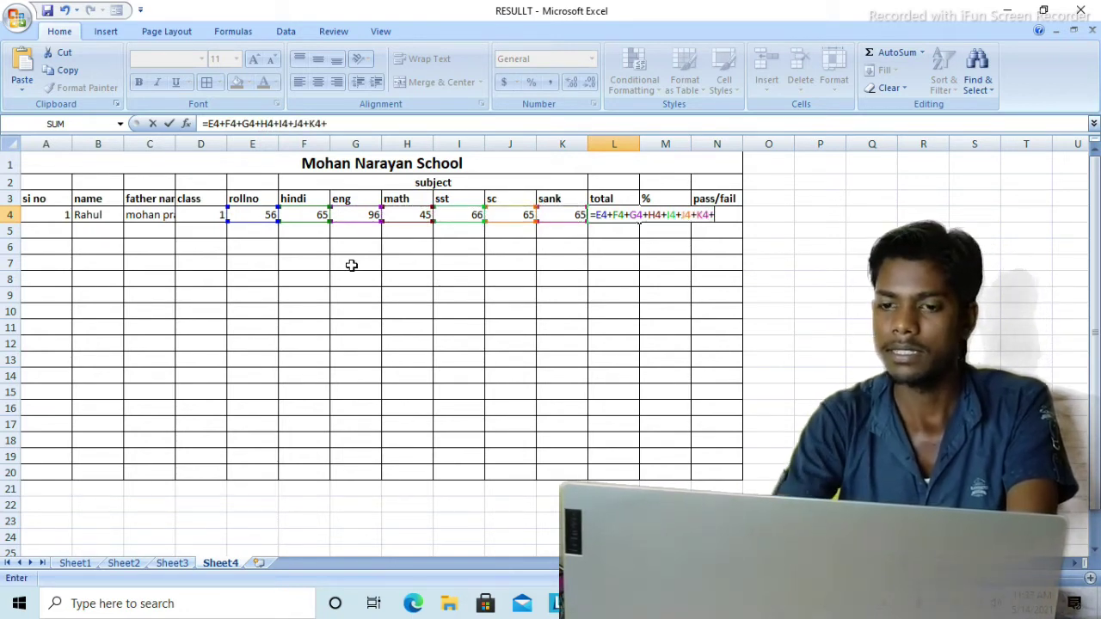
key(BackSpace)
key(Return)
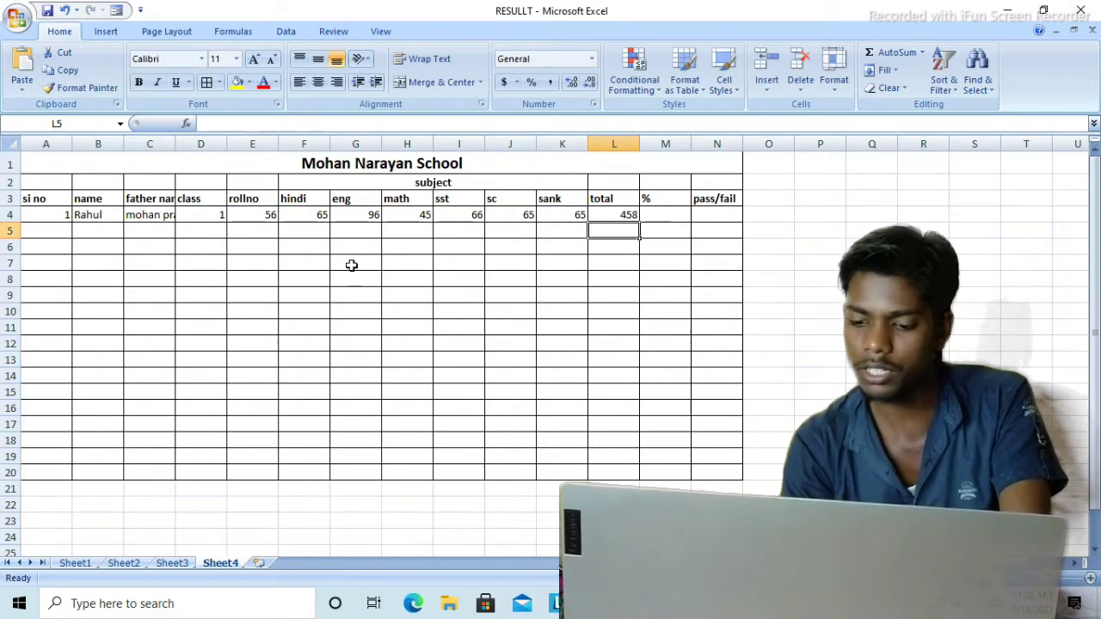
key(Up)
Clear the wrong total in L4 and re-enter the hindi mark 65 in F4
key(Delete)
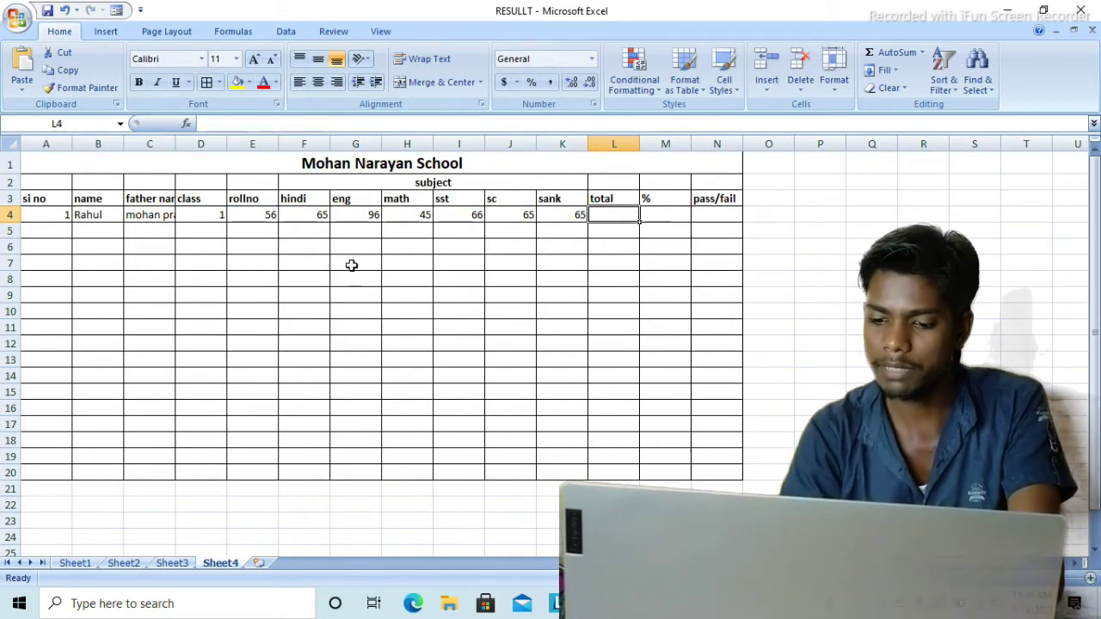
key(Left)
key(Left)
key(Left)
key(Left)
key(Left)
key(Left)
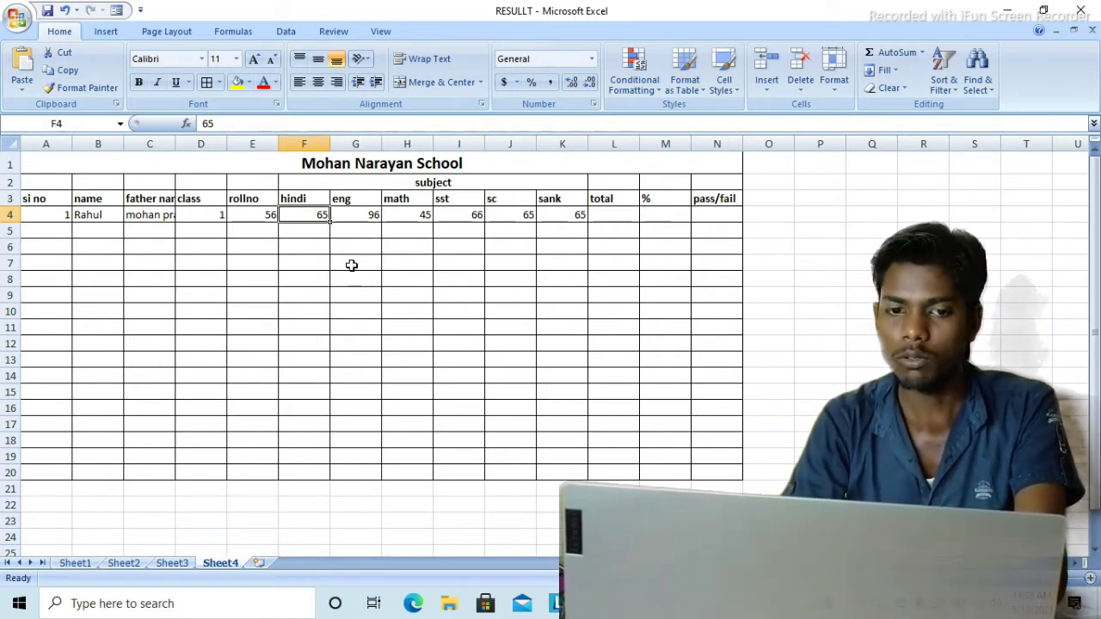
key(Delete)
key(Right)
key(Left)
text(65)
key(Left)
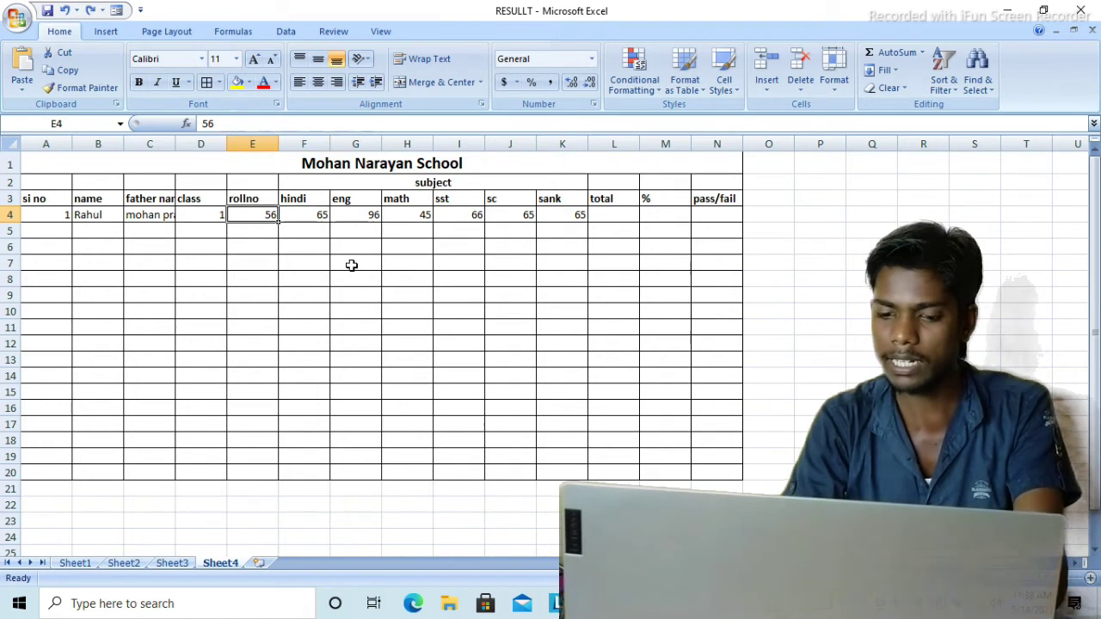
AutoSum the six subject marks F4:K4 into L4, giving 402
key(Right)
key(shift+Right)
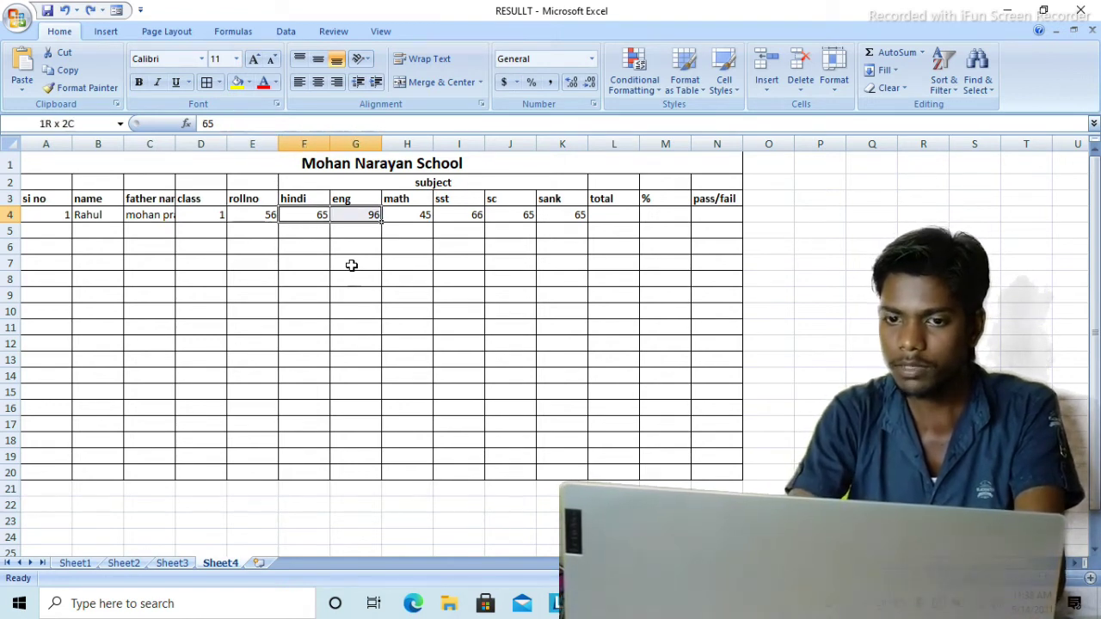
key(shift+Right)
key(shift+Right)
key(shift+Right)
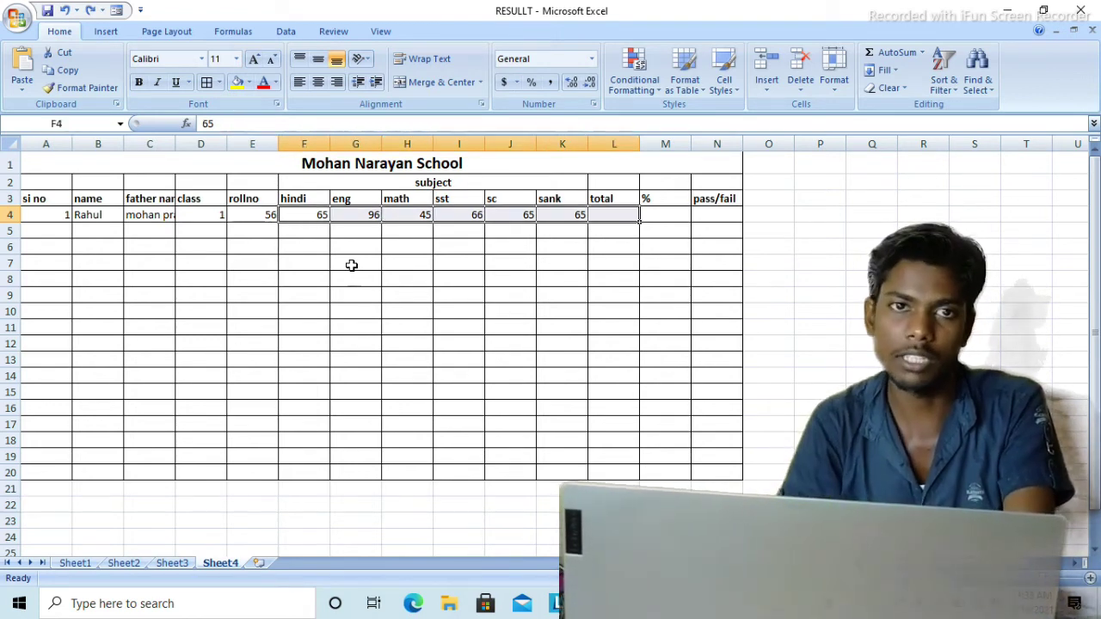
click(873, 54)
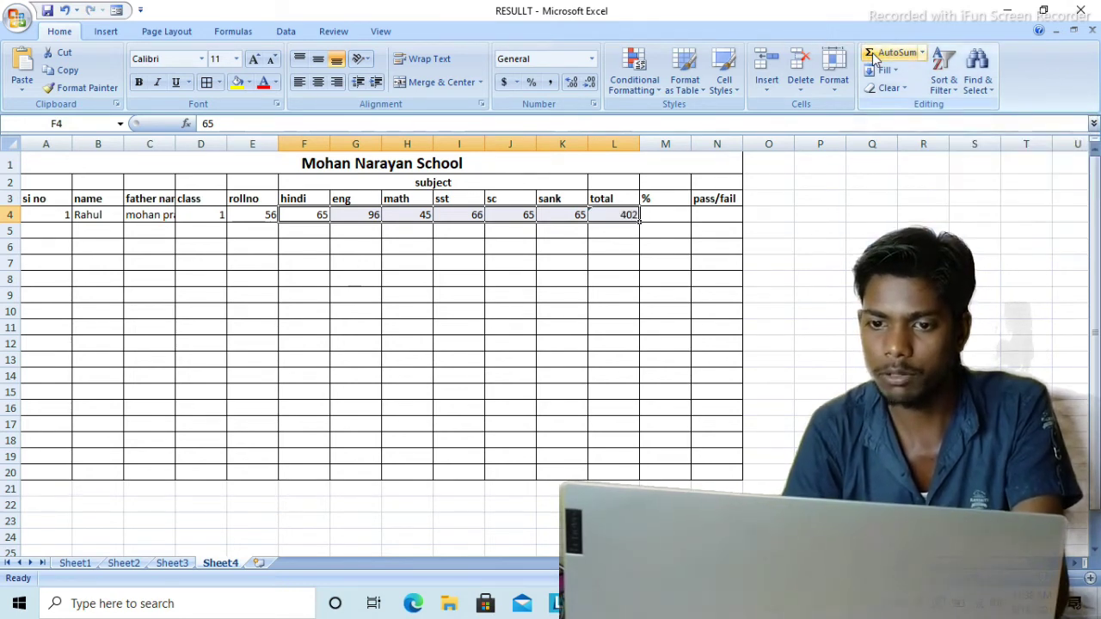
click(651, 214)
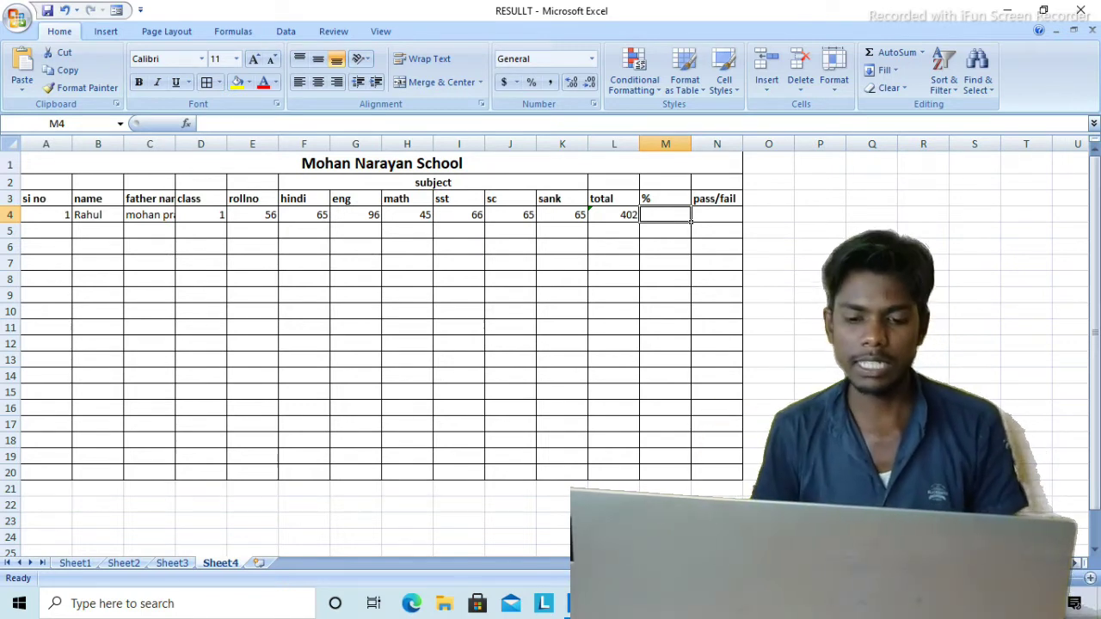
Enter =L4/5 in M4 to show the percentage 80.4, then recheck the L4 total
text(=)
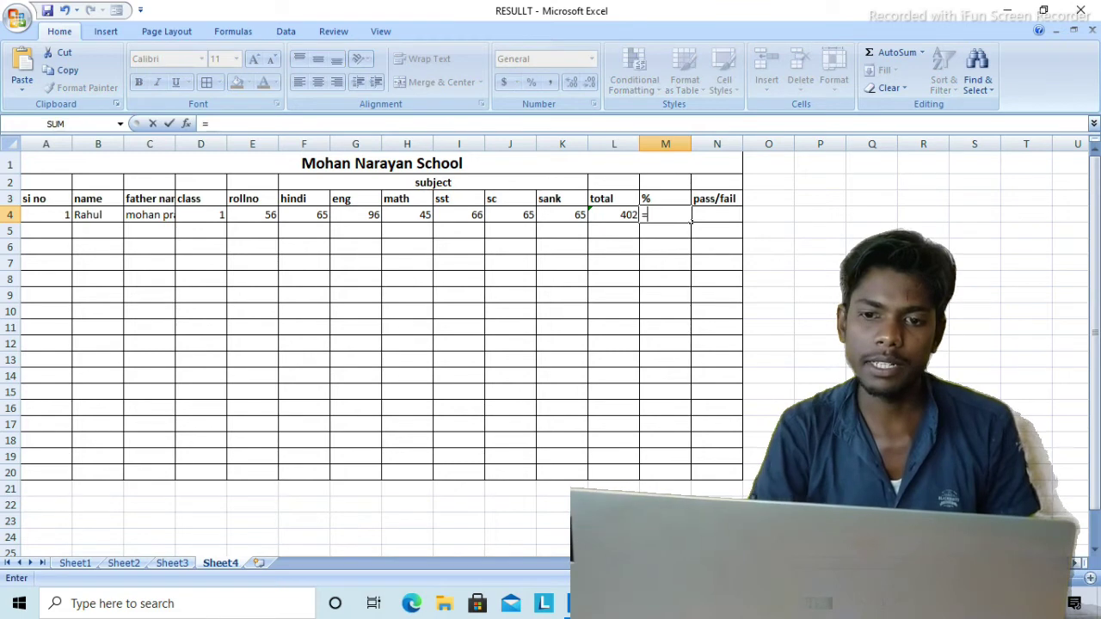
key(Left)
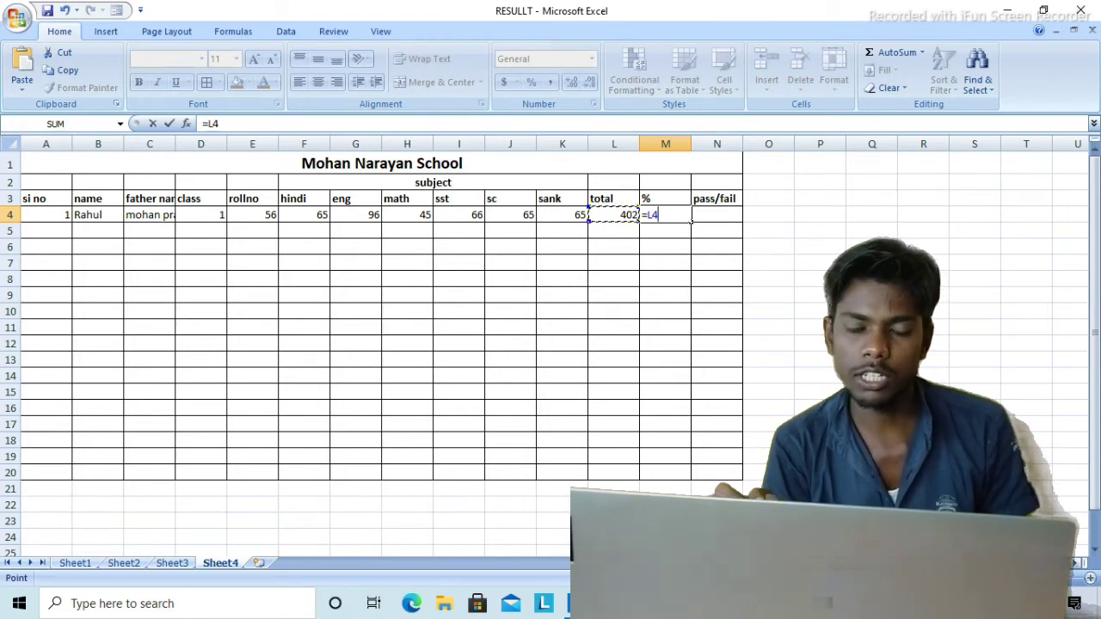
text(/)
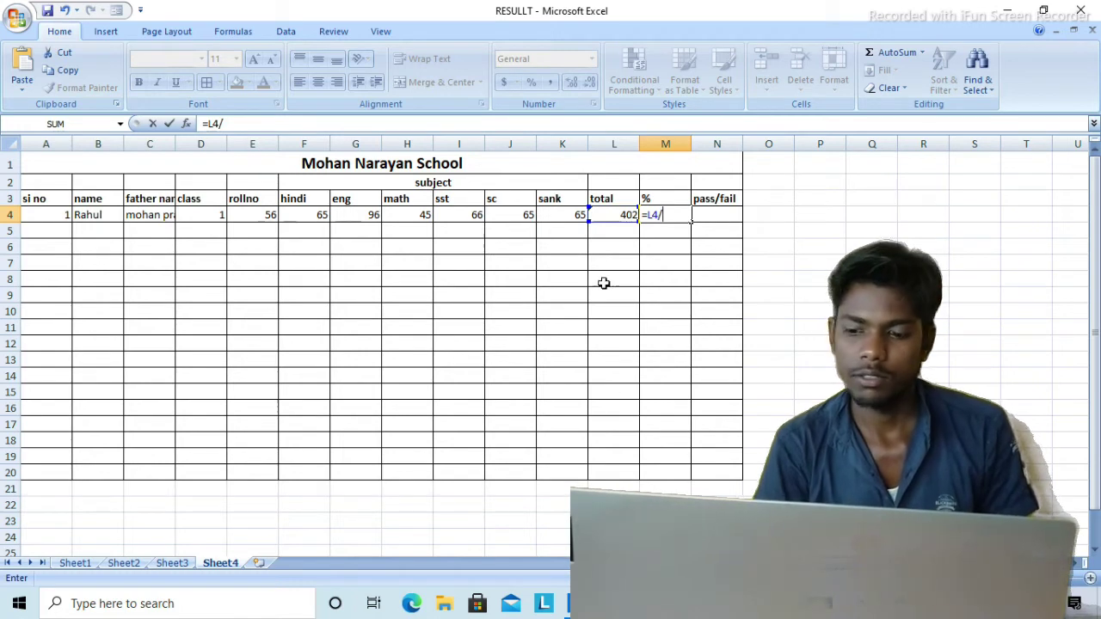
key(Return)
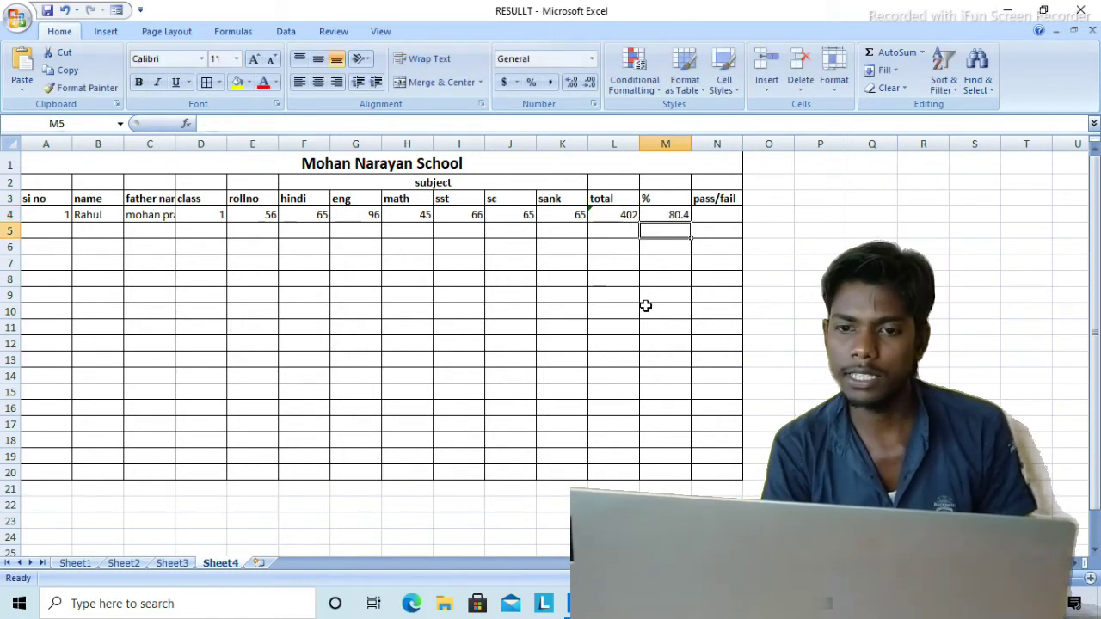
key(Up)
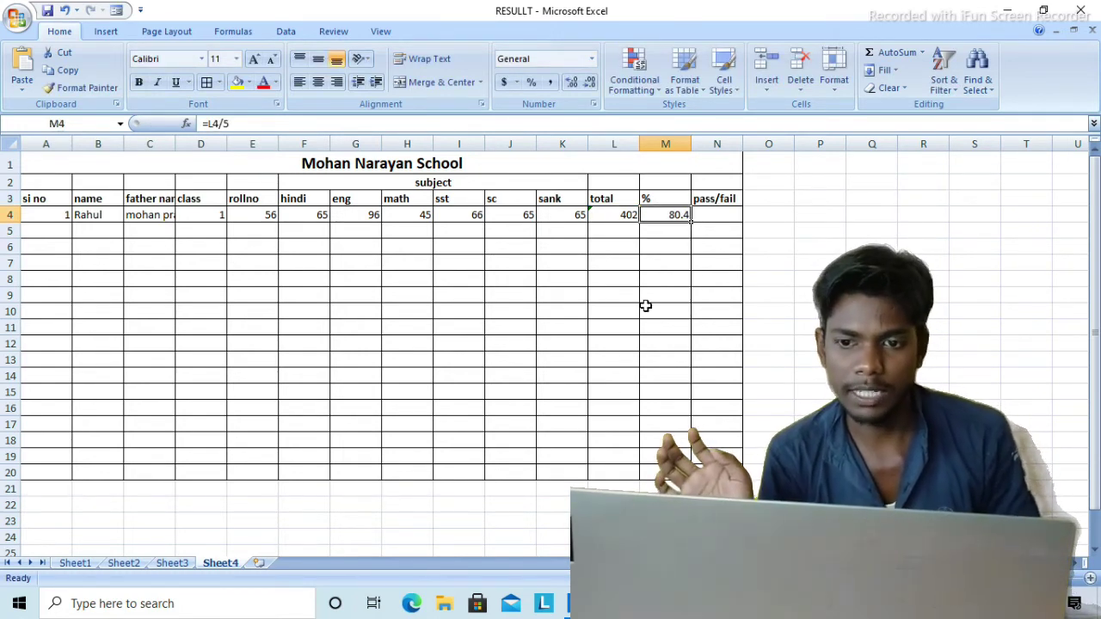
key(Left)
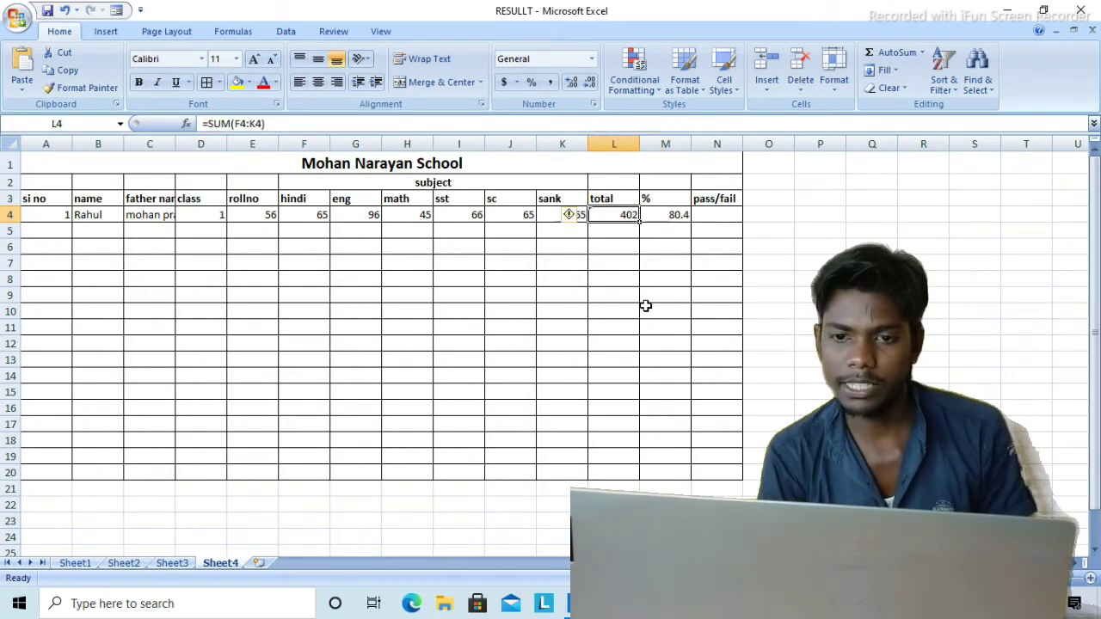
key(Right)
key(Right)
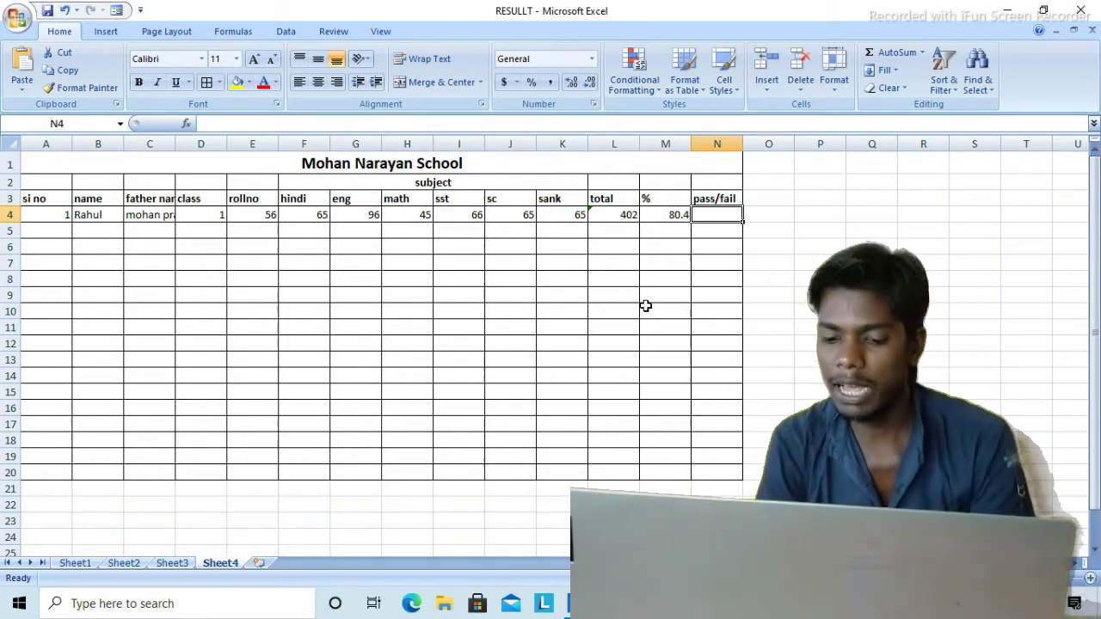
Drop the started IF, insert a blank column before pass/fail, and head it 'div' in N3
text(=if)
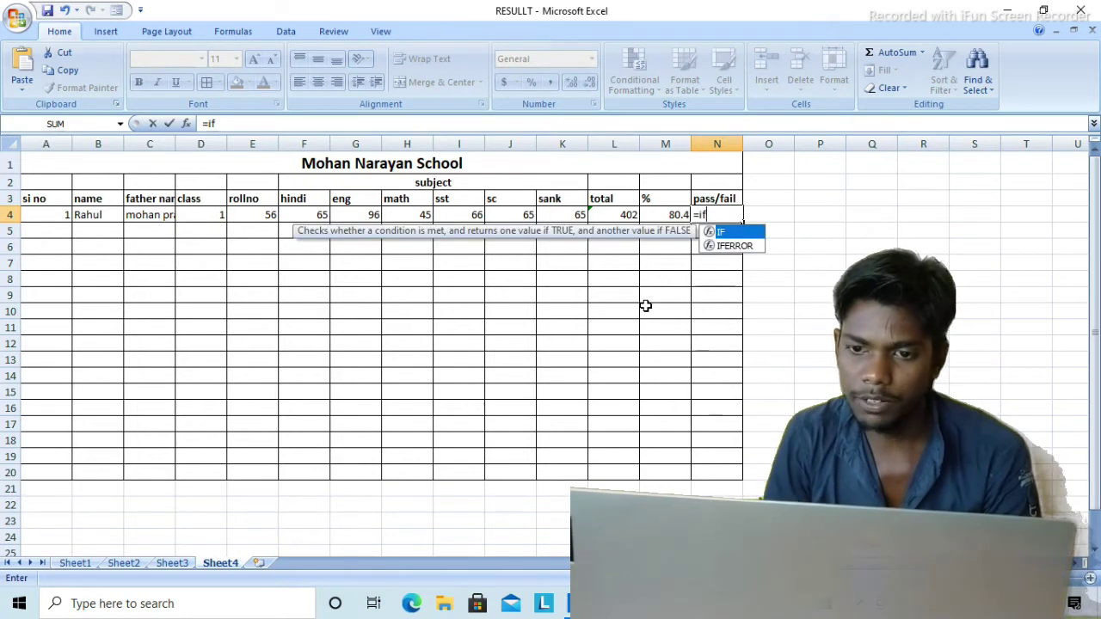
key(BackSpace)
key(BackSpace)
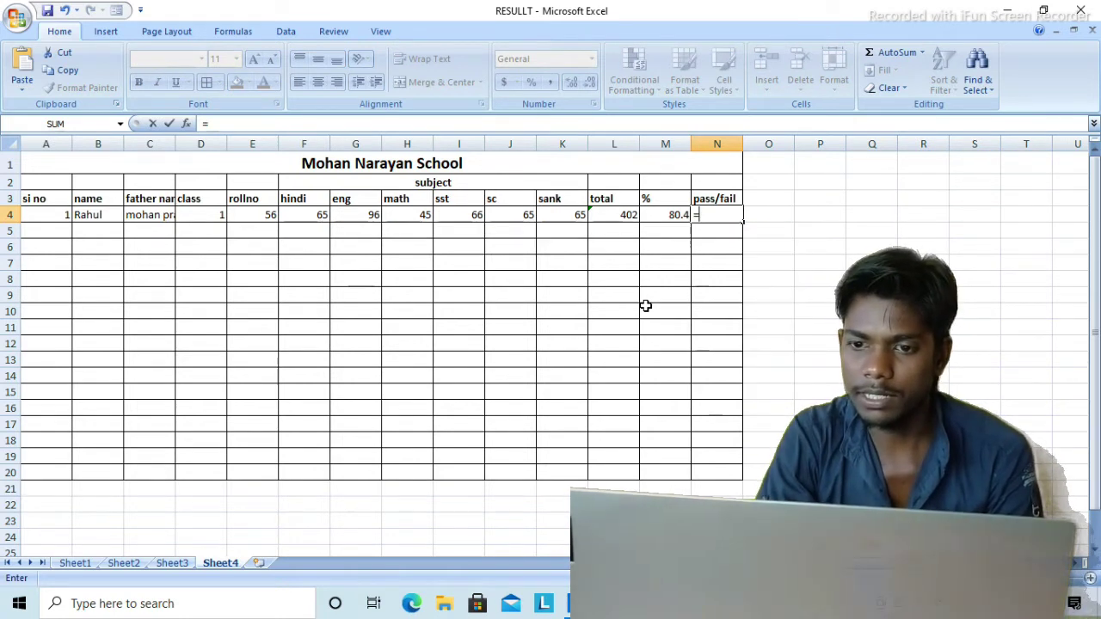
key(BackSpace)
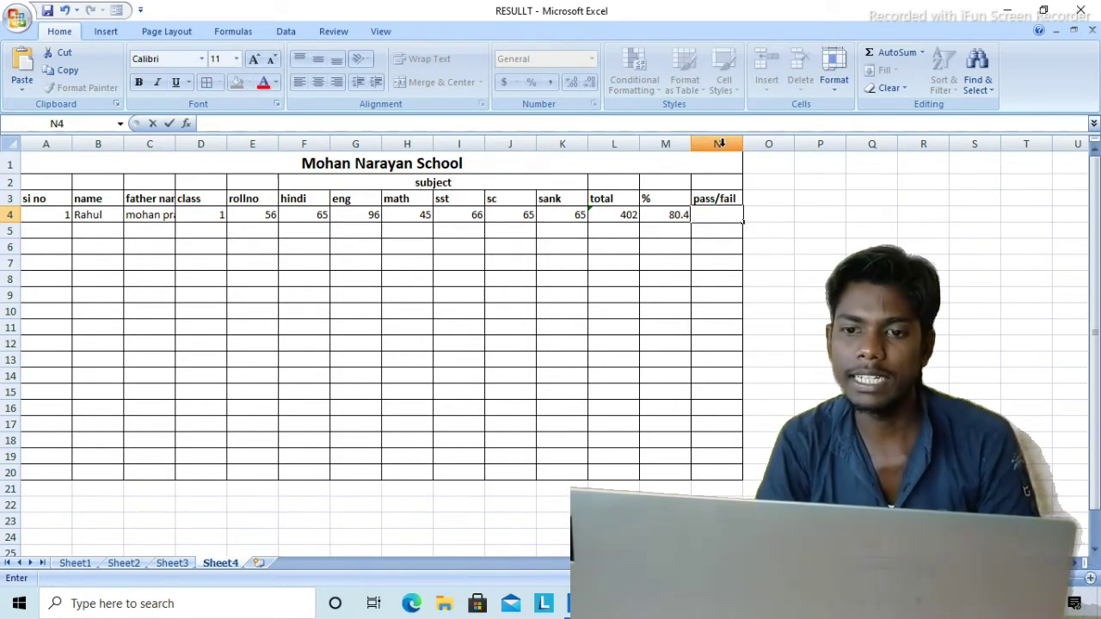
click(721, 143)
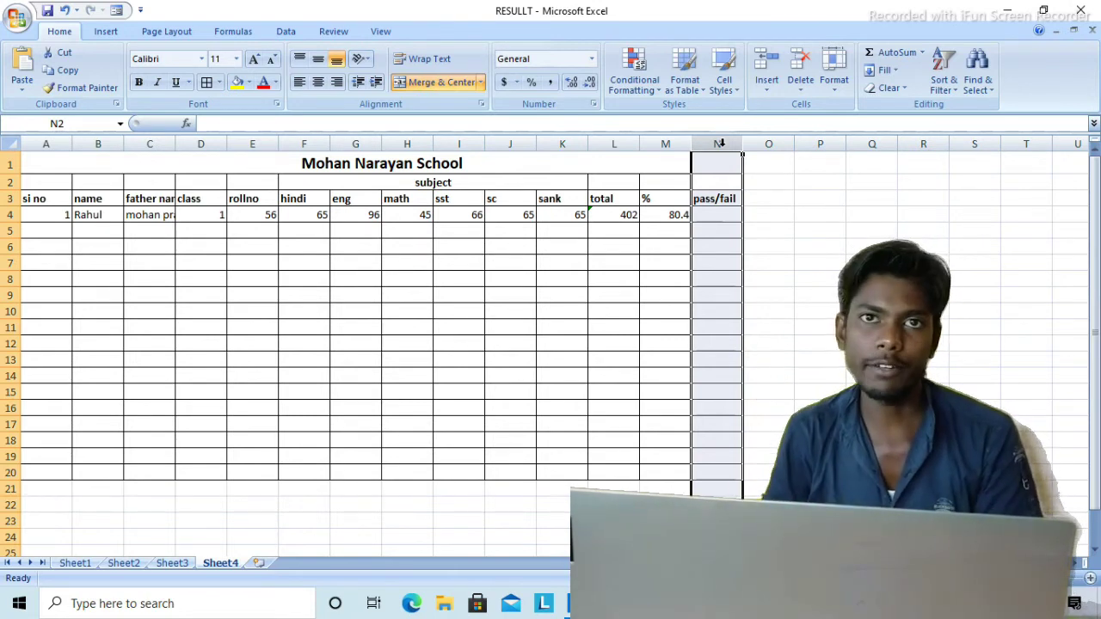
right_click(719, 144)
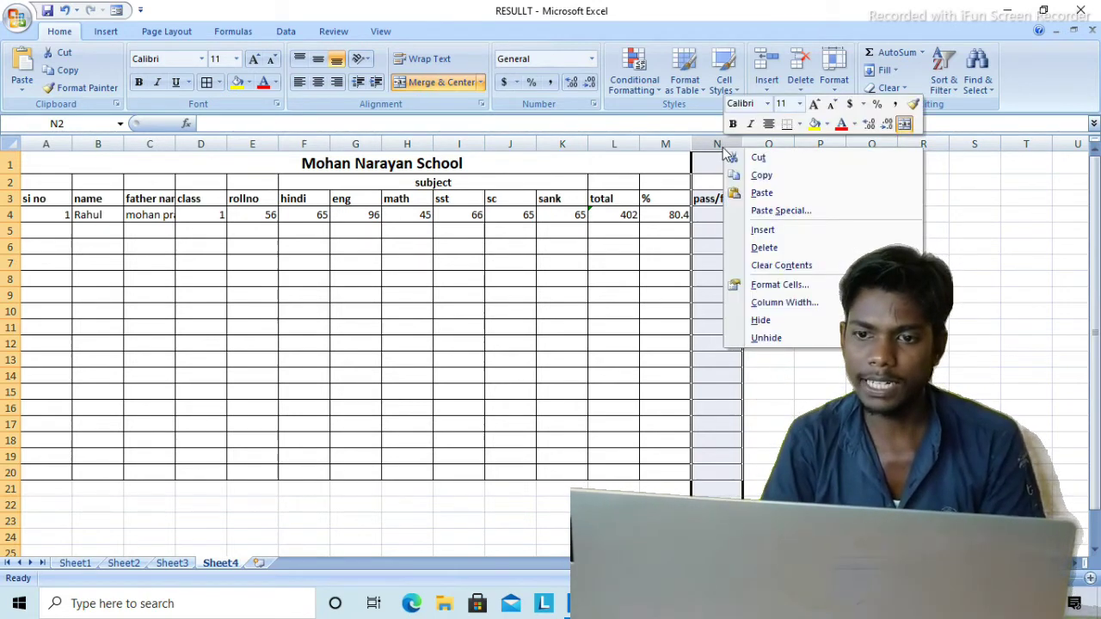
click(750, 227)
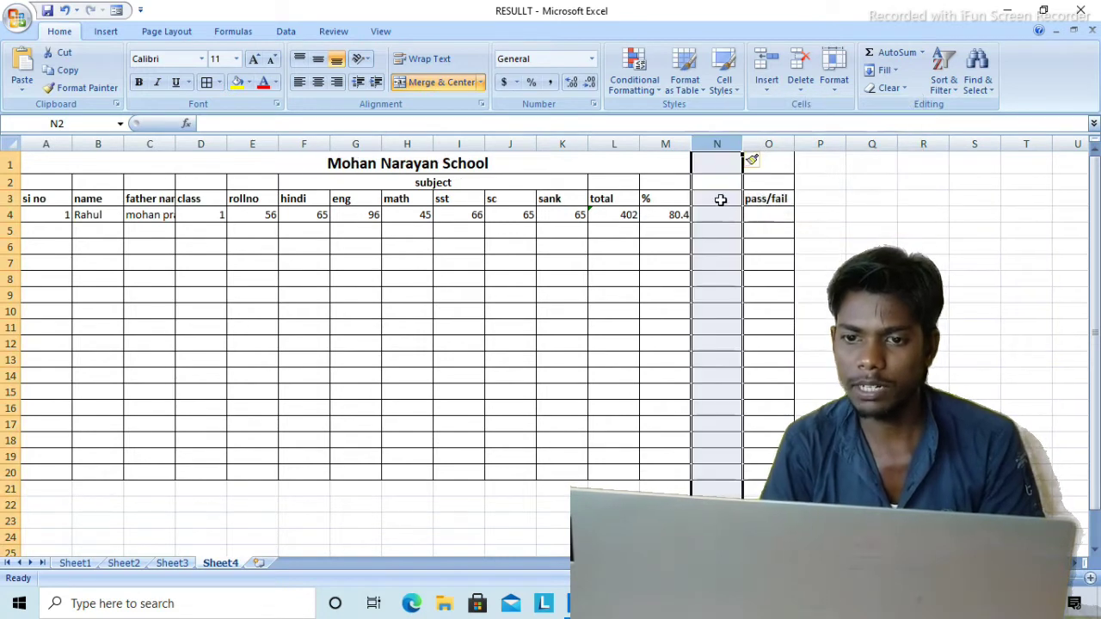
click(720, 200)
text(div)
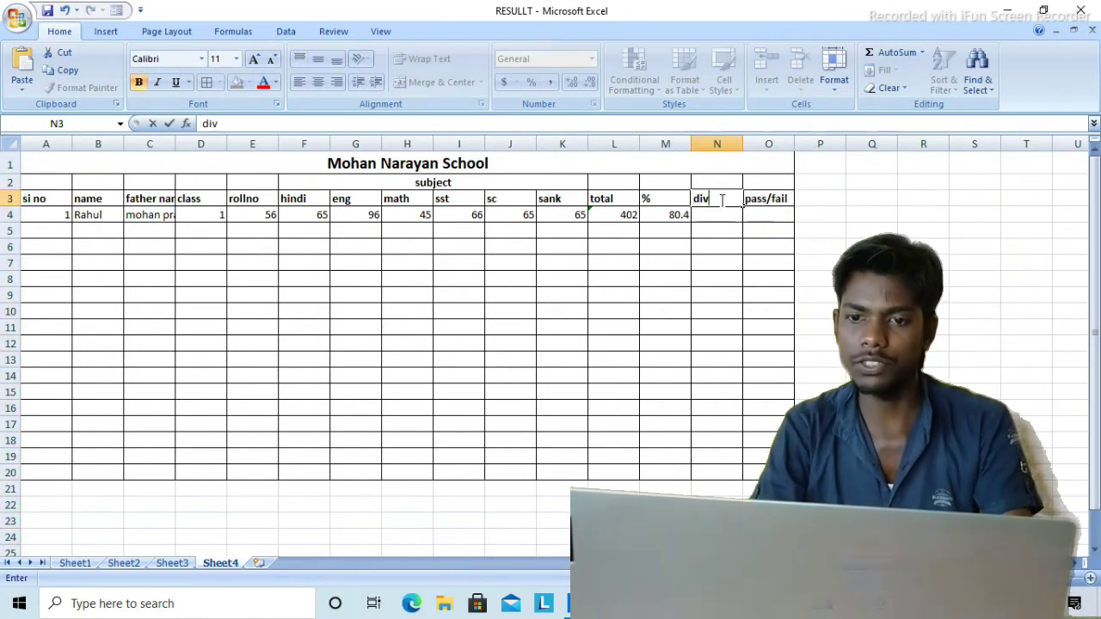
key(Return)
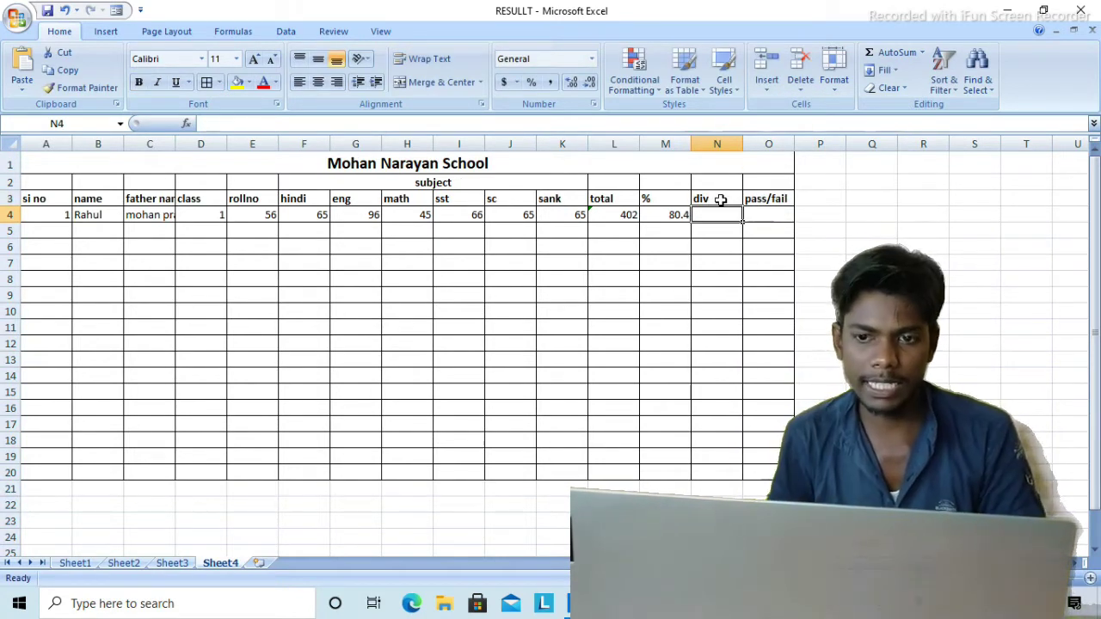
Begin N4's division formula with =IF(M4>60,"1st"
text(=)
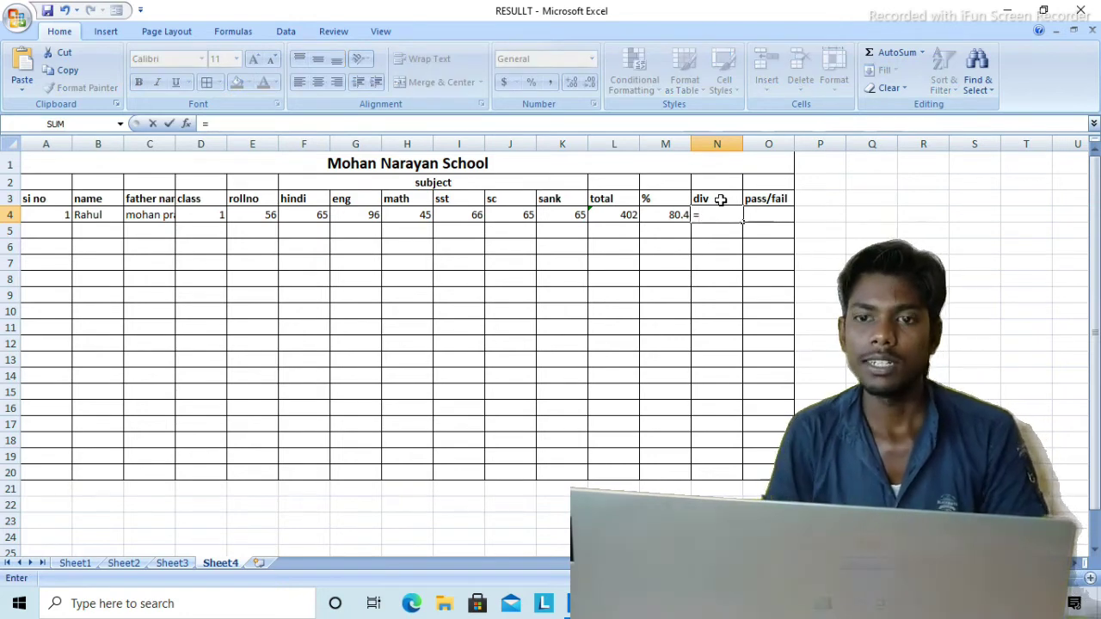
key(Left)
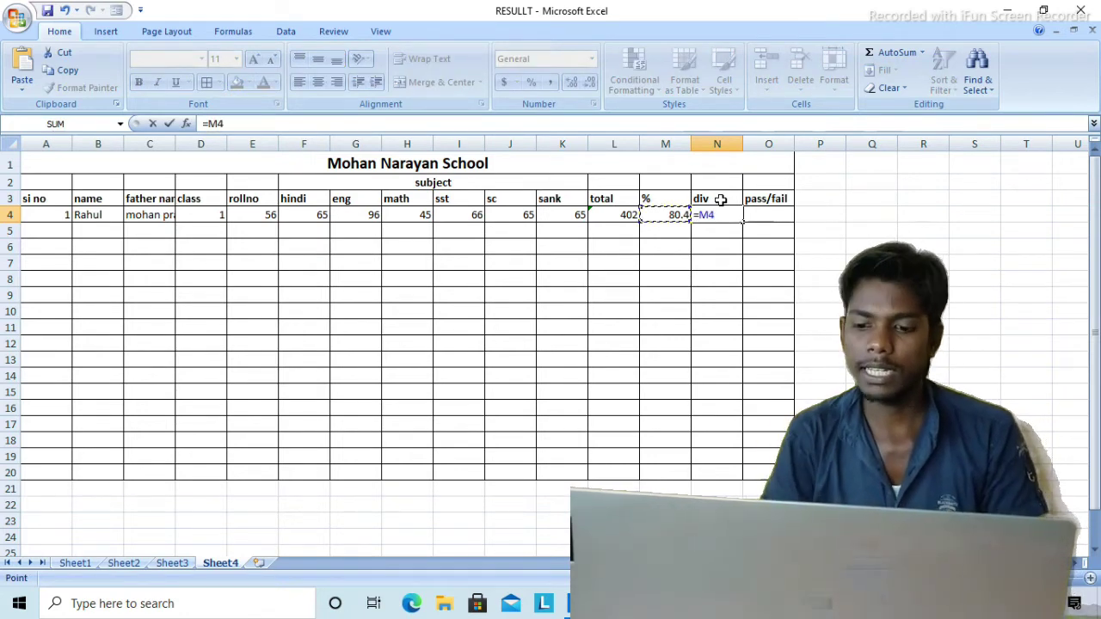
key(BackSpace)
key(BackSpace)
key(BackSpace)
key(Escape)
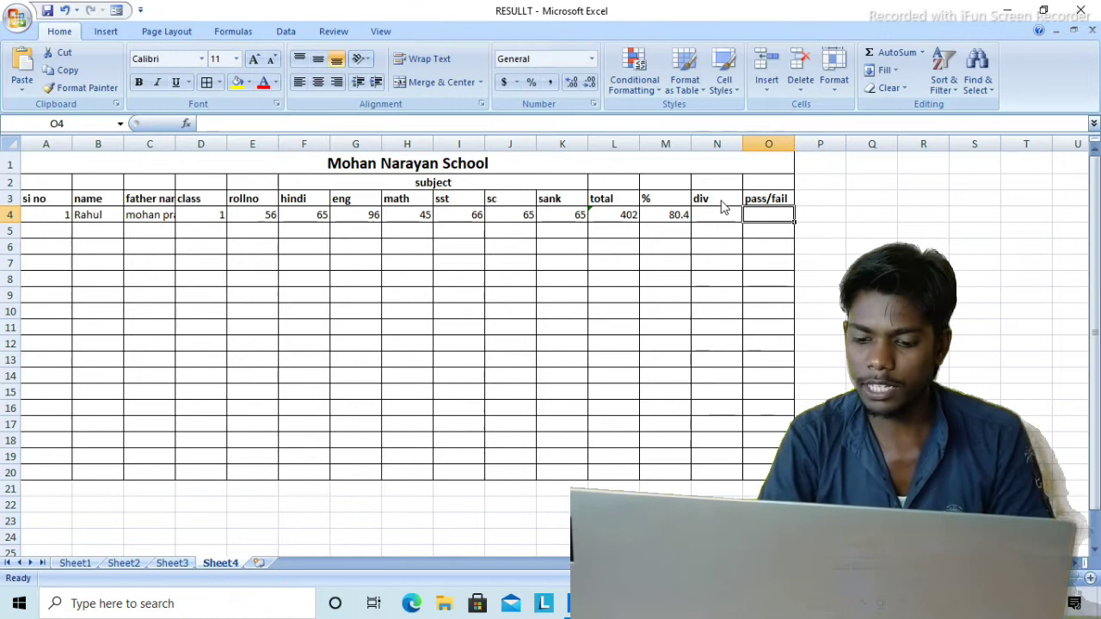
text(=)
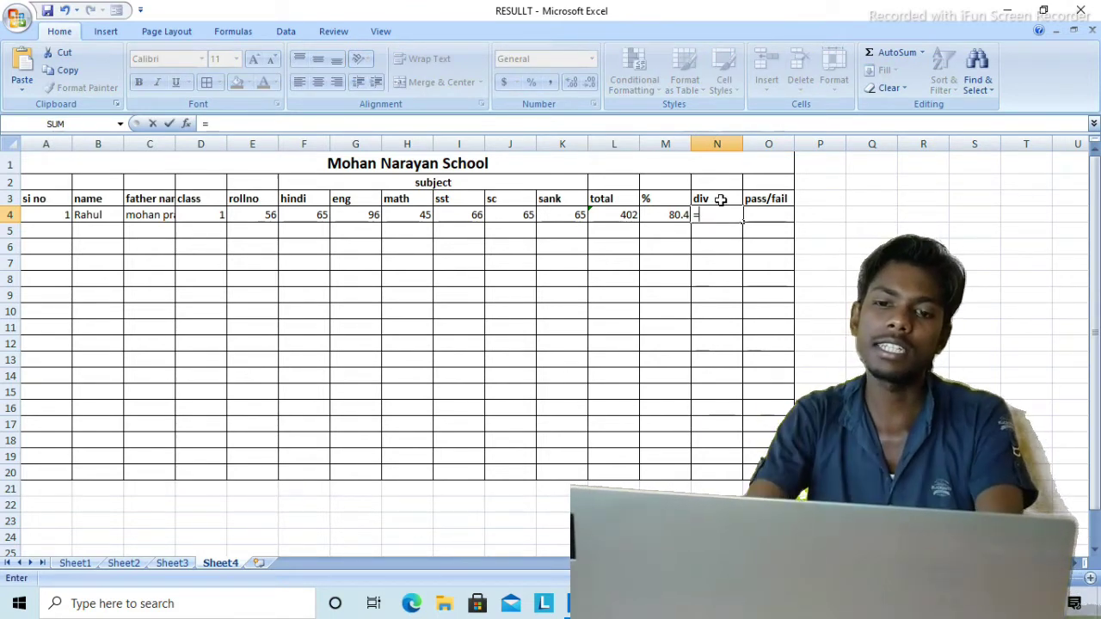
text(if()
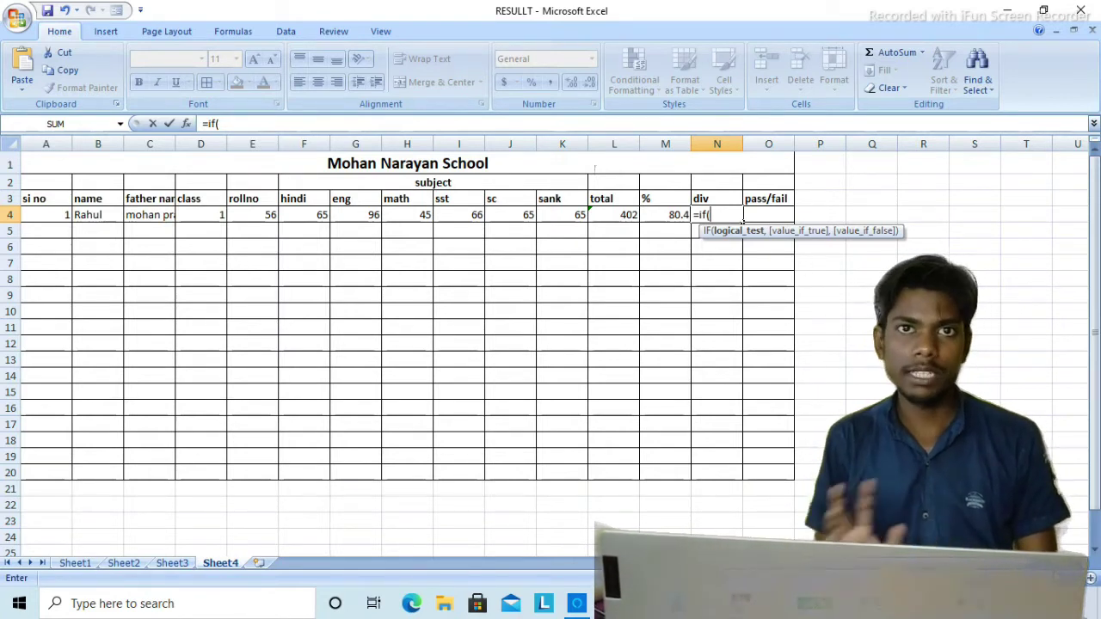
key(Left)
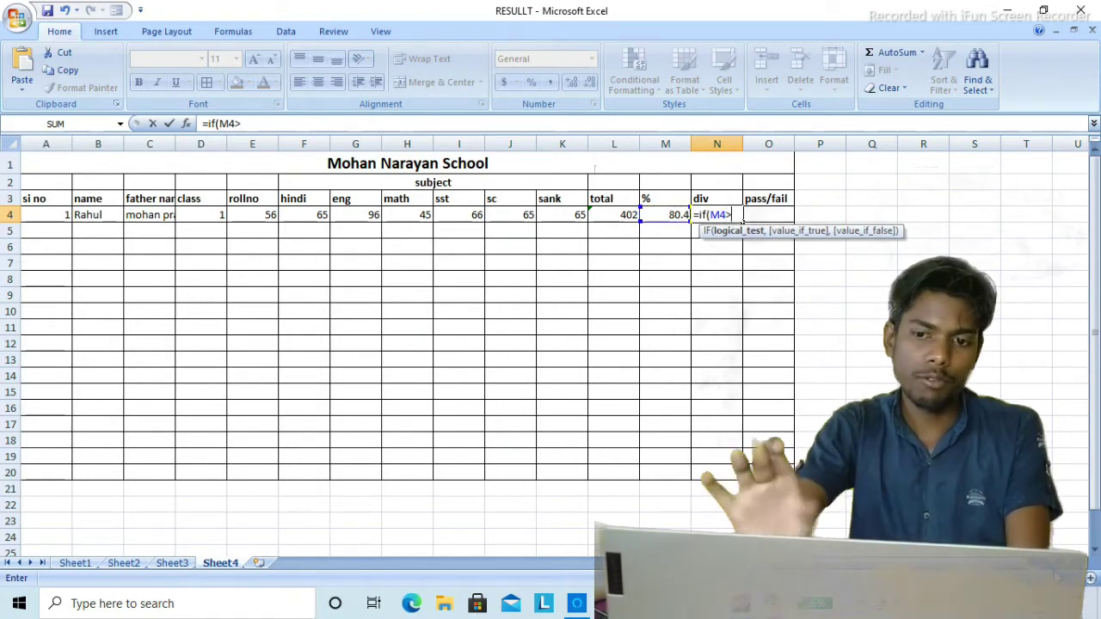
text(60)
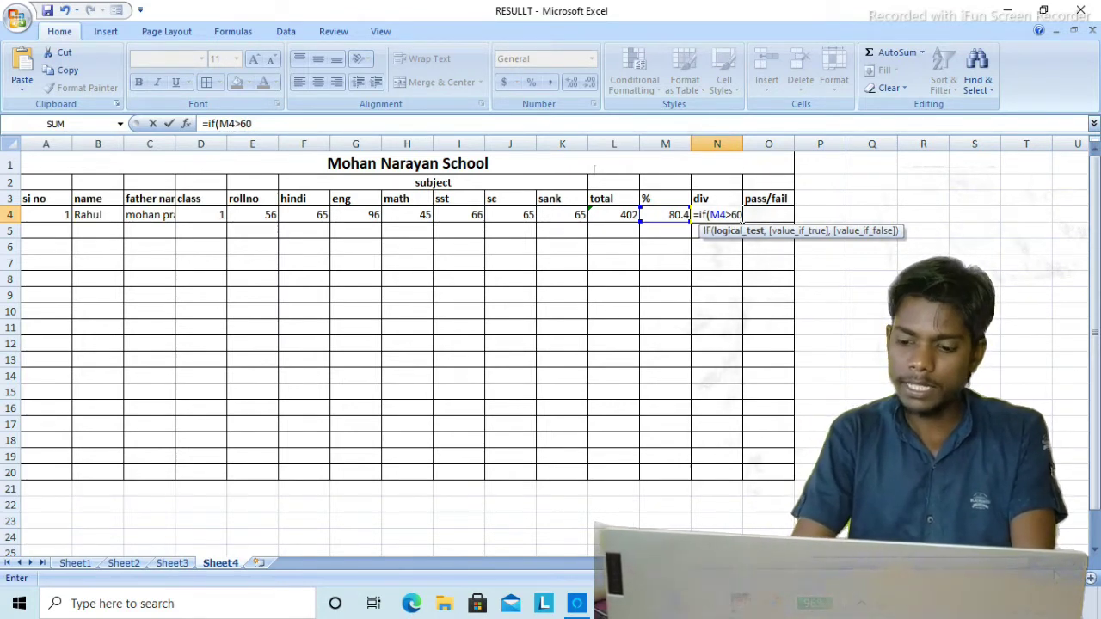
text(,"1st")
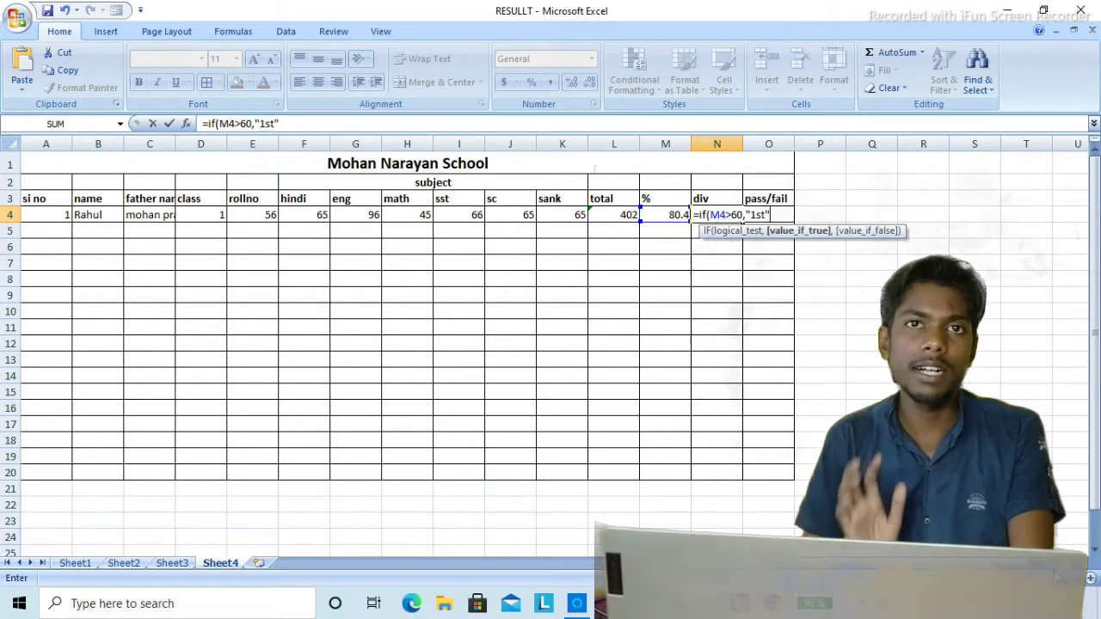
Nest tests M4>45 for "2nd" and M4>30 for "3rd", then close and commit the formula
text(,)
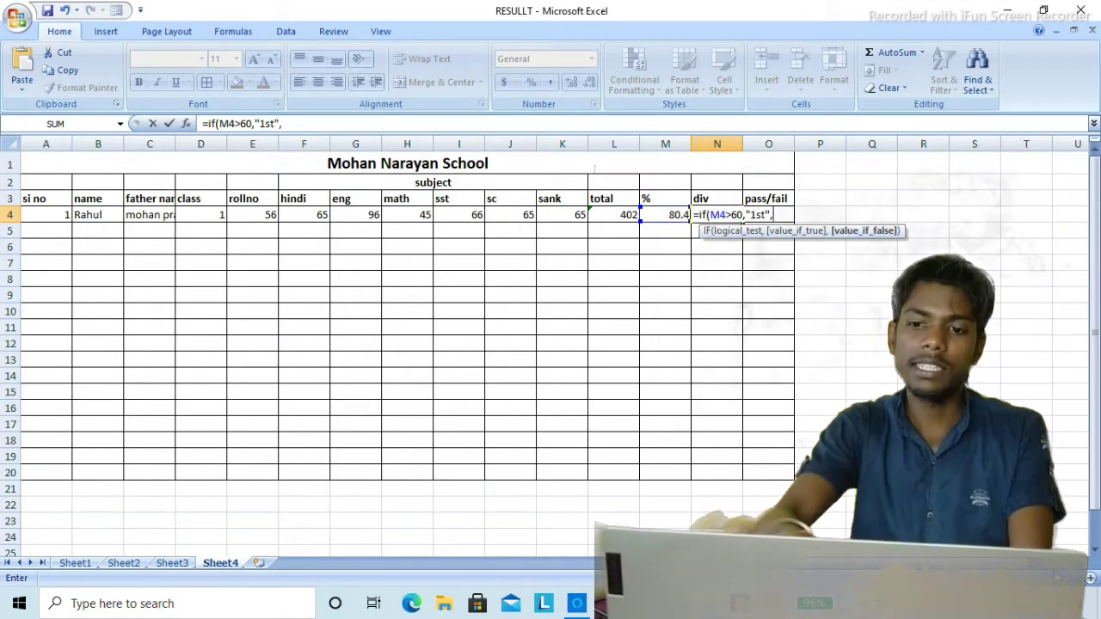
text(if)
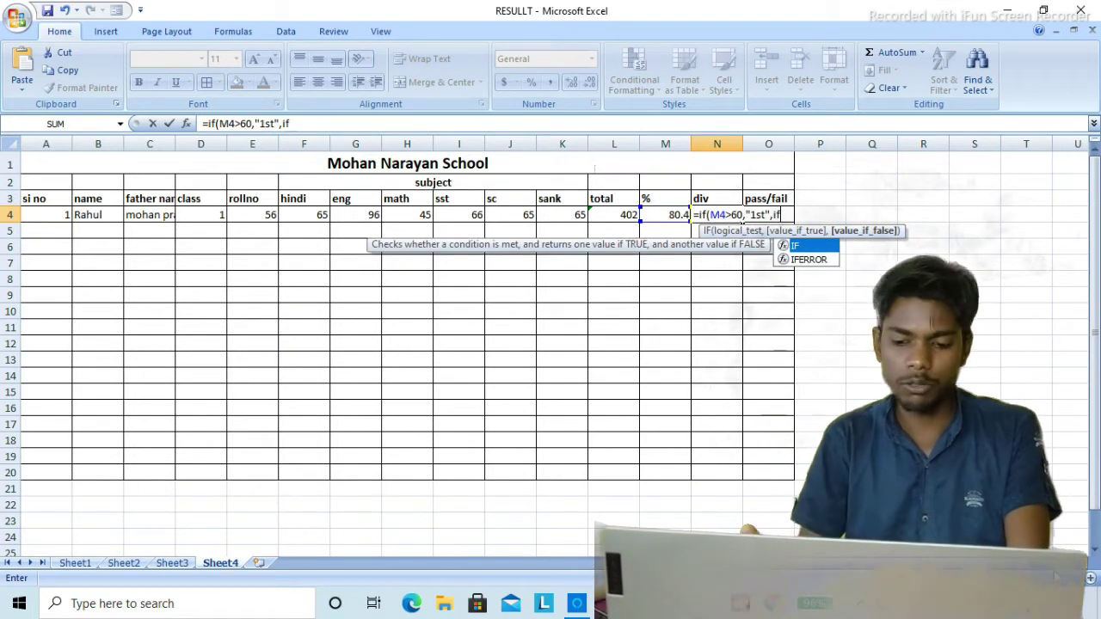
text(()
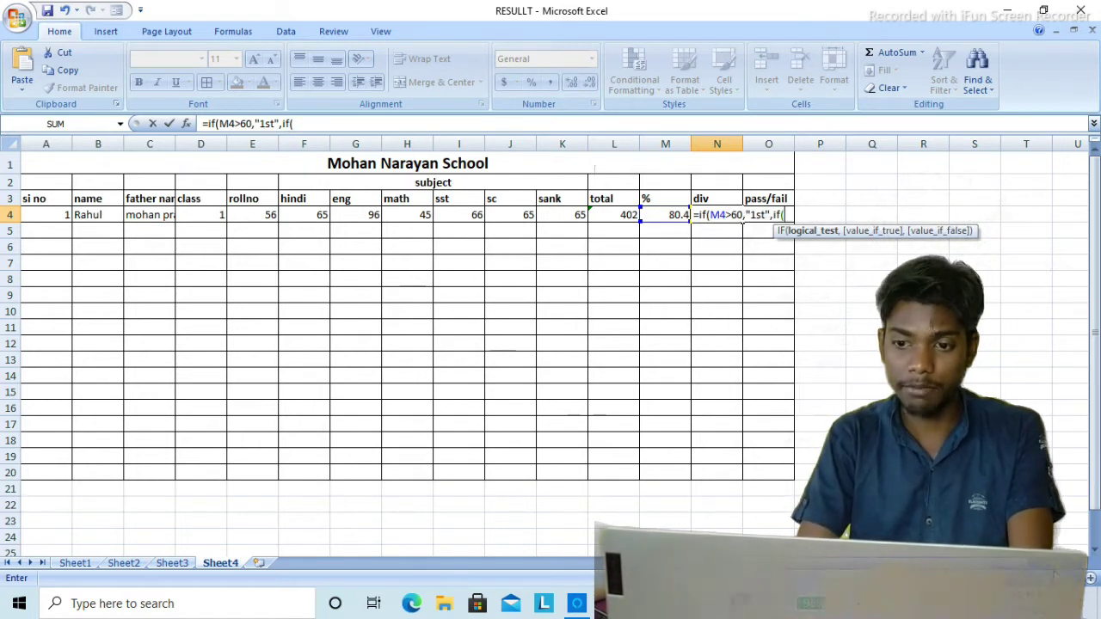
key(Left)
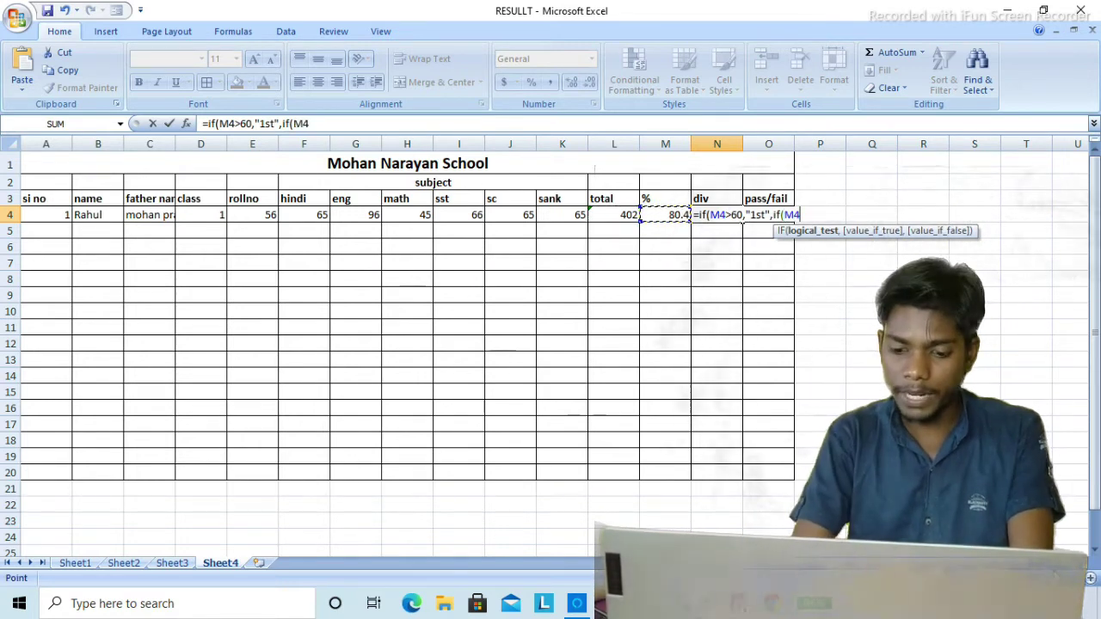
text(>)
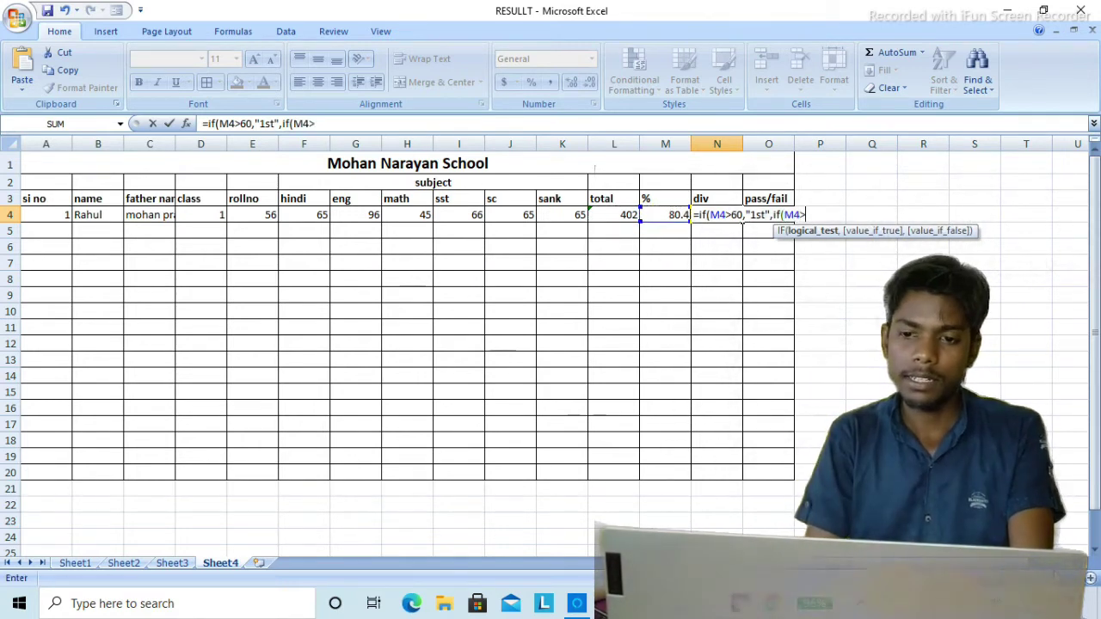
text(45)
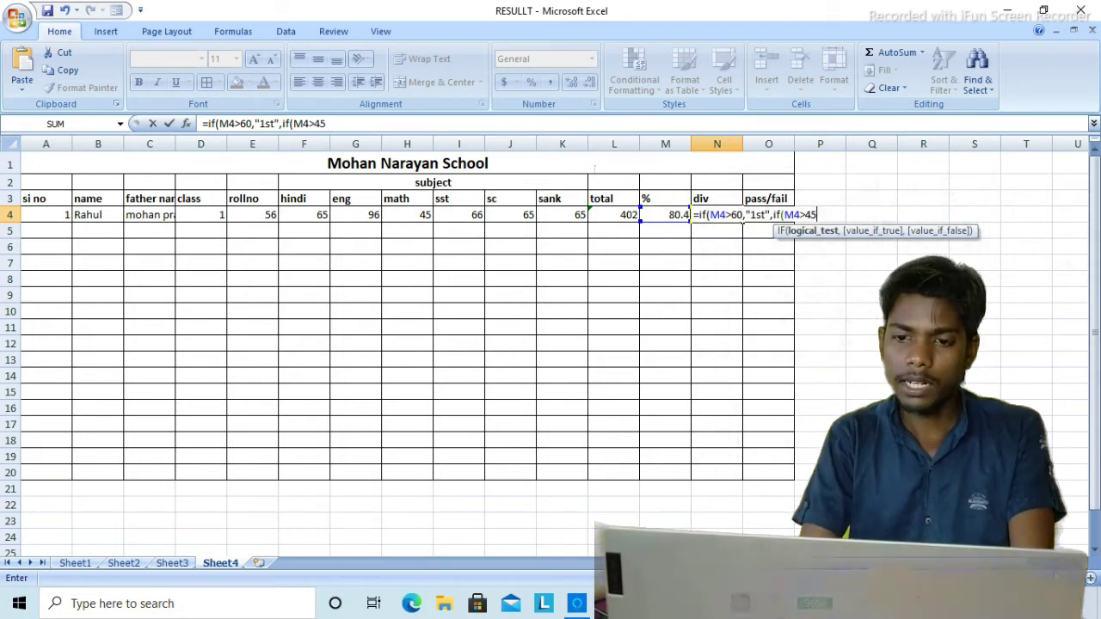
text(,"2nd",)
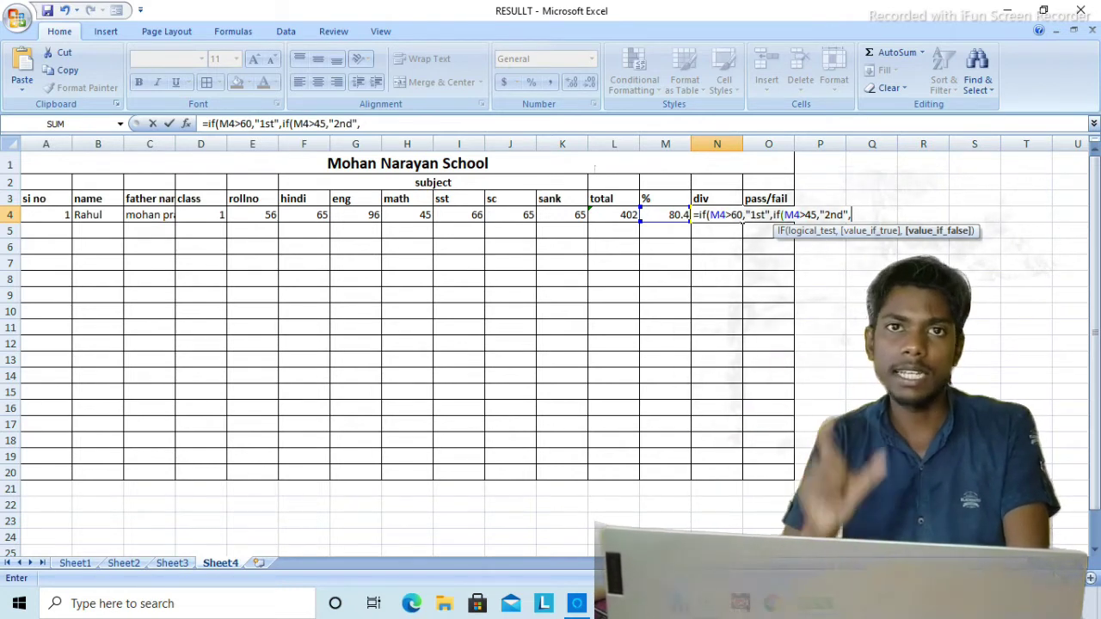
text(if)
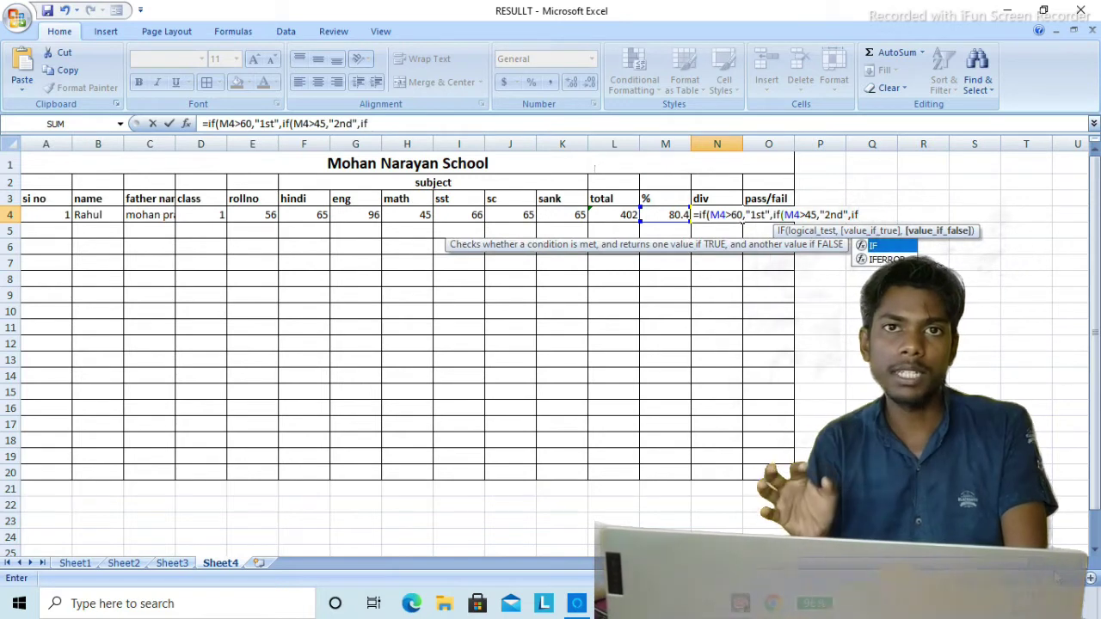
text(()
click(665, 214)
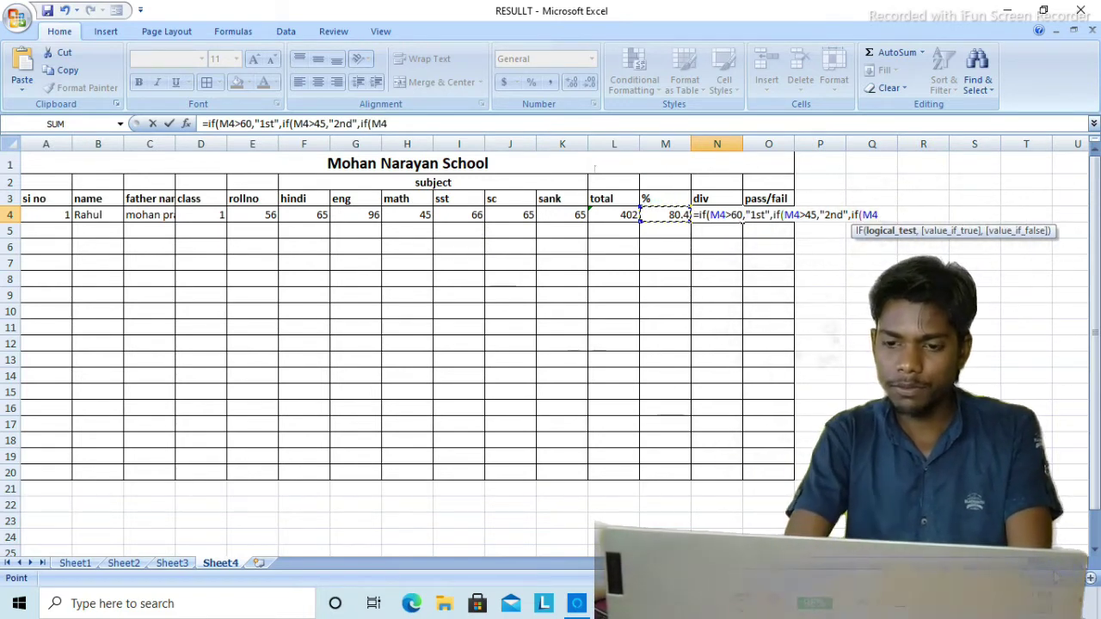
text(>30)
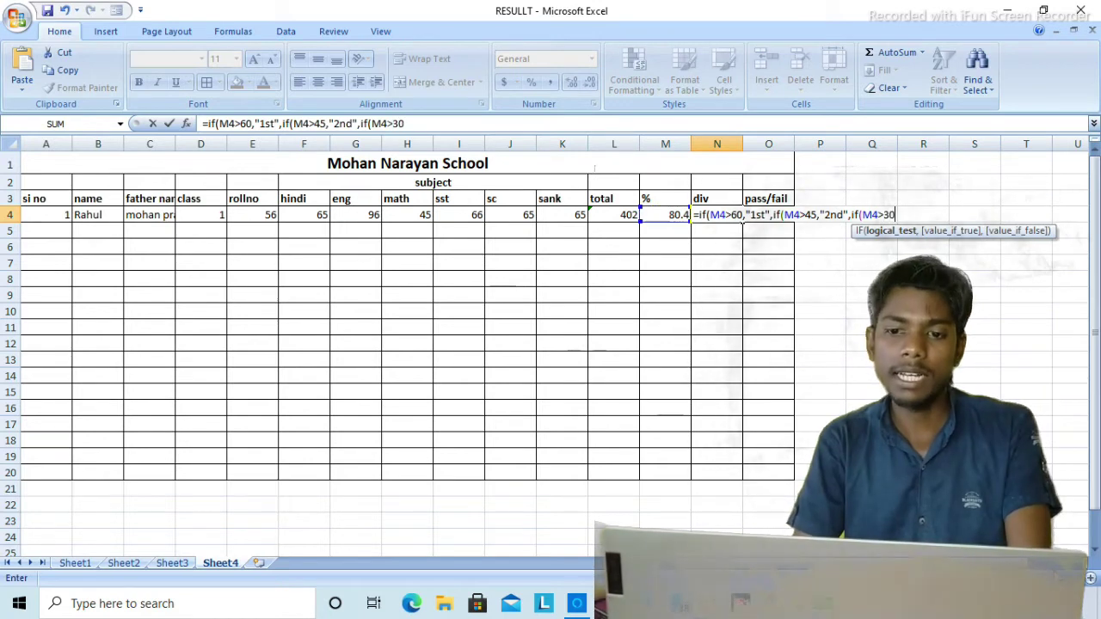
text(,")
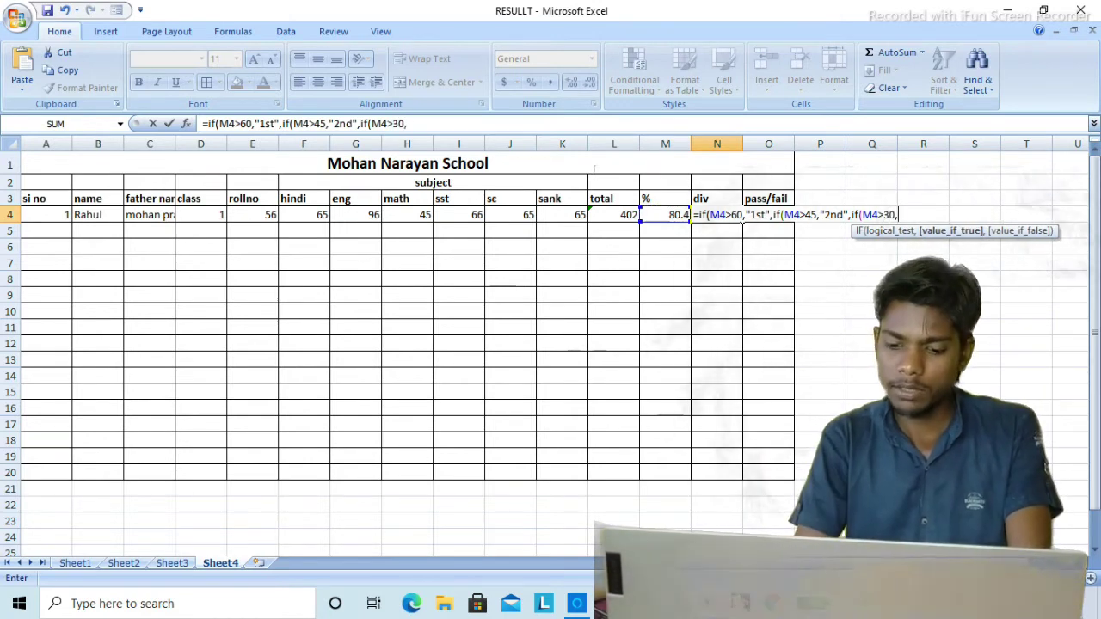
text(3)
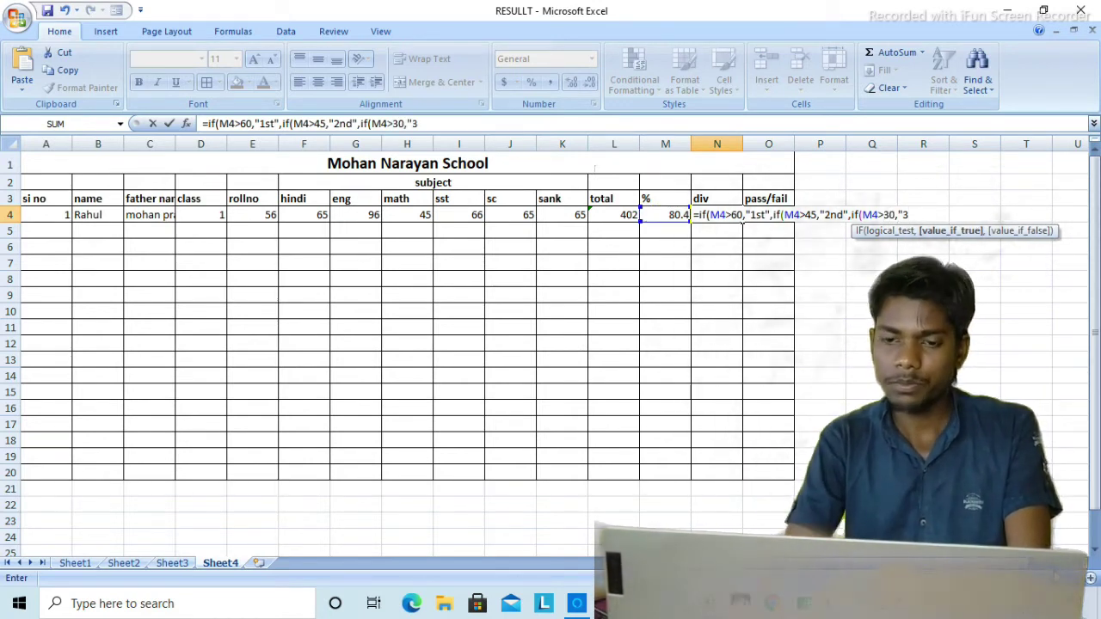
text(rd")
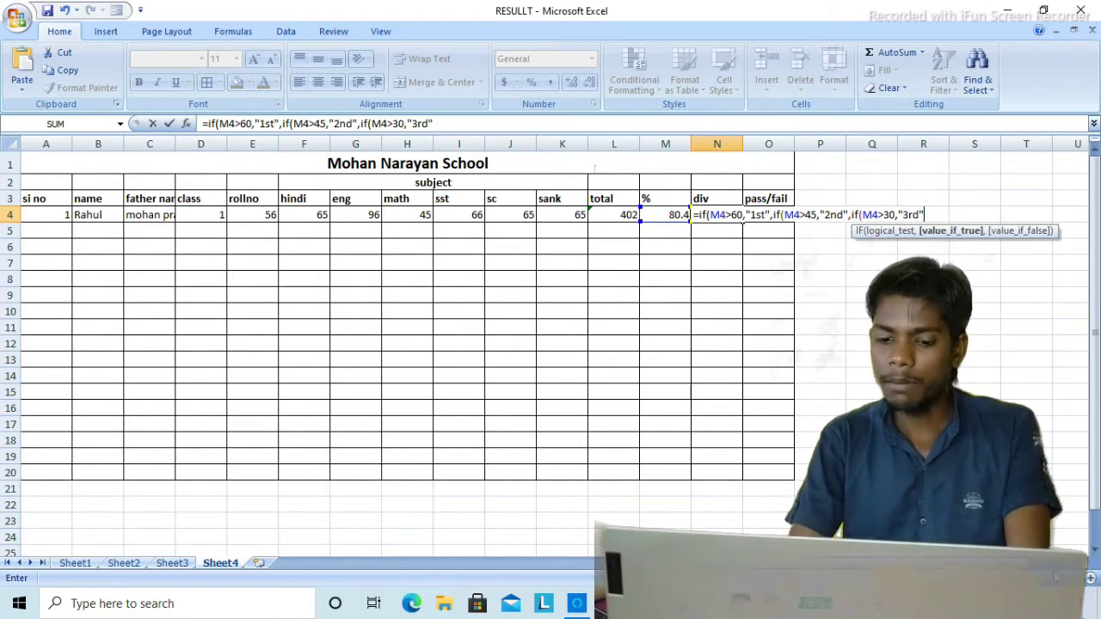
text()))
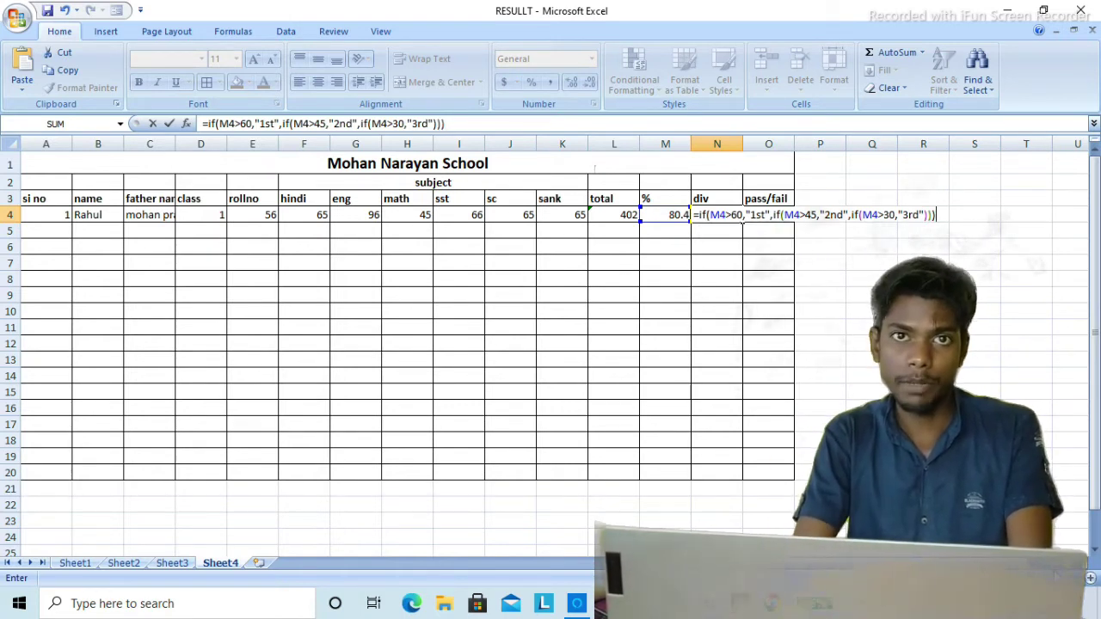
key(ctrl+Return)
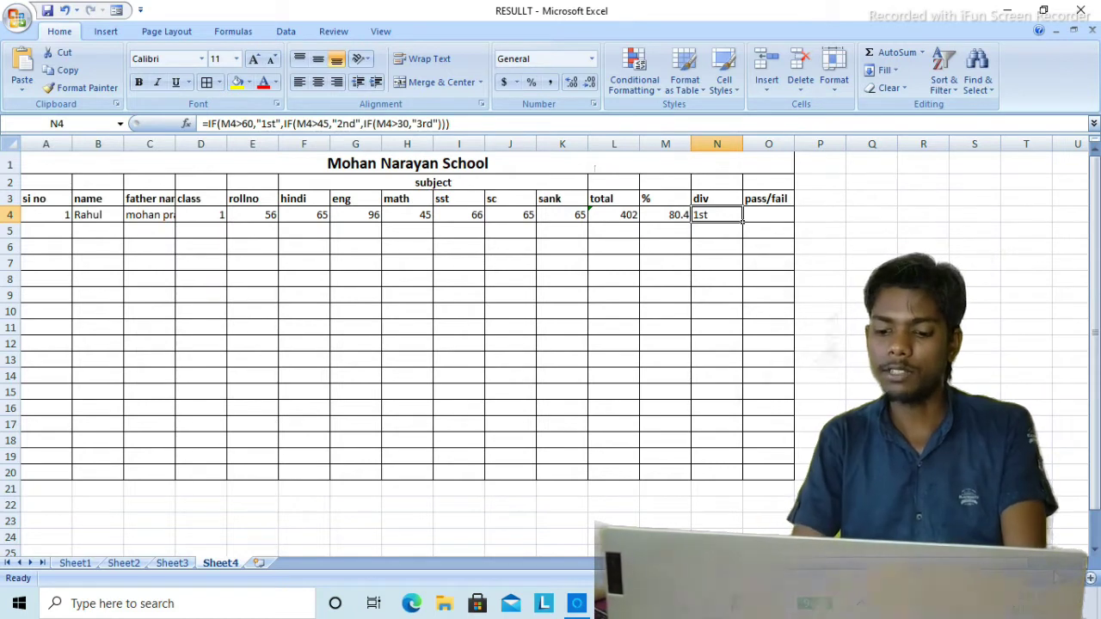
key(Left)
key(Left)
key(Left)
key(Left)
key(Left)
key(Left)
key(Left)
key(Left)
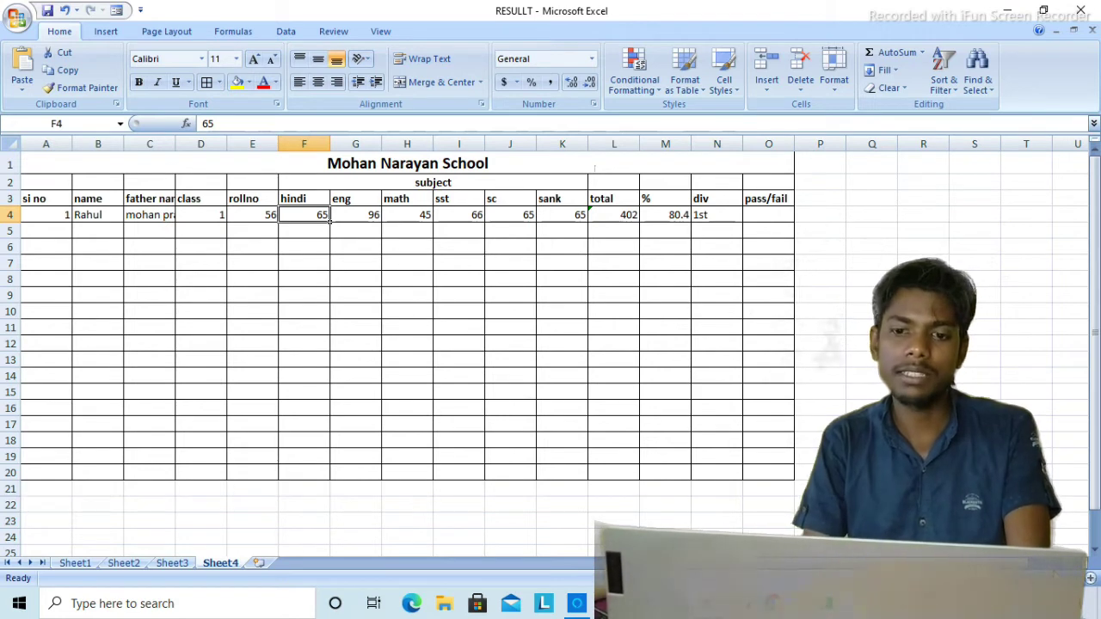
text(30)
key(Tab)
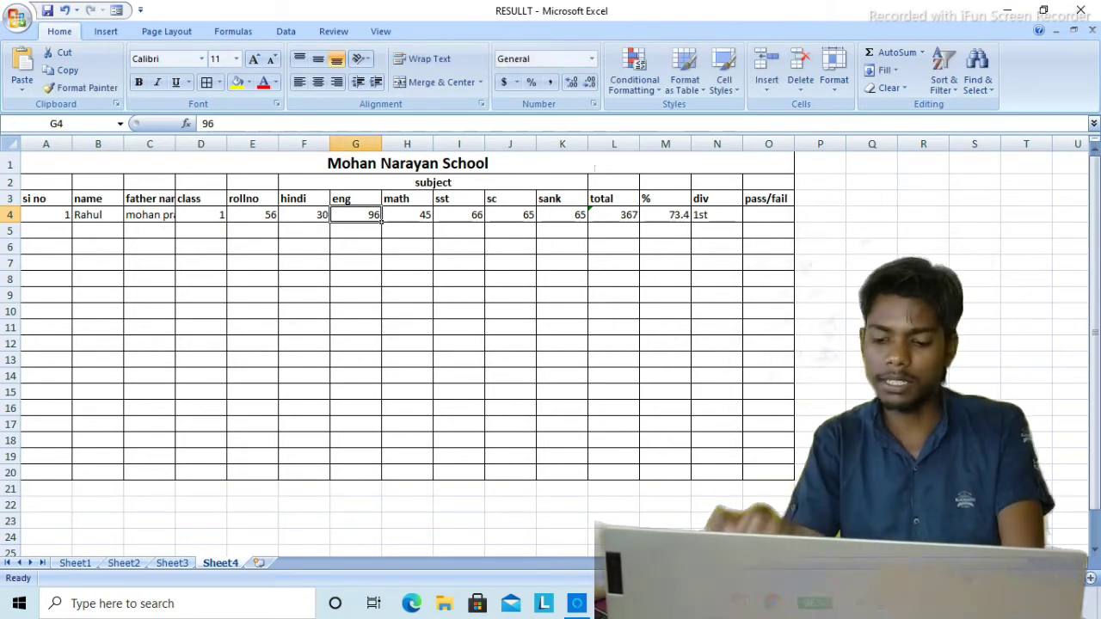
text(30)
key(Tab)
text(30)
key(Tab)
text(3)
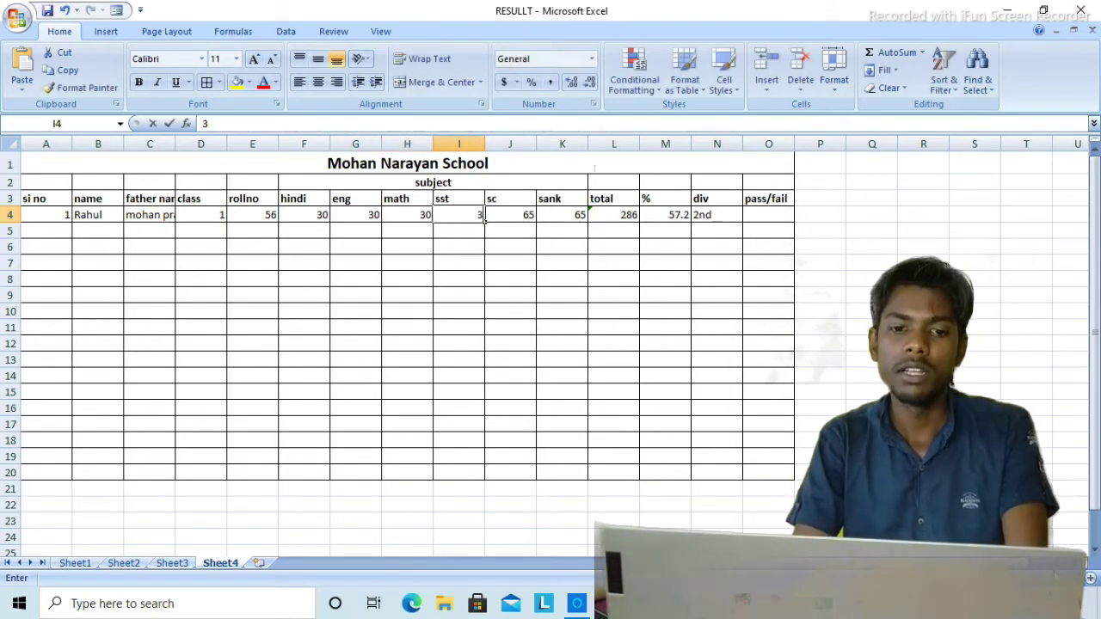
text(0)
key(Tab)
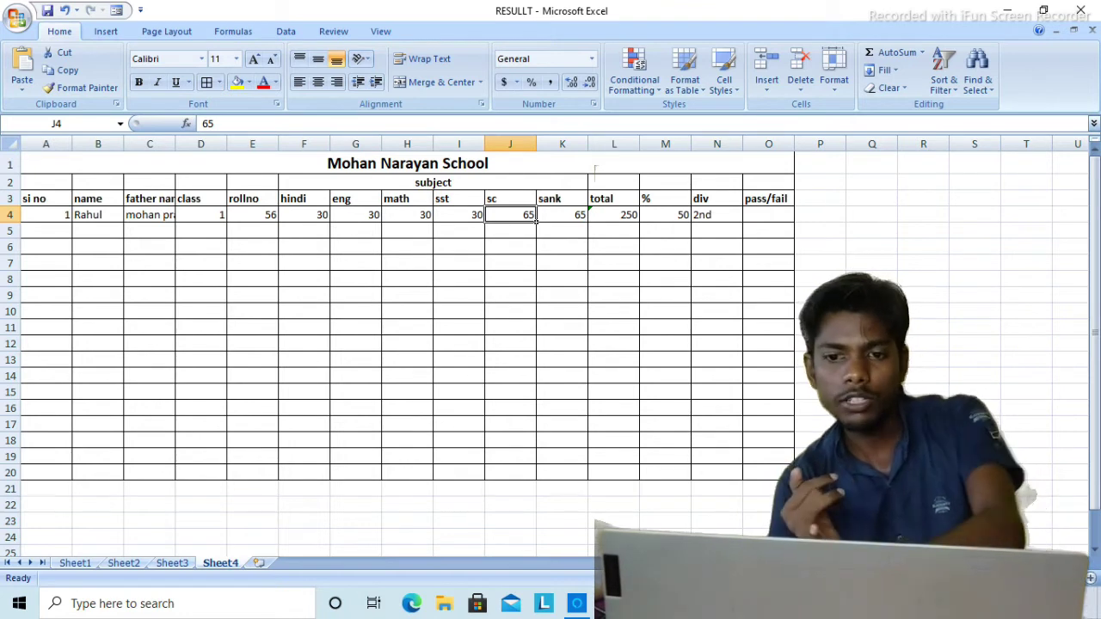
click(677, 214)
click(701, 214)
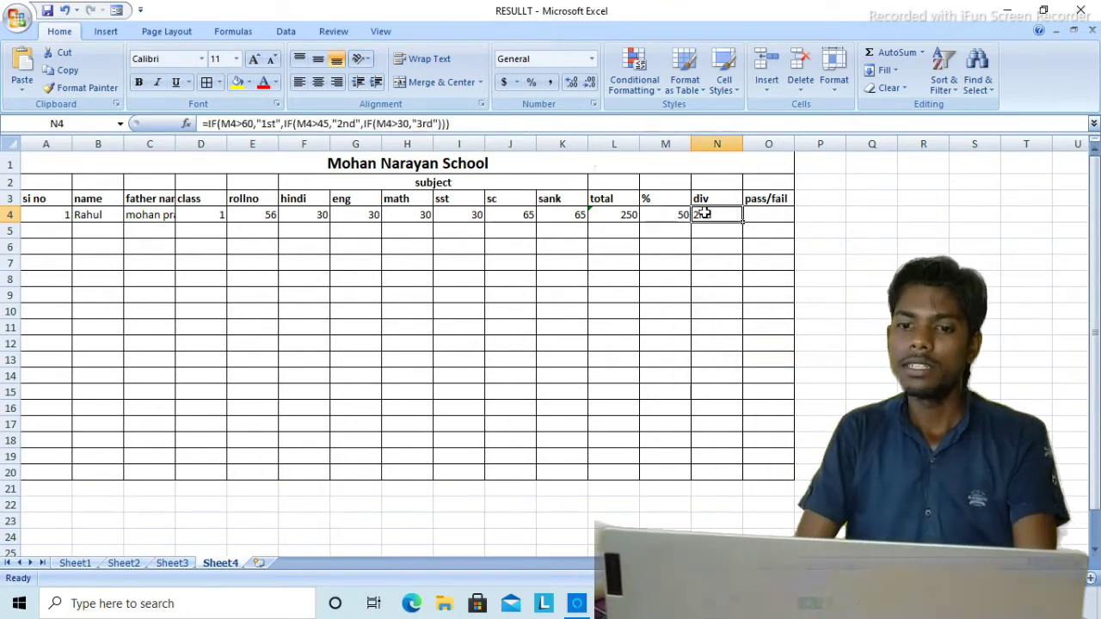
click(658, 227)
click(607, 213)
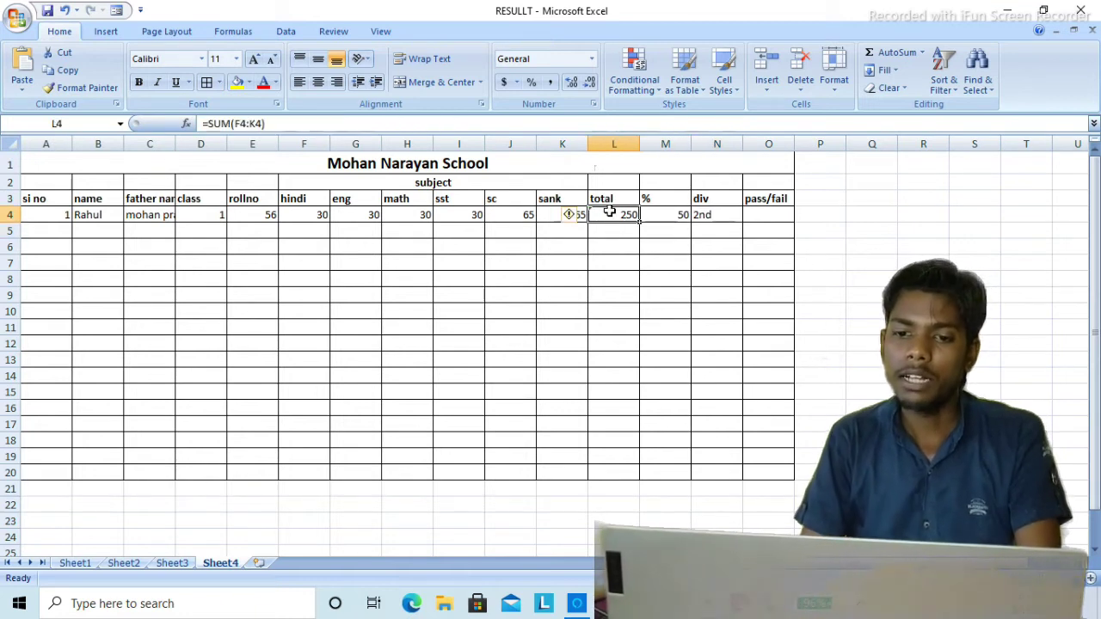
click(370, 216)
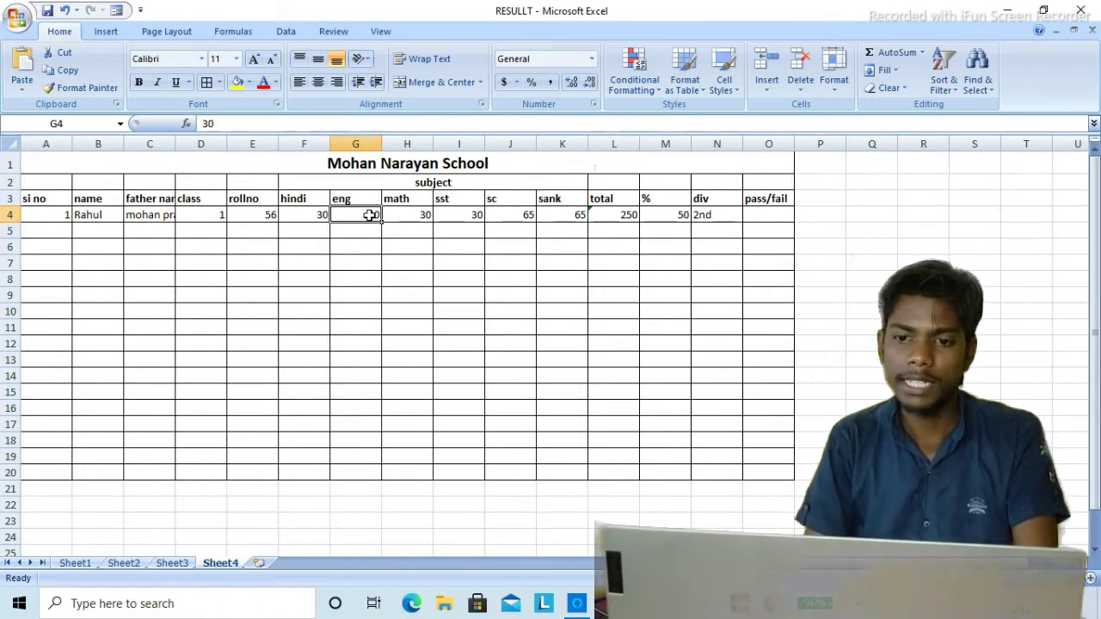
key(Right)
key(Right)
key(Left)
key(Left)
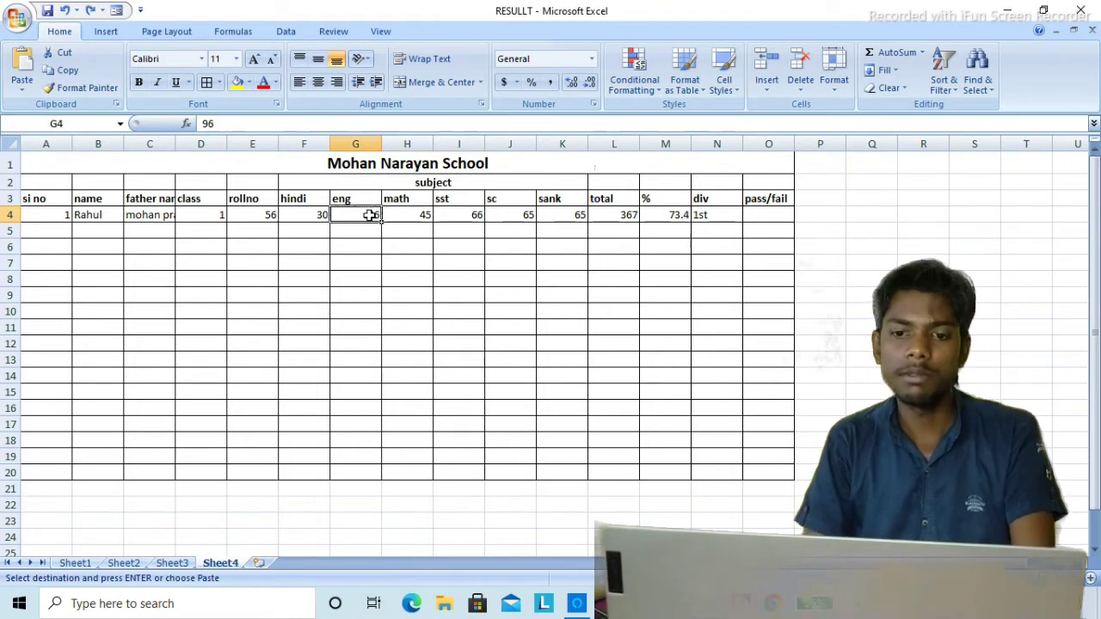
key(Left)
click(768, 212)
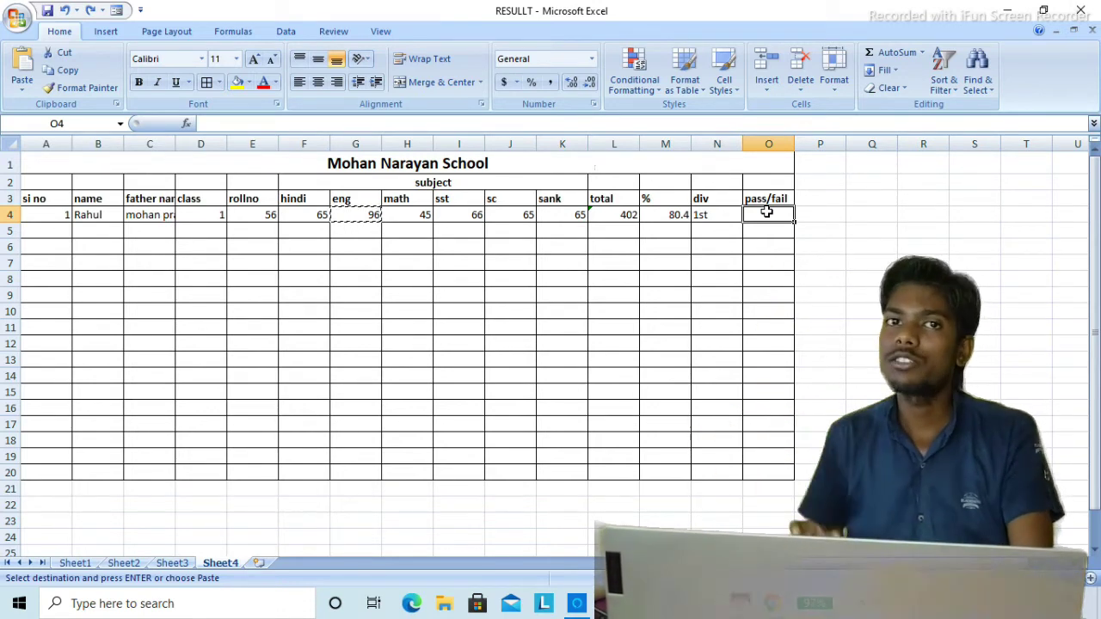
Start O4's pass/fail formula with IF tests for F4 and G4 below 30
text(=)
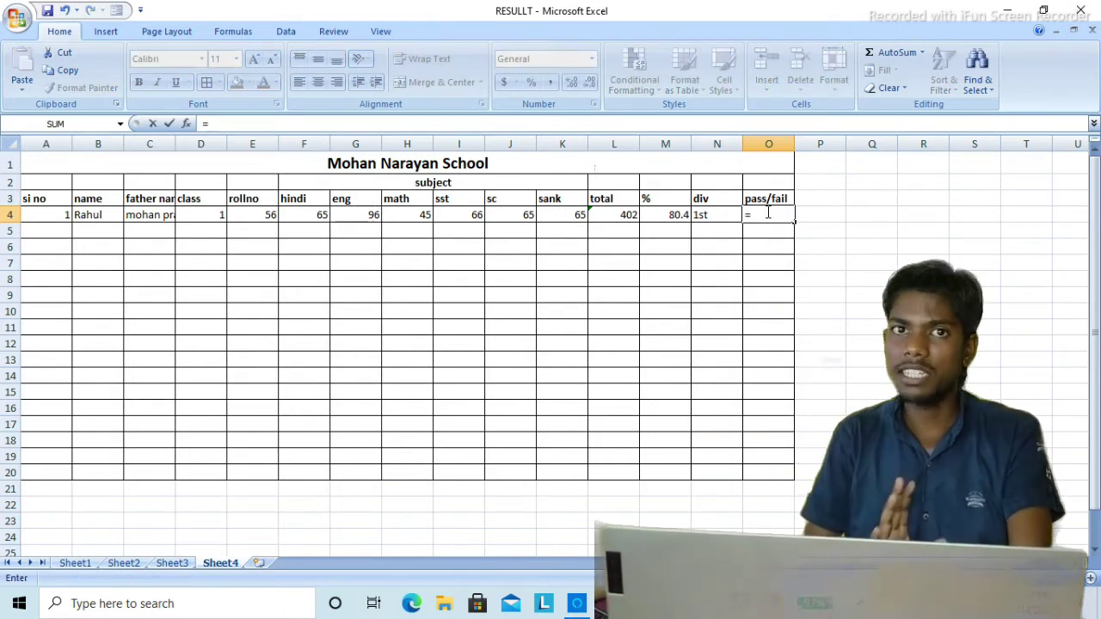
text(if()
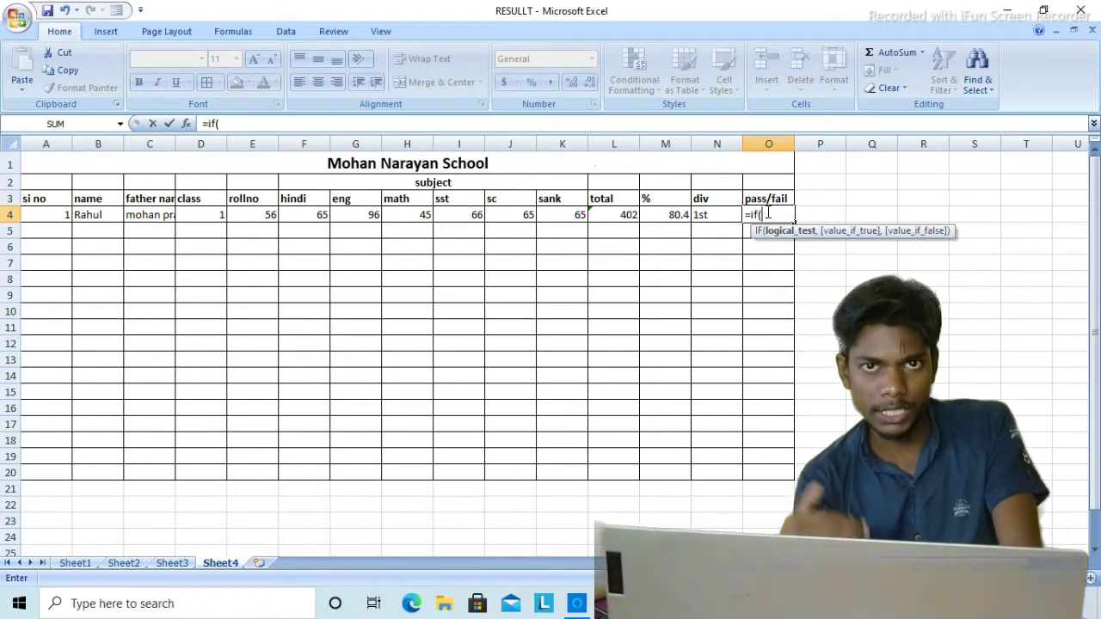
key(Left)
key(Left)
key(Left)
key(Left)
key(Left)
key(Left)
key(Left)
key(Left)
key(Left)
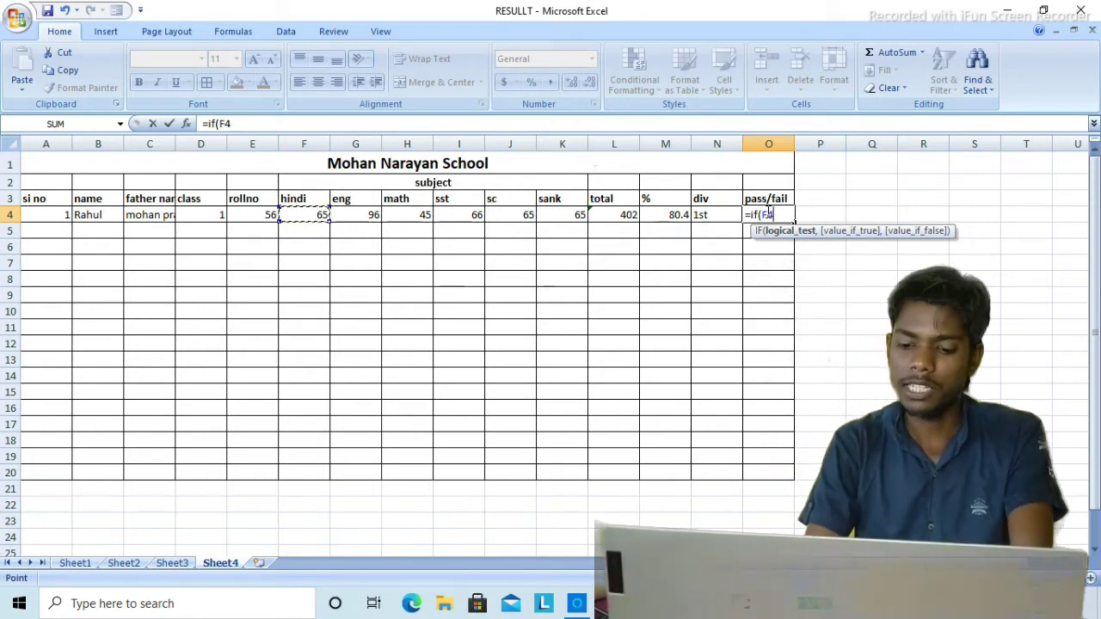
text(,)
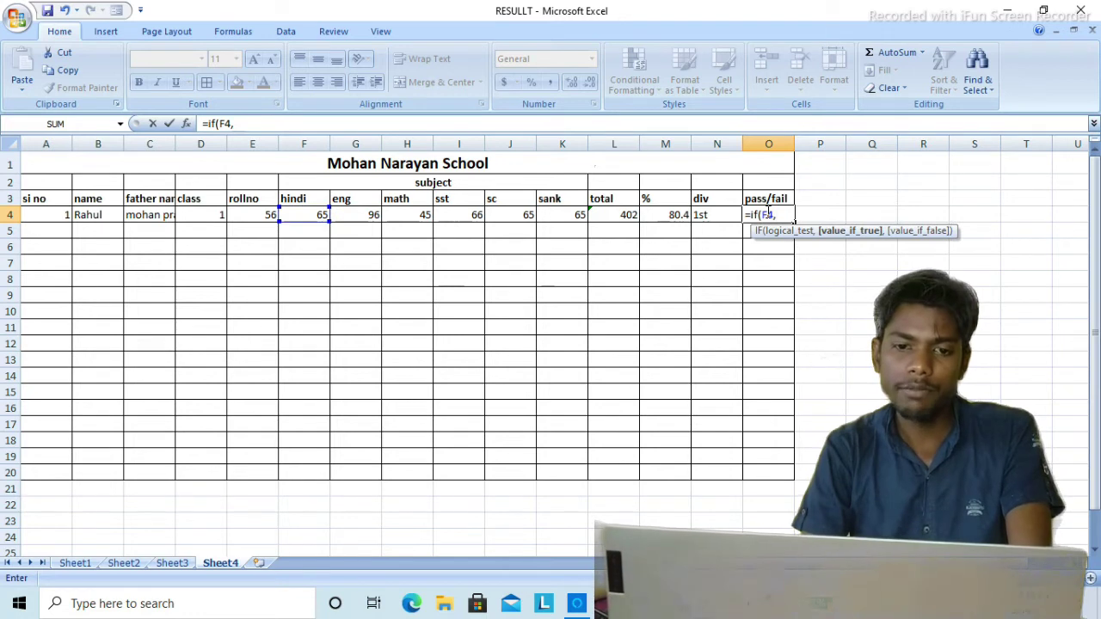
key(BackSpace)
text(<30)
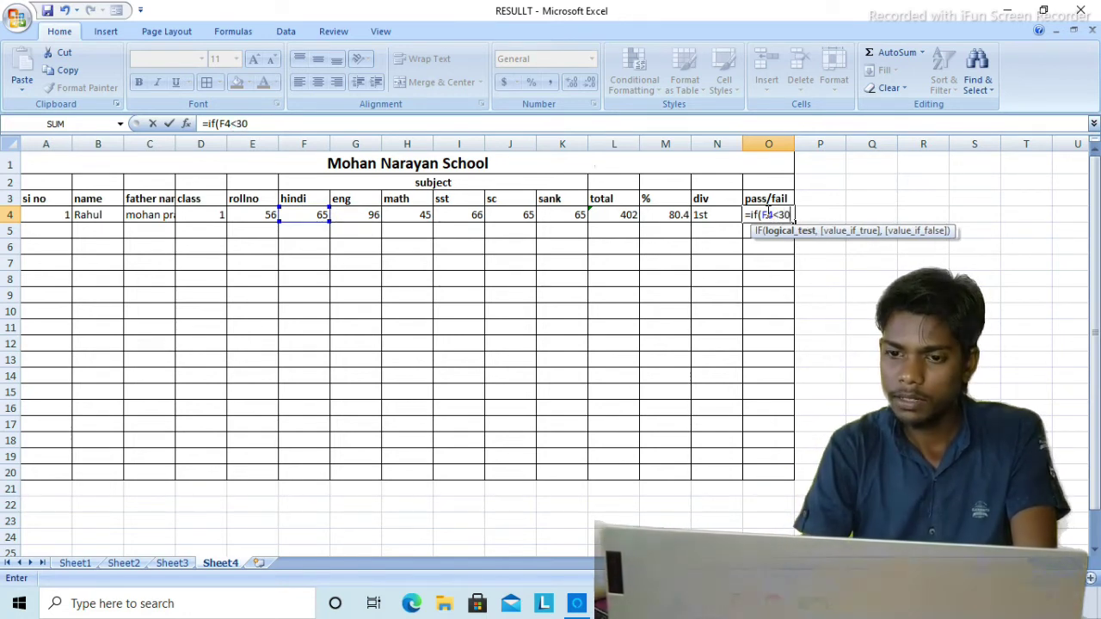
text(,"fail)
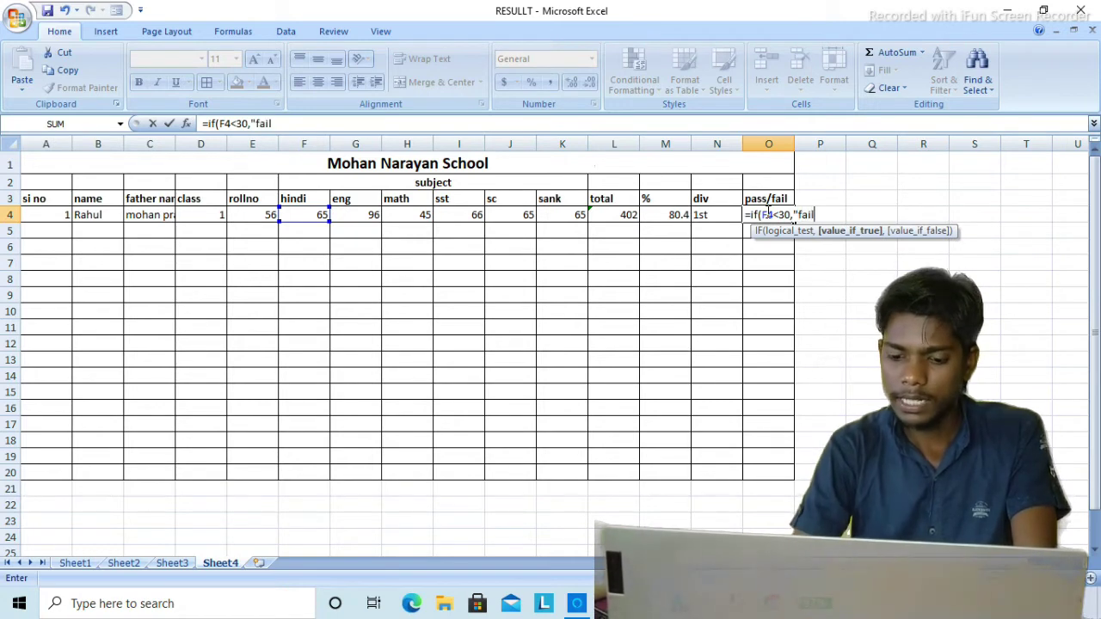
text(",)
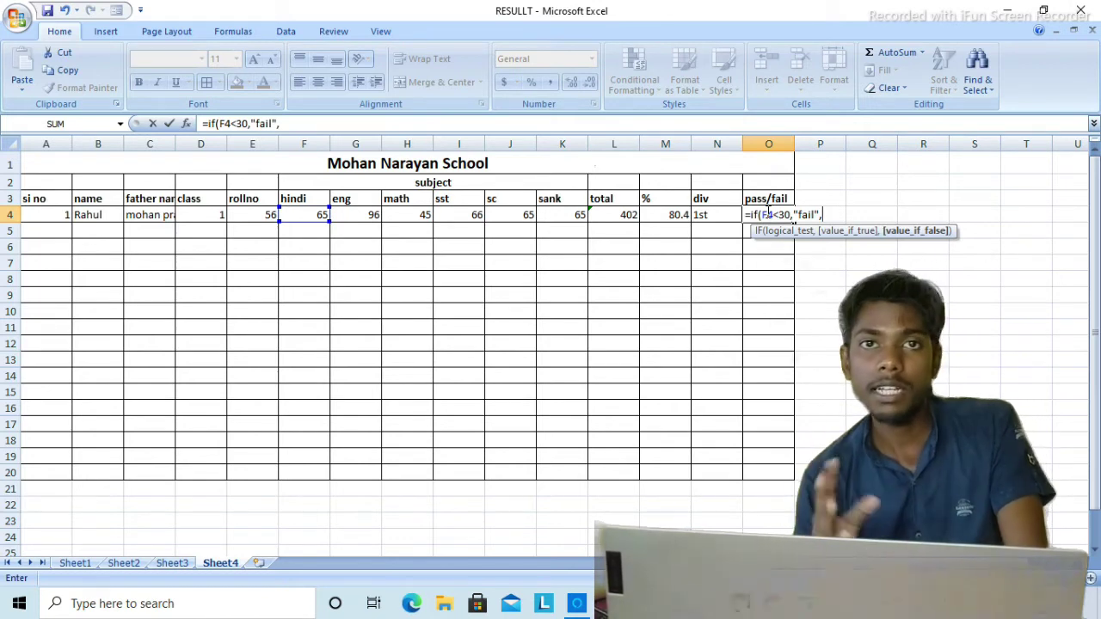
text(if()
key(Left)
key(Left)
key(Left)
key(Left)
key(Left)
text(,"30)
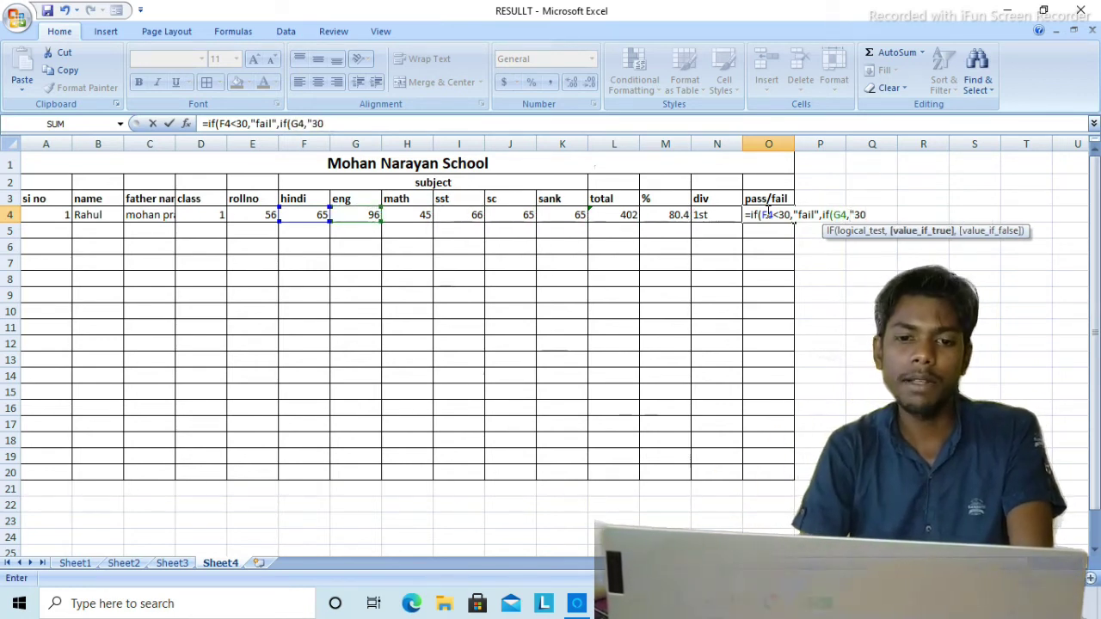
key(BackSpace)
key(BackSpace)
text(<30,)
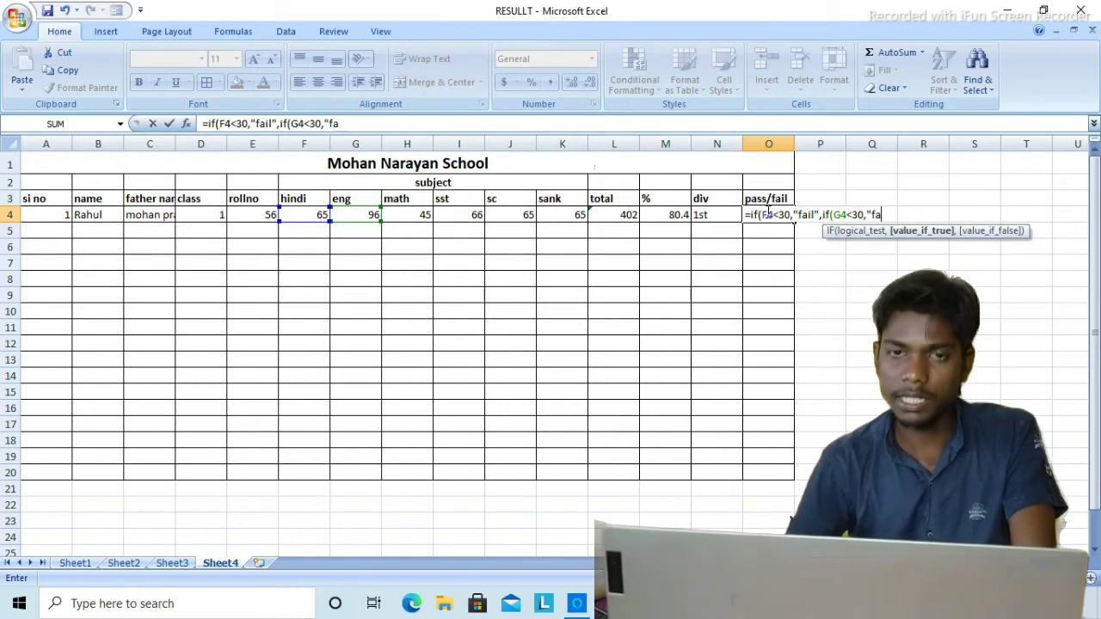
Add nested "fail" conditions for H4<30 and I4<30
text(",)
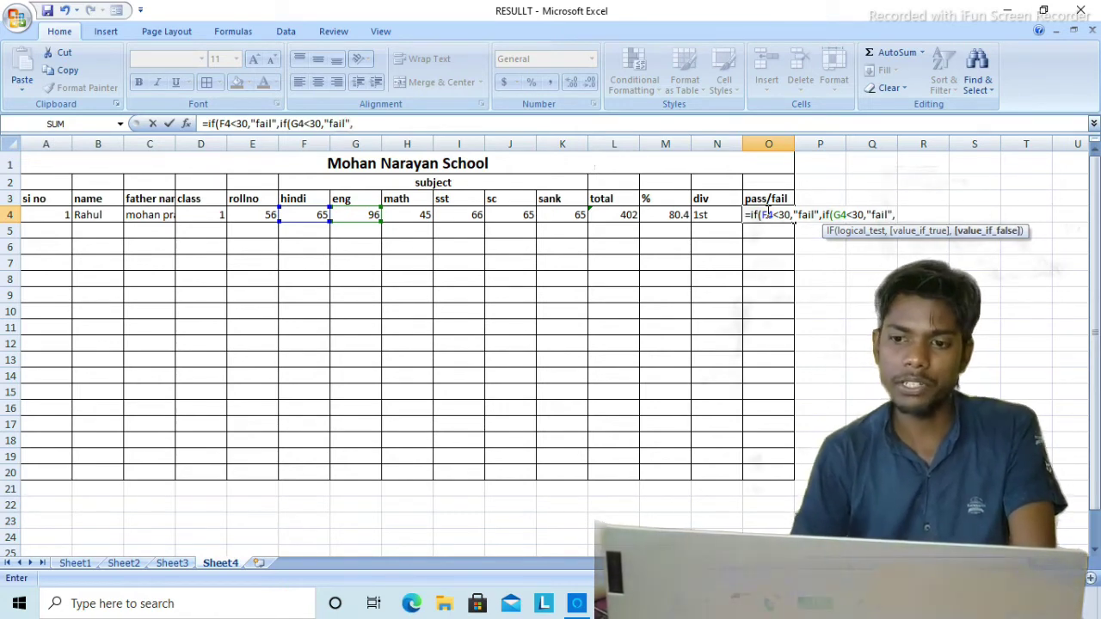
text(if()
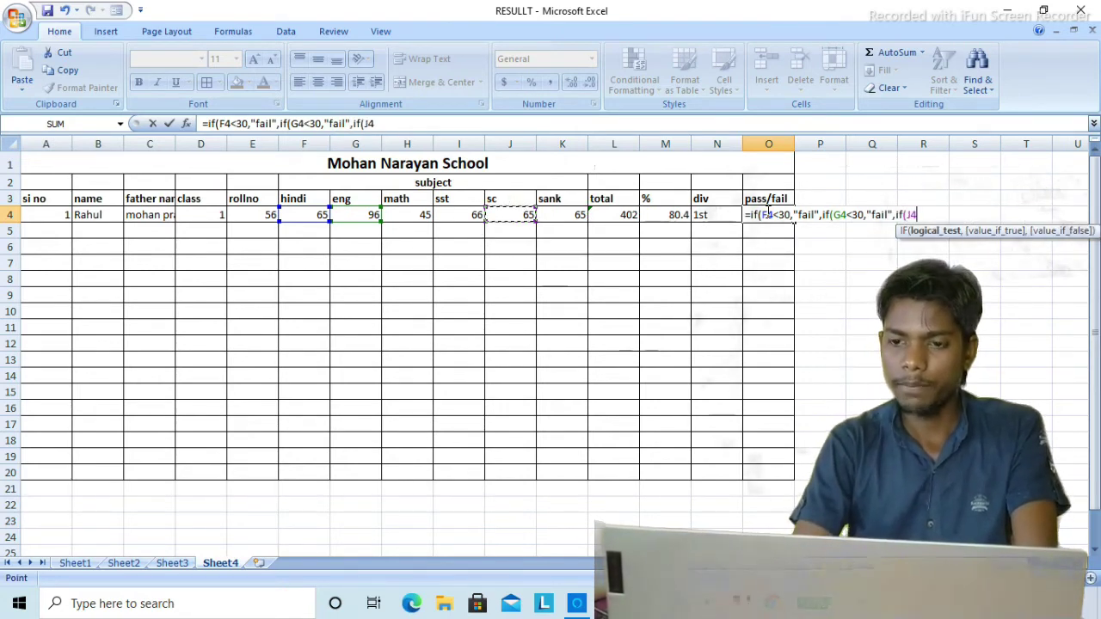
text(H4,)
key(BackSpace)
text(<30,"fail)
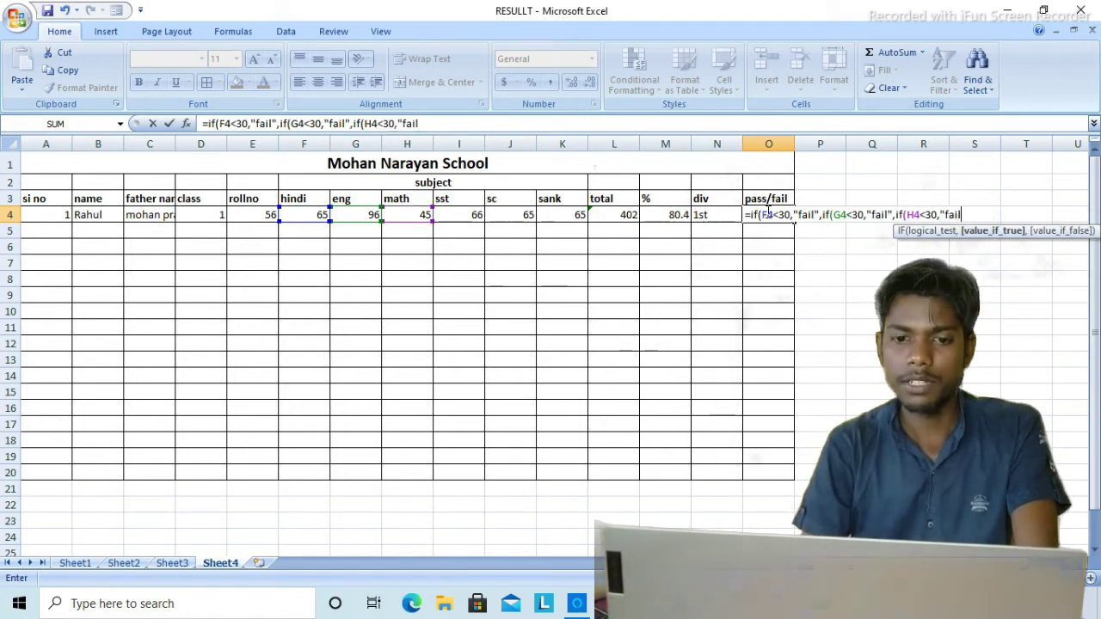
text(",if()
key(Left)
key(Left)
key(Left)
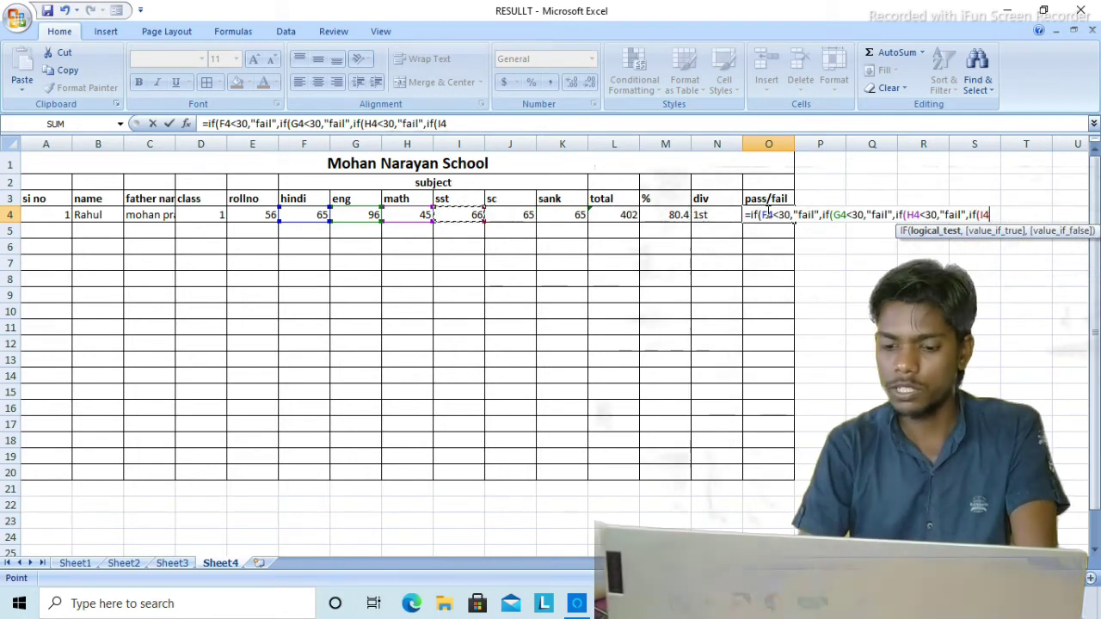
key(Left)
key(Left)
key(Left)
text(<)
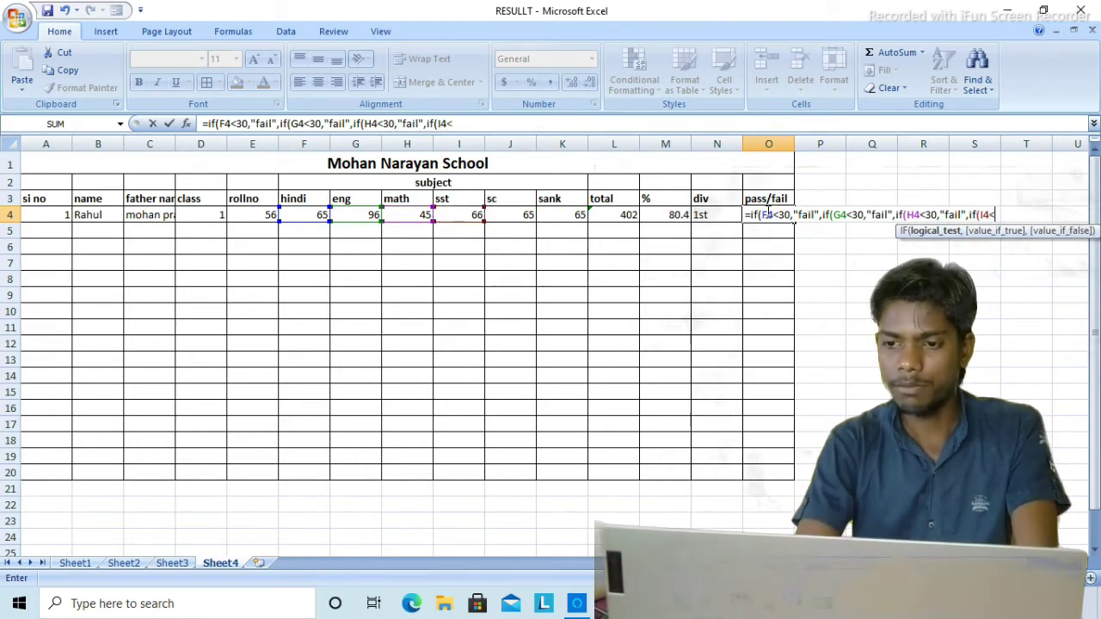
text(30,"fail",if)
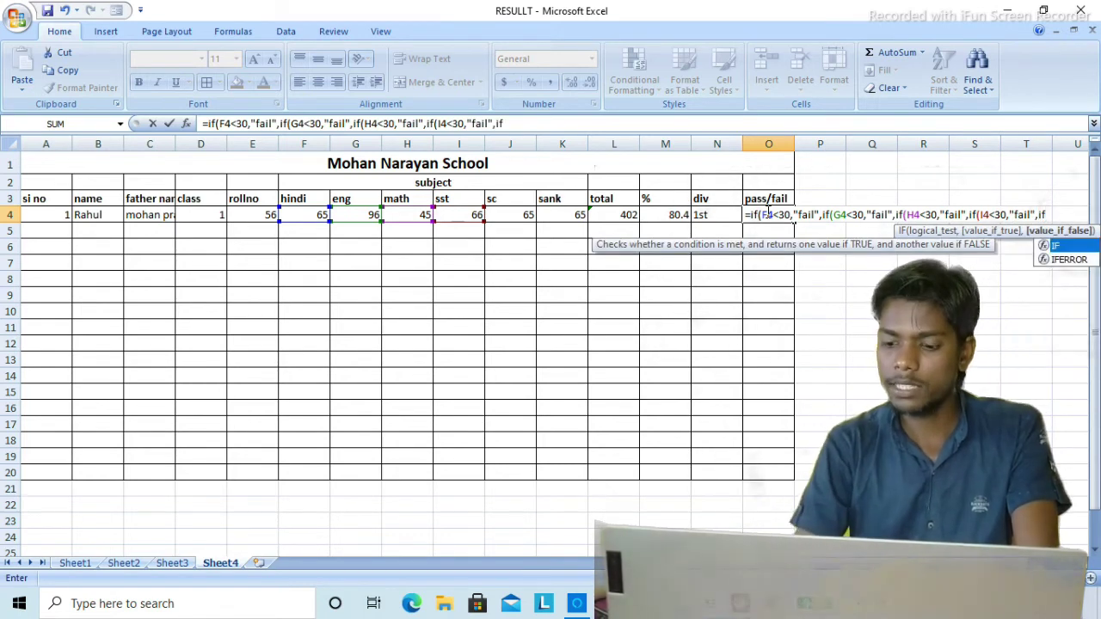
text(()
Add J4<30 and K4<30 fail tests with "pass" as the final result, and enter the formula
key(Left)
key(Left)
key(Left)
text(,)
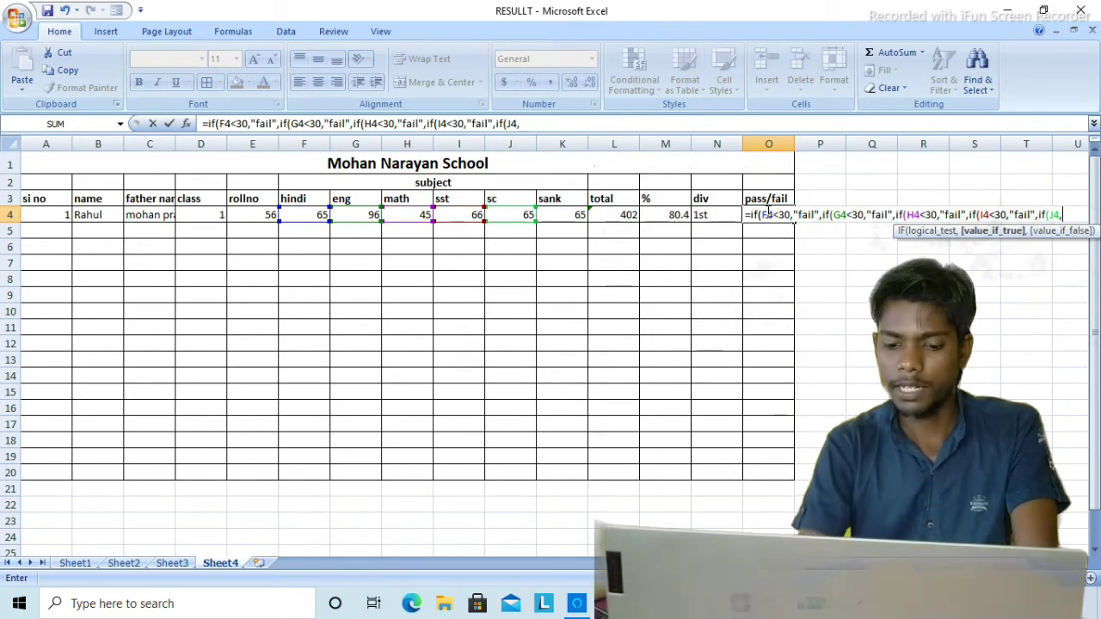
key(BackSpace)
text(<30,"fail,)
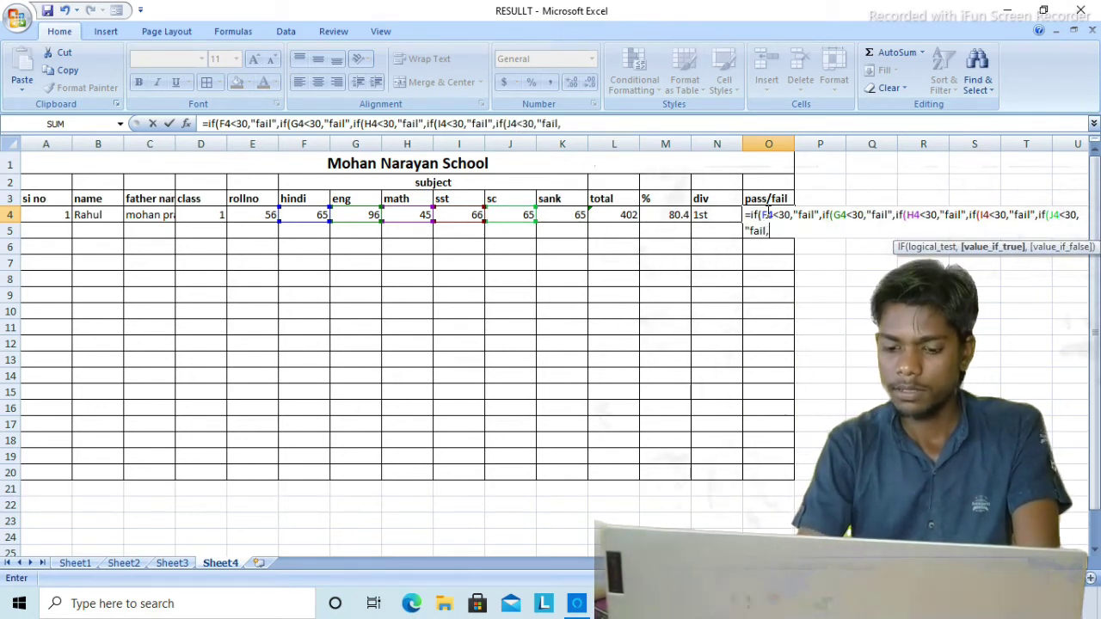
key(BackSpace)
text(")
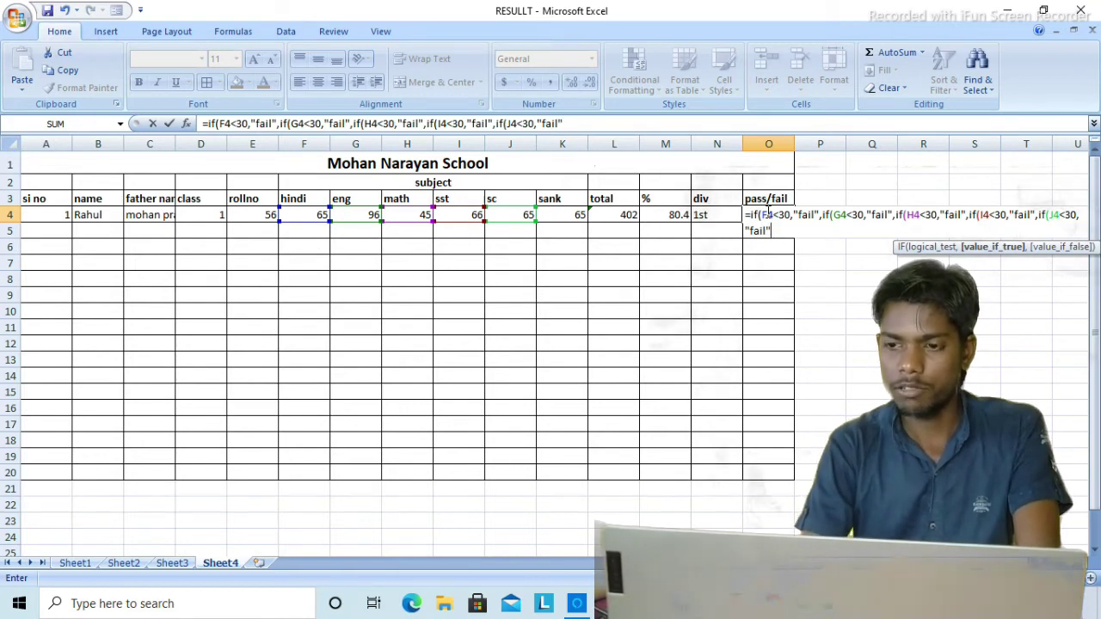
text(,)
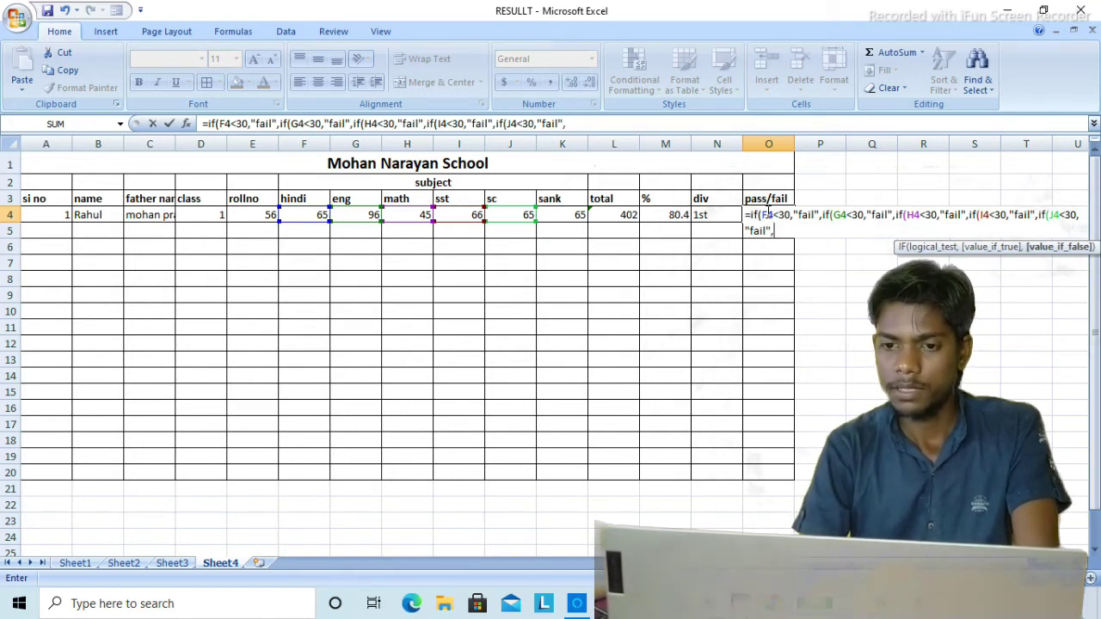
text(if)
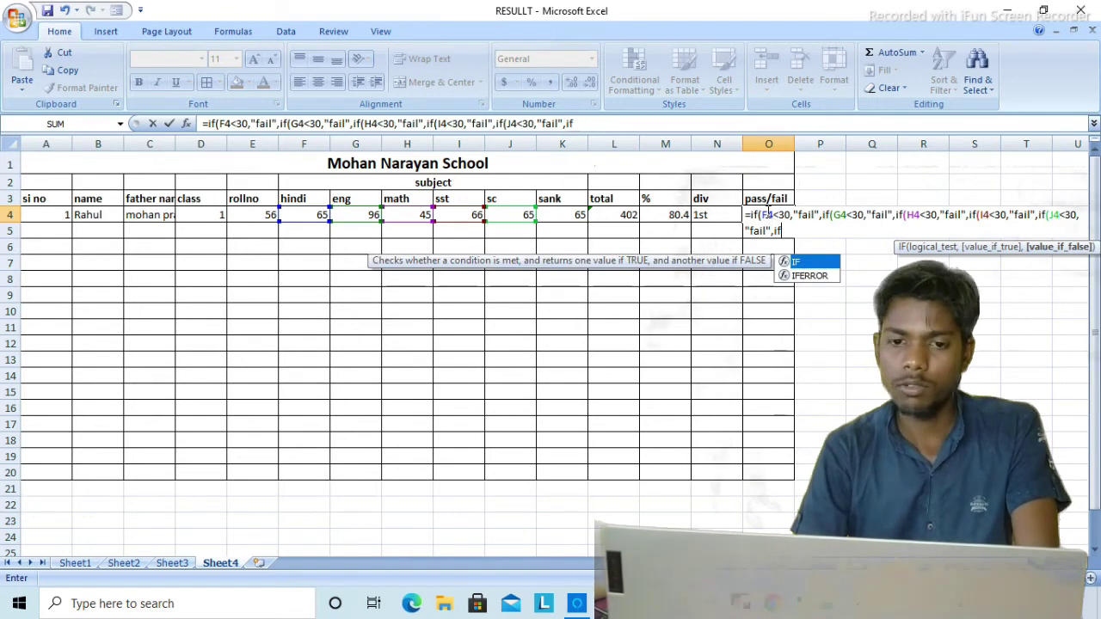
text(()
text(K4)
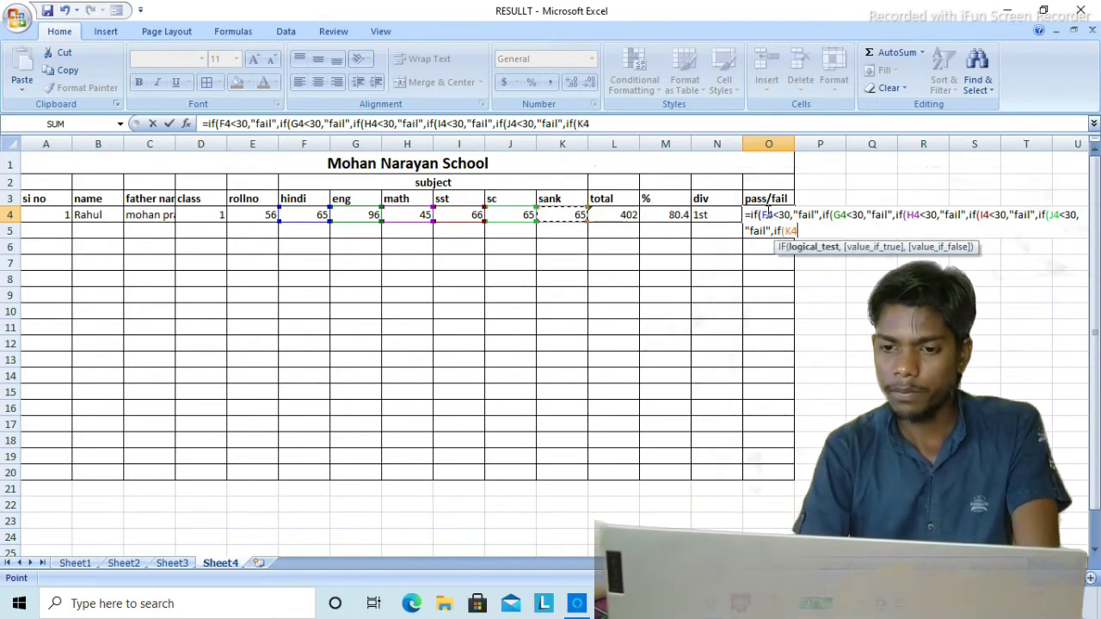
text(<30)
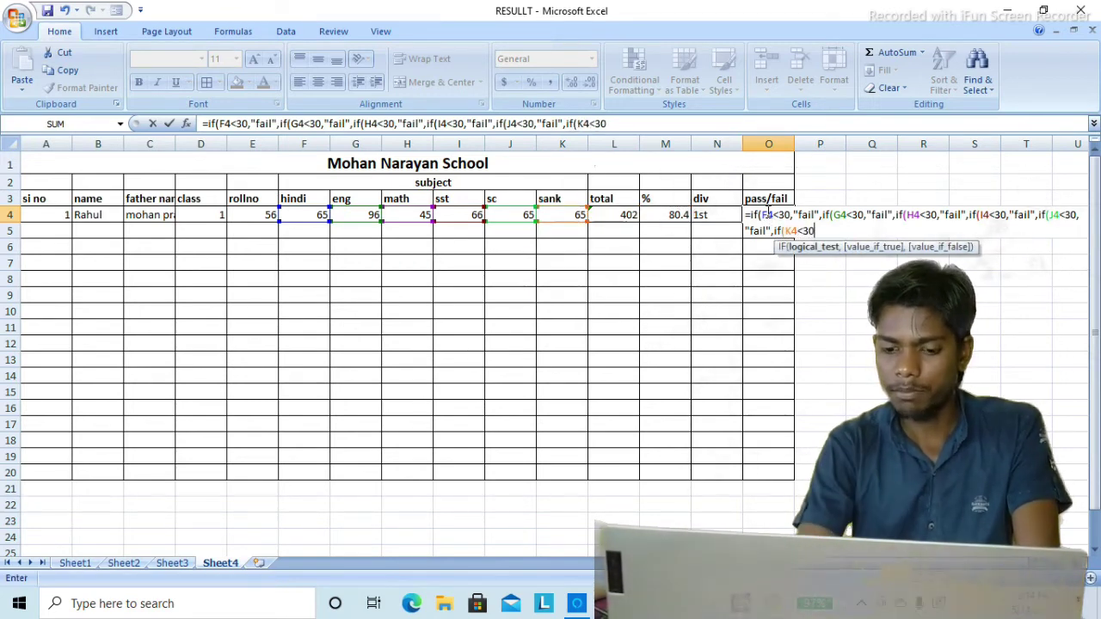
text(,"fail",)
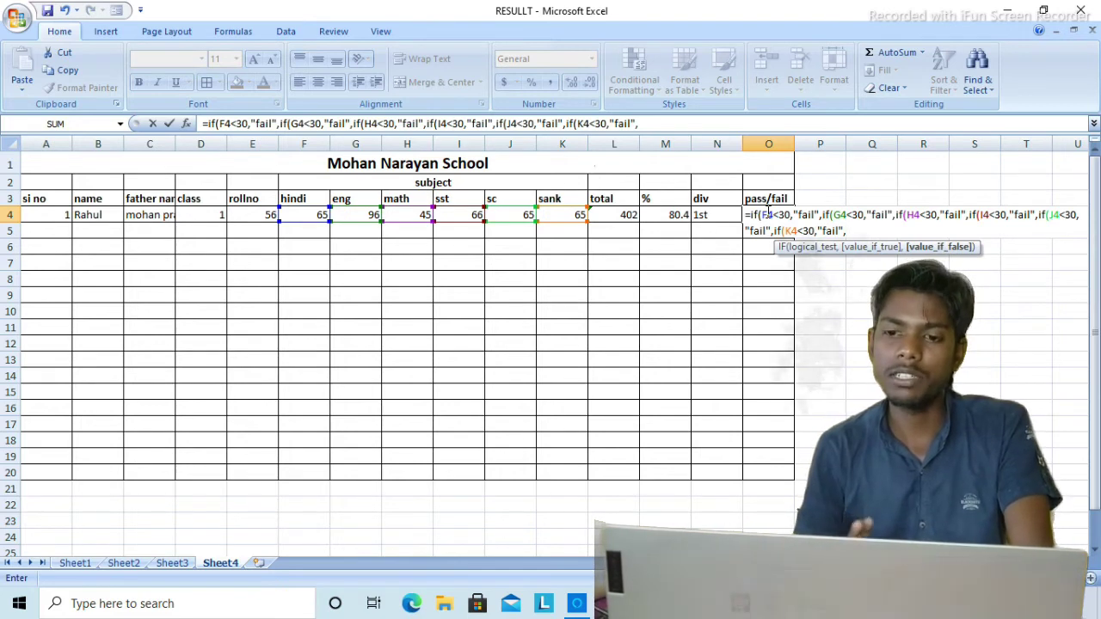
text("pass)
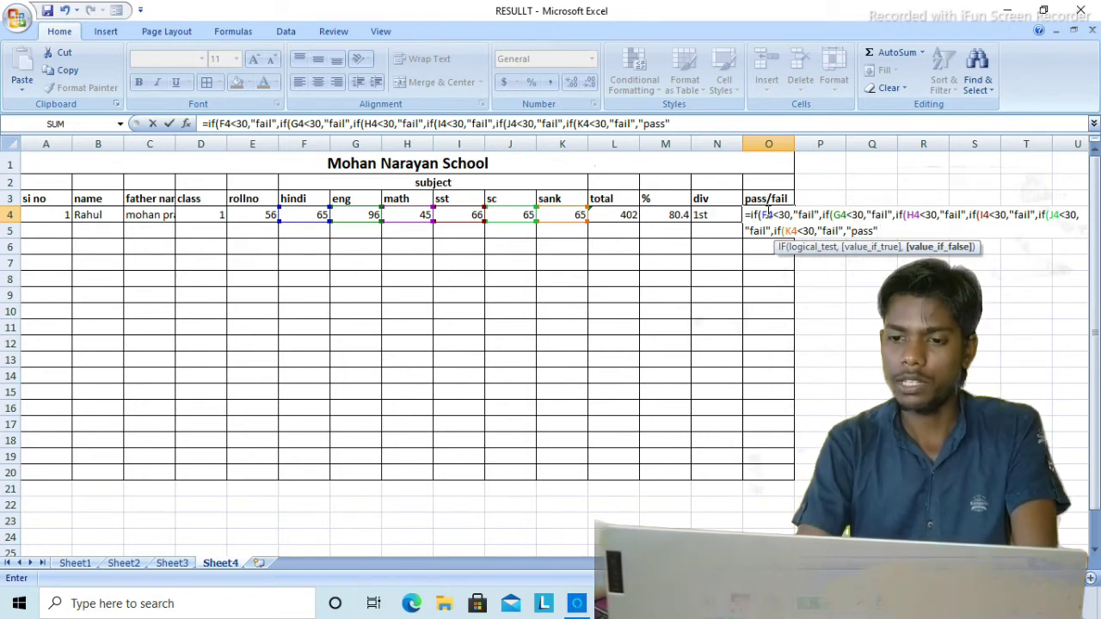
text()))))
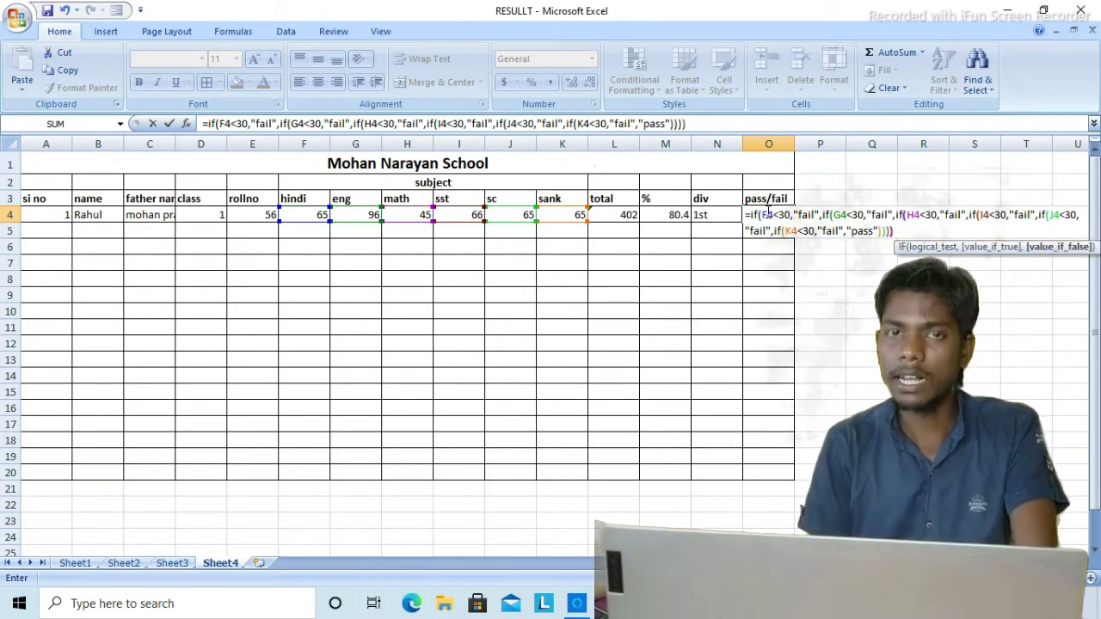
text())
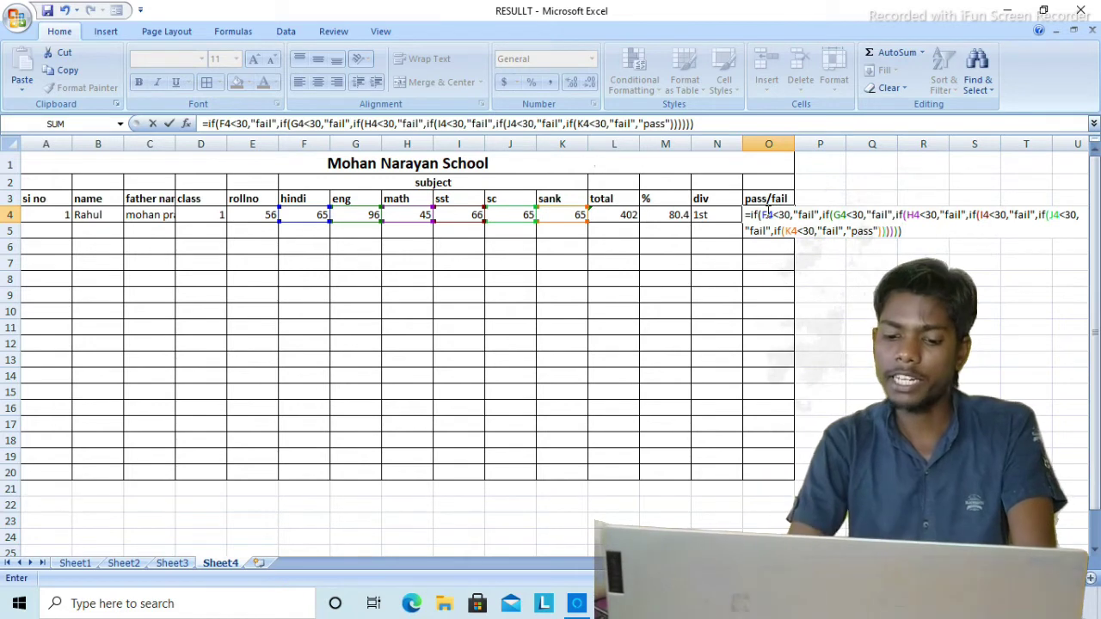
key(Return)
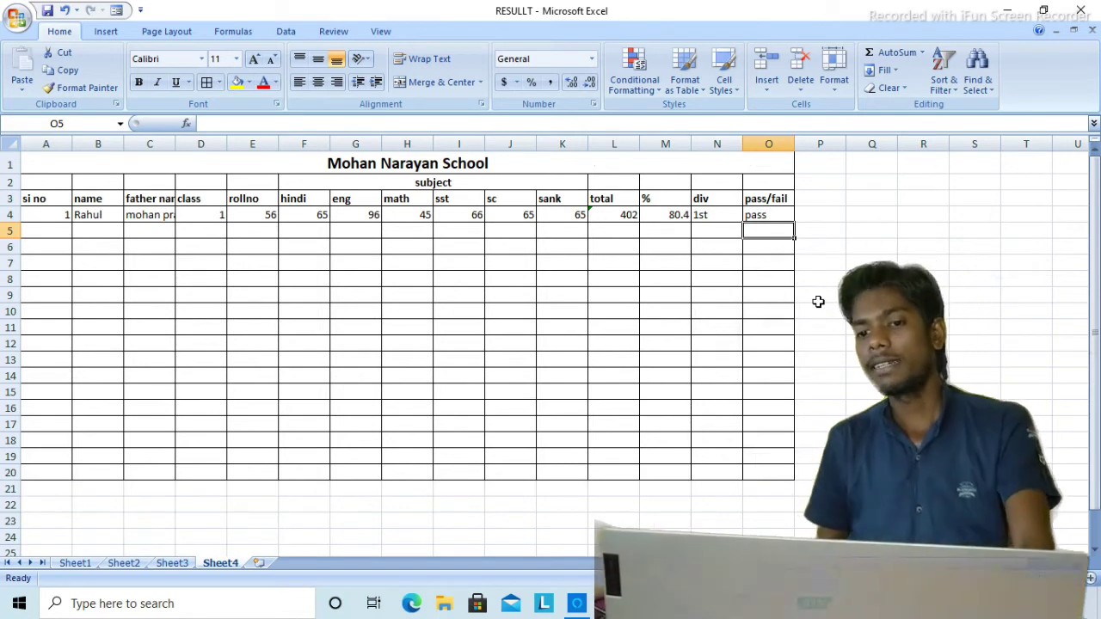
click(705, 215)
click(673, 214)
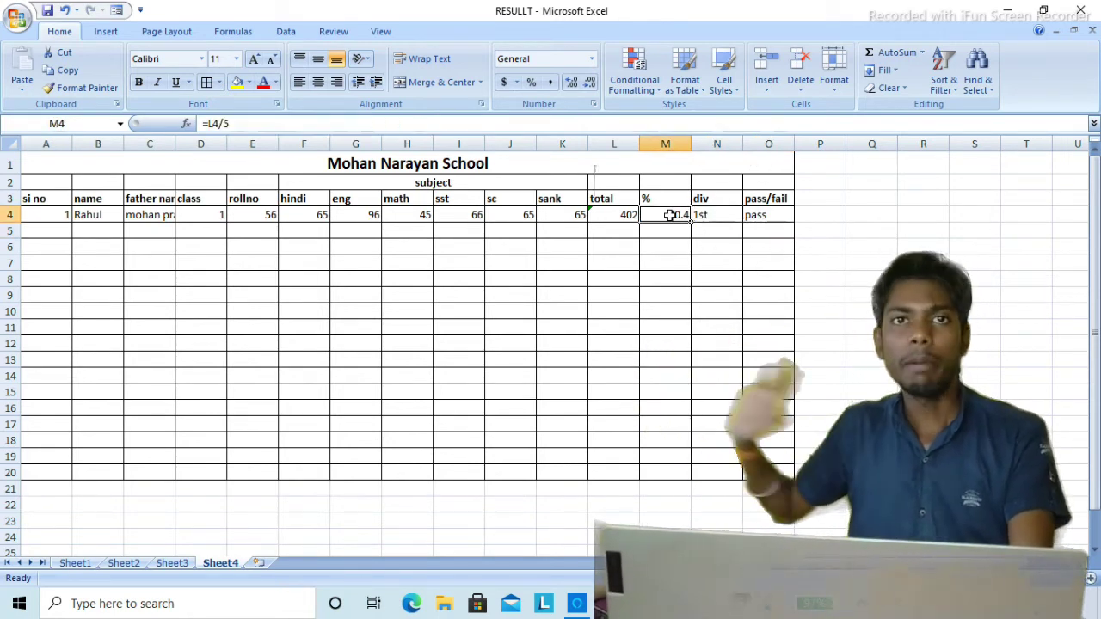
click(314, 226)
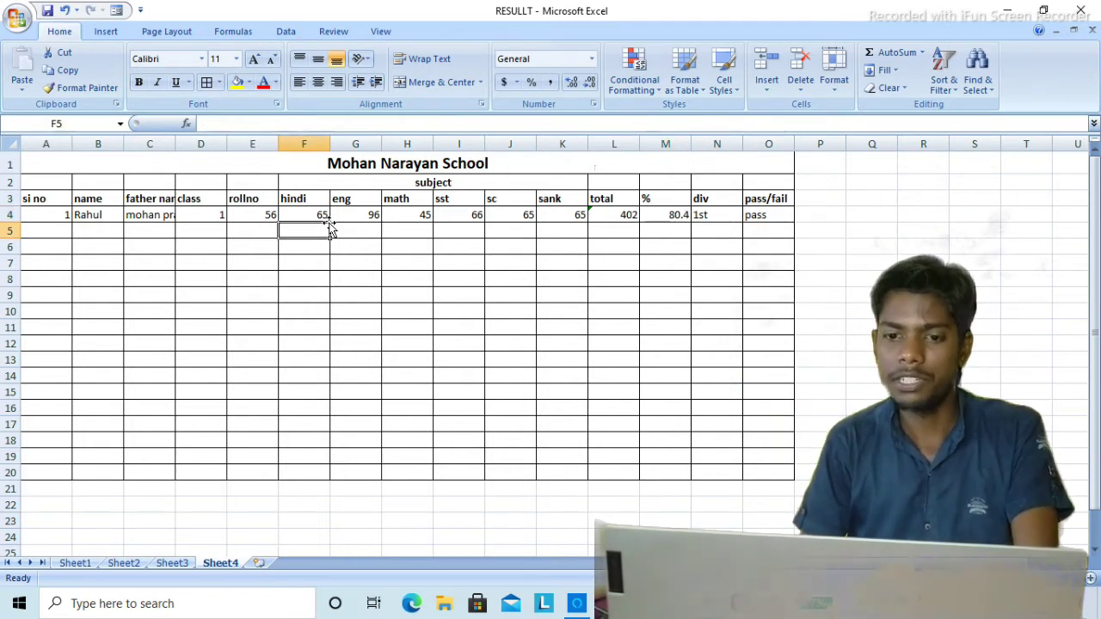
click(370, 218)
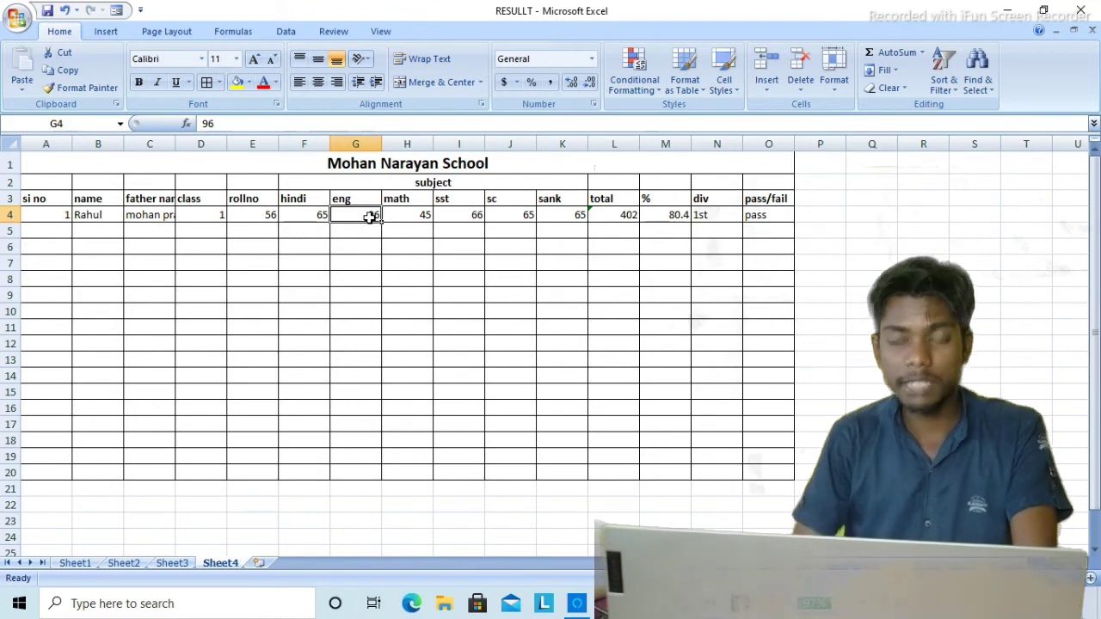
text(2)
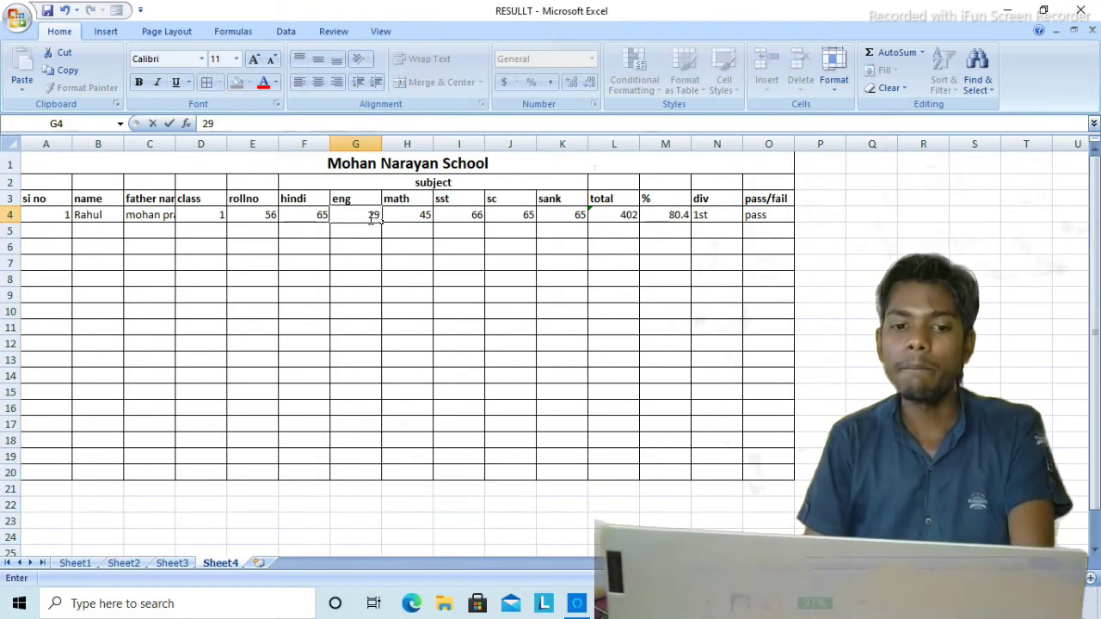
key(Return)
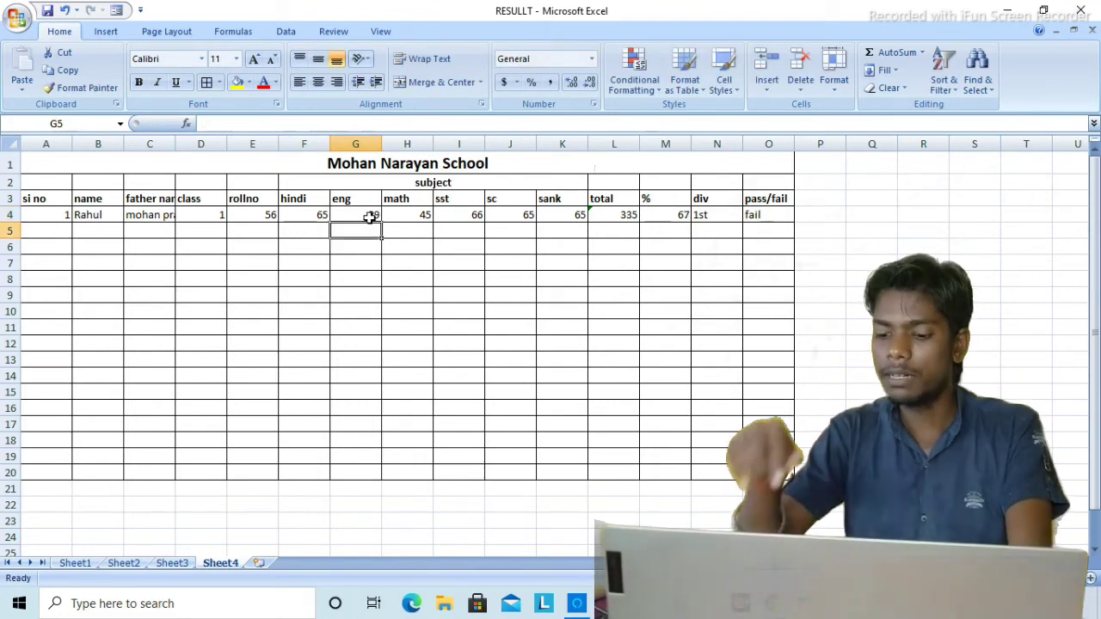
click(615, 213)
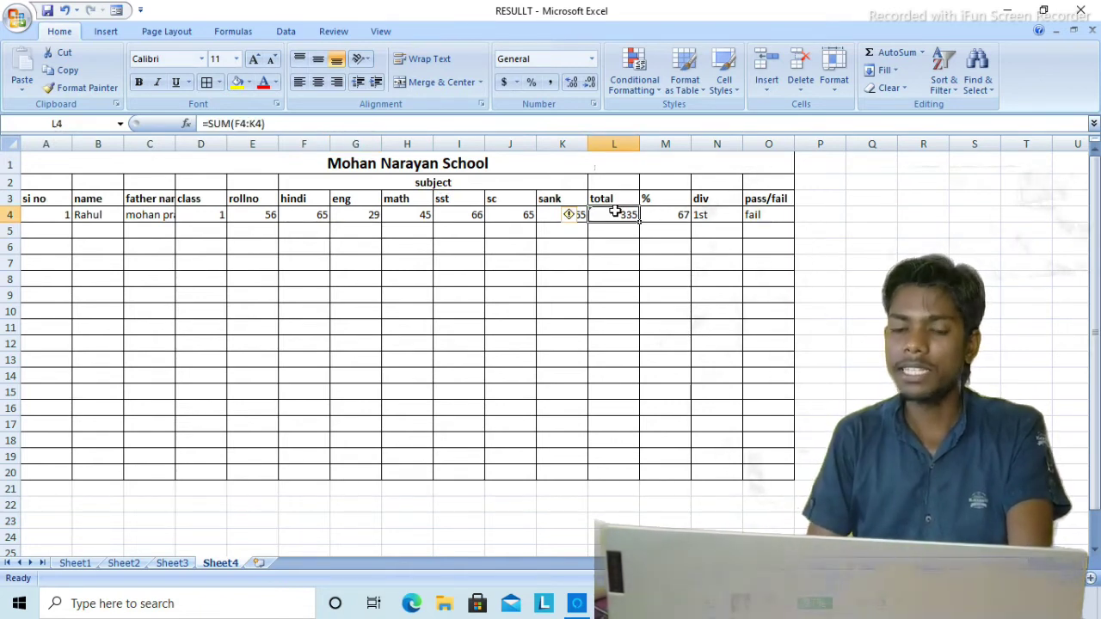
key(Left)
key(Left)
key(Left)
key(Left)
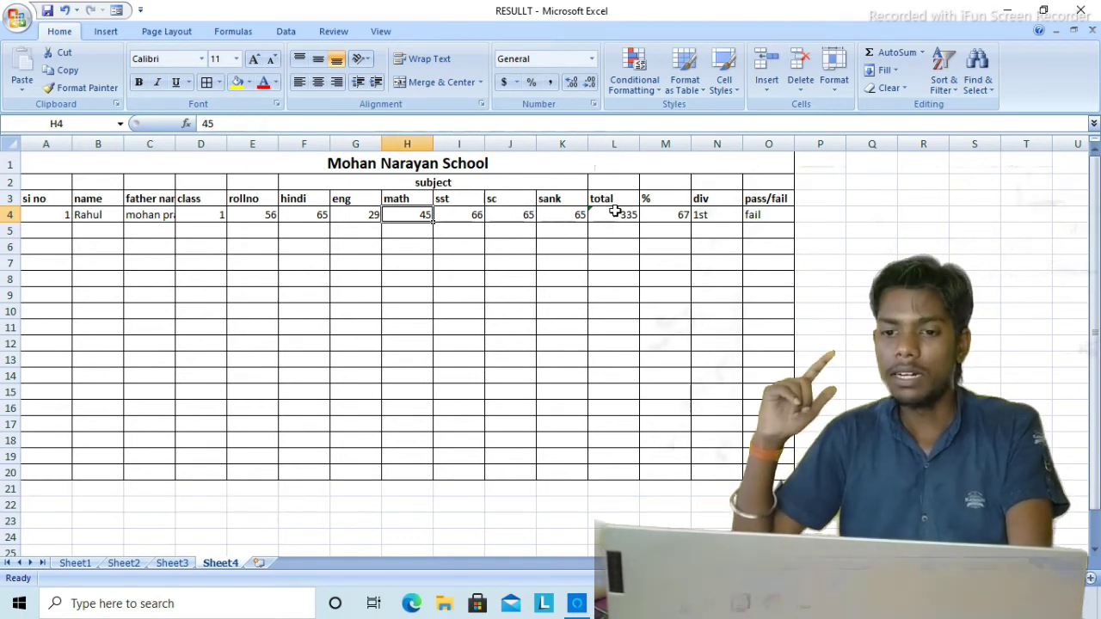
key(Left)
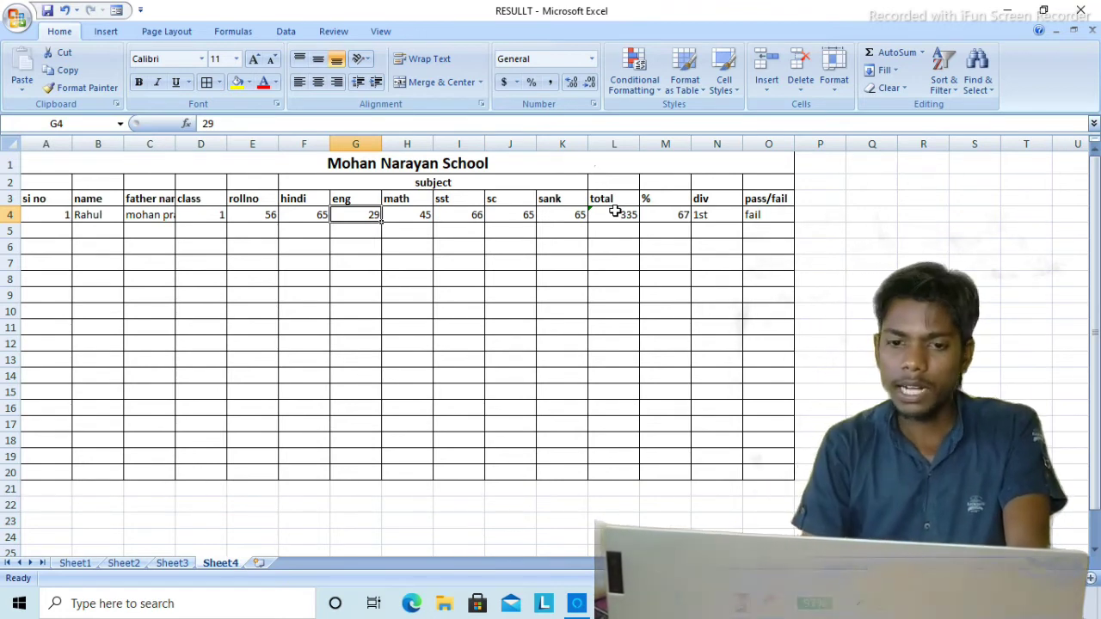
key(Left)
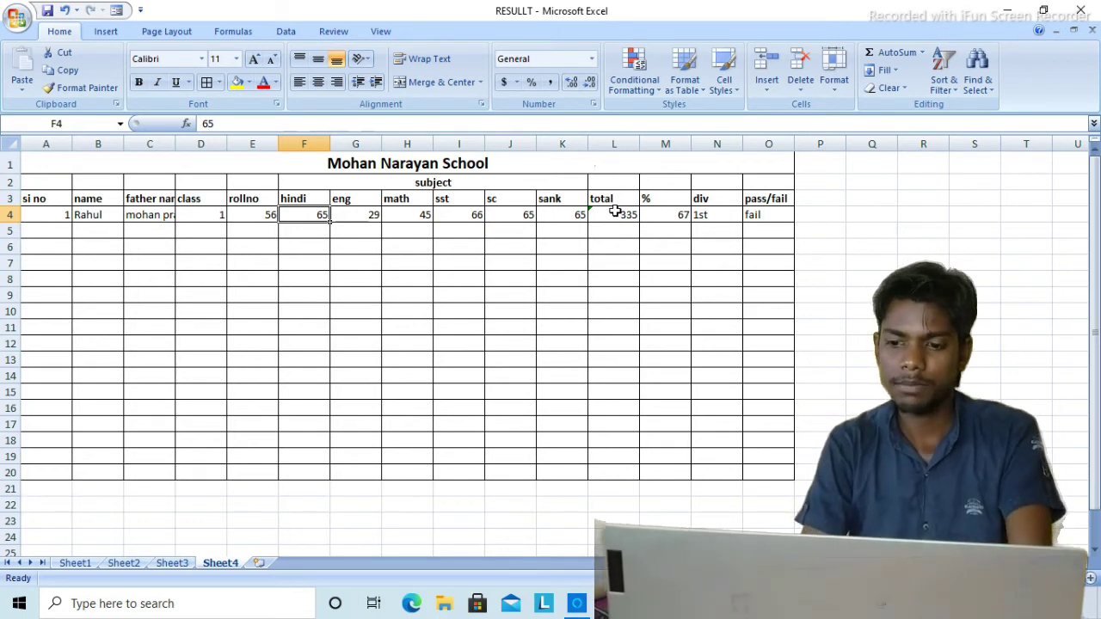
click(303, 214)
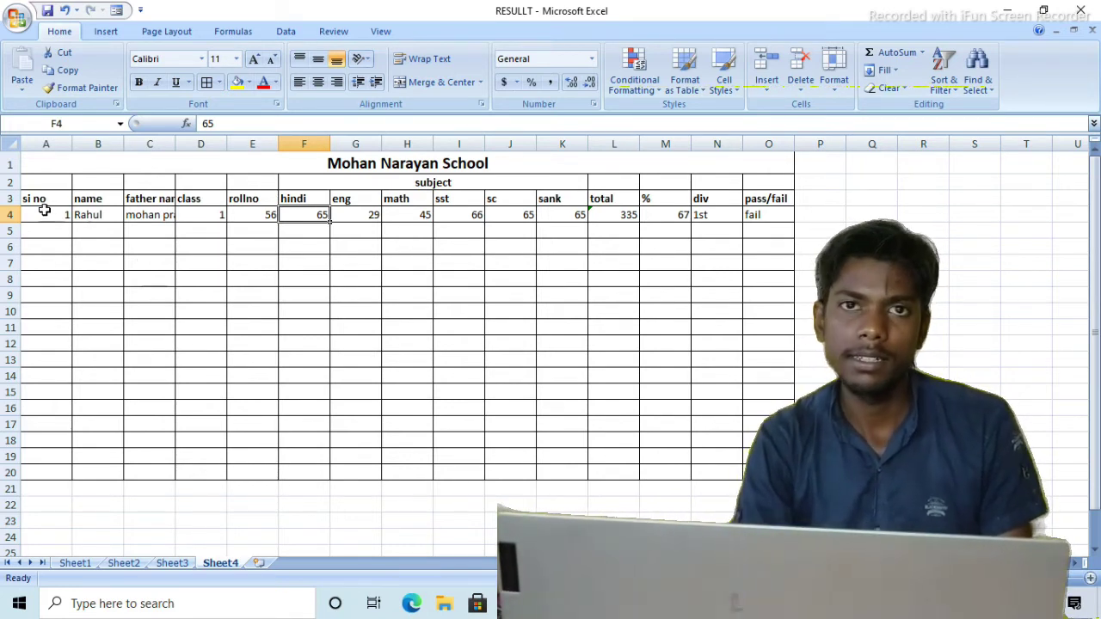
Select the header row A3:O3, from si no to pass/fail
drag(40, 197, 40, 199)
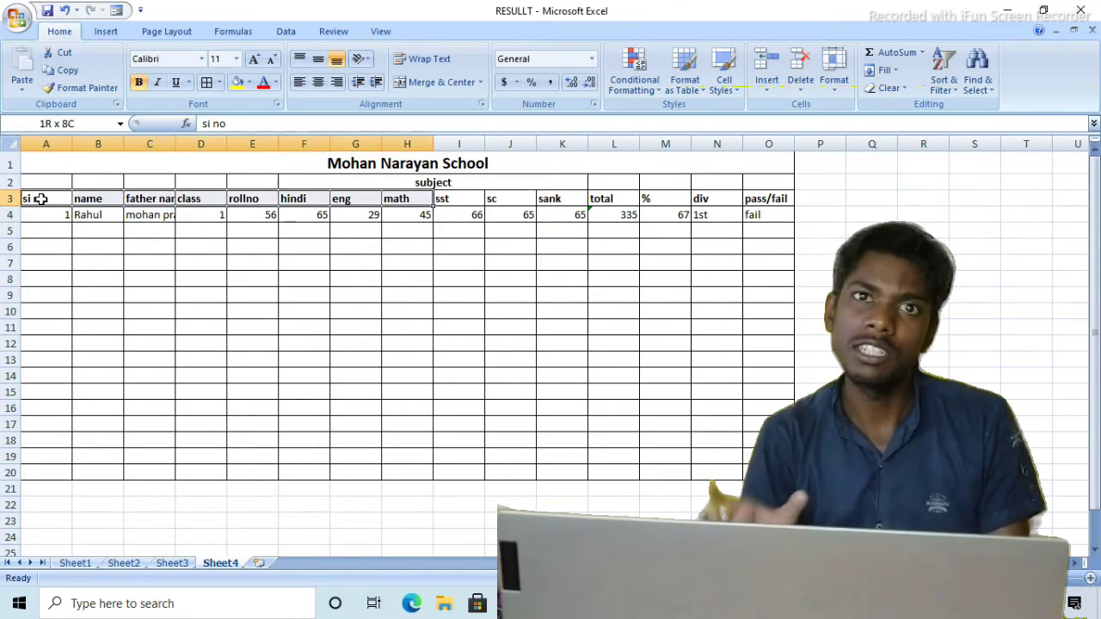
drag(40, 199, 768, 199)
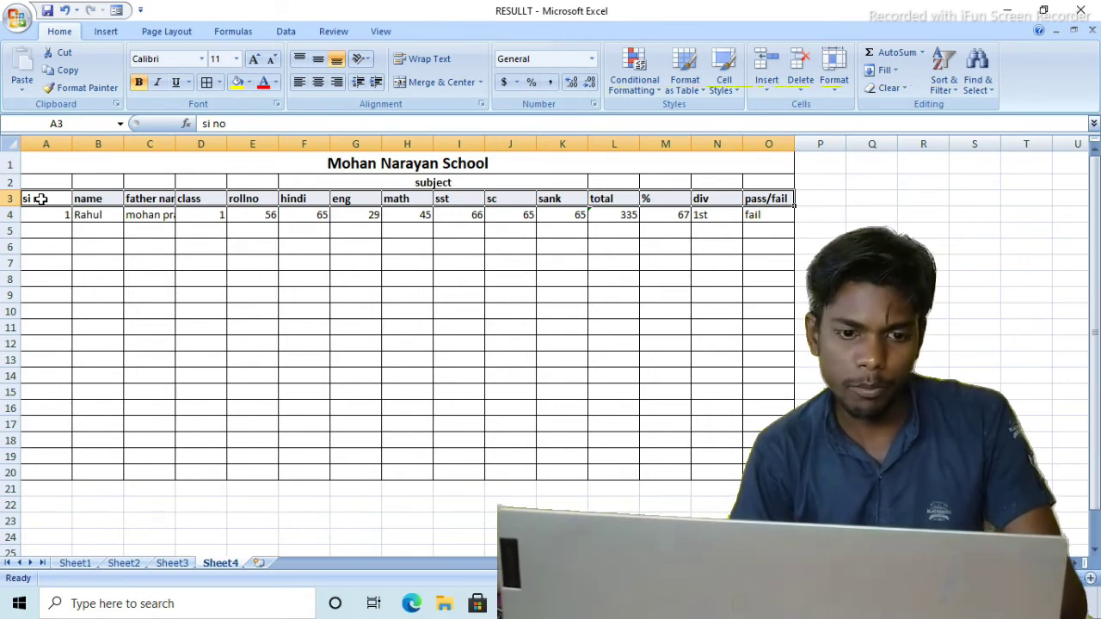
click(27, 28)
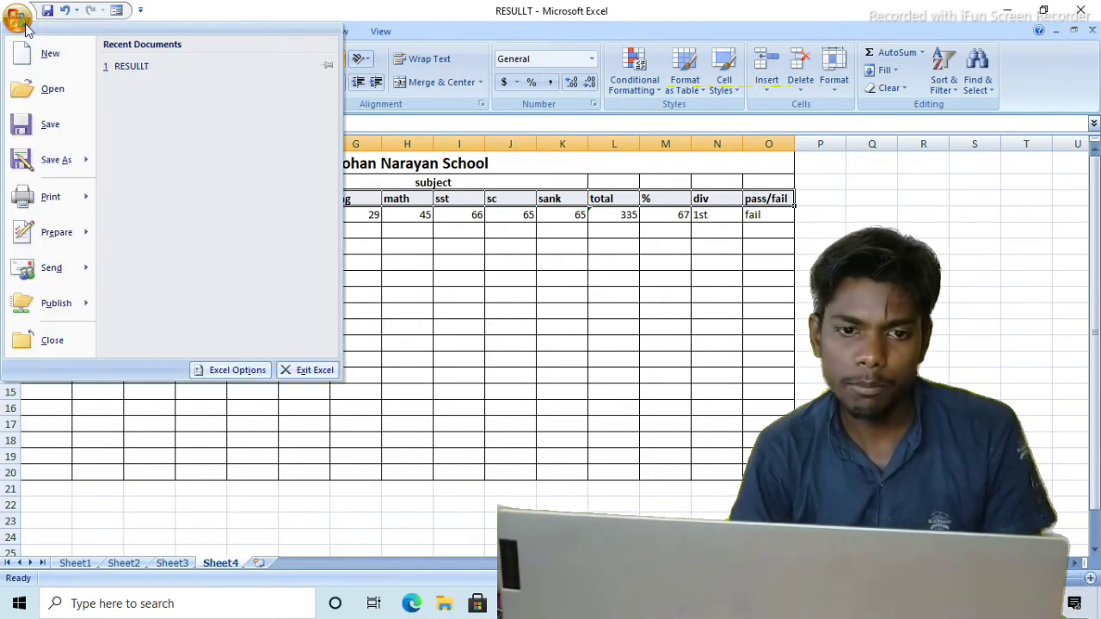
click(236, 371)
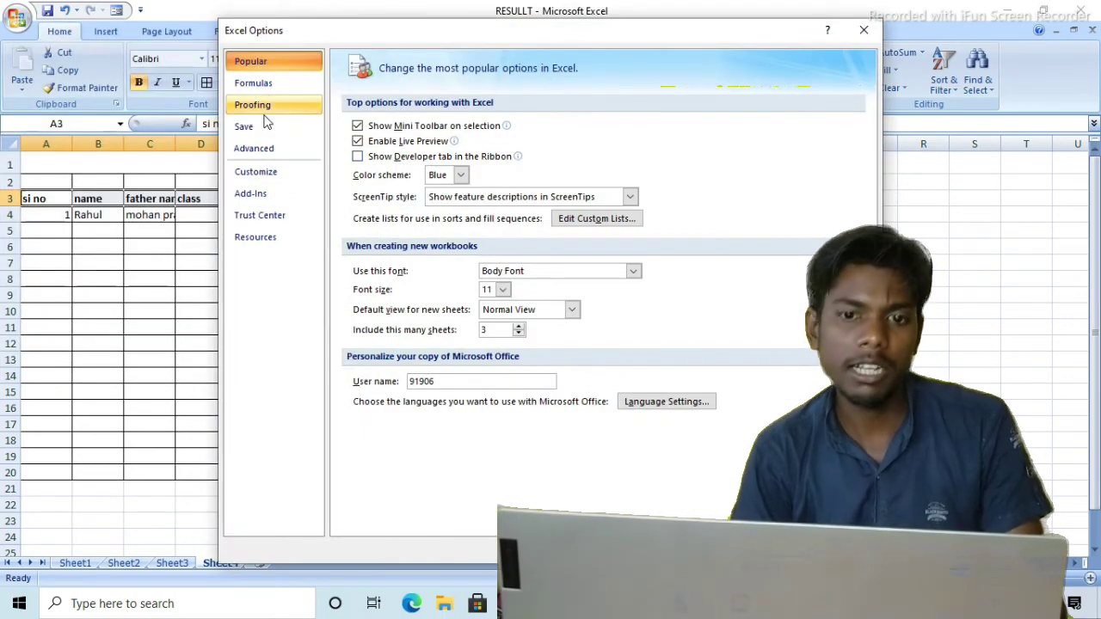
click(258, 172)
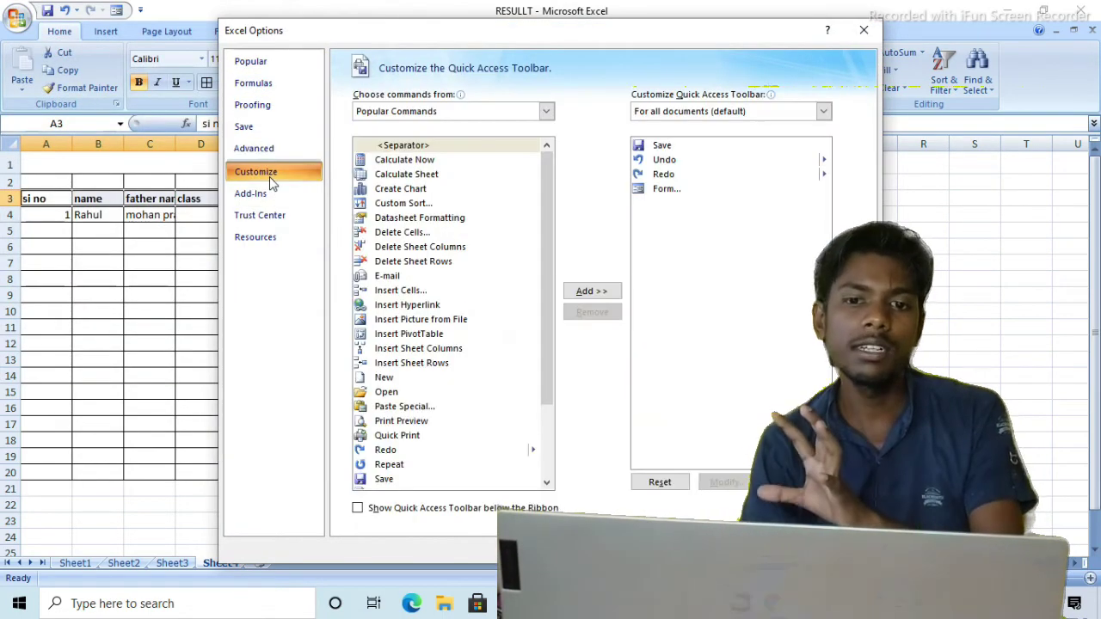
click(456, 112)
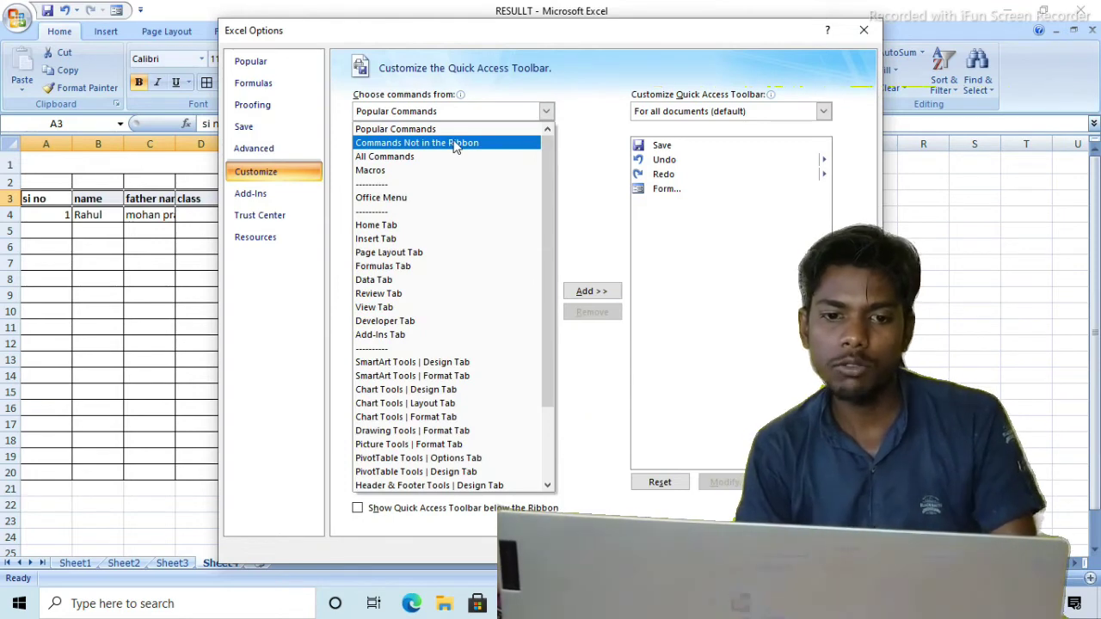
click(469, 153)
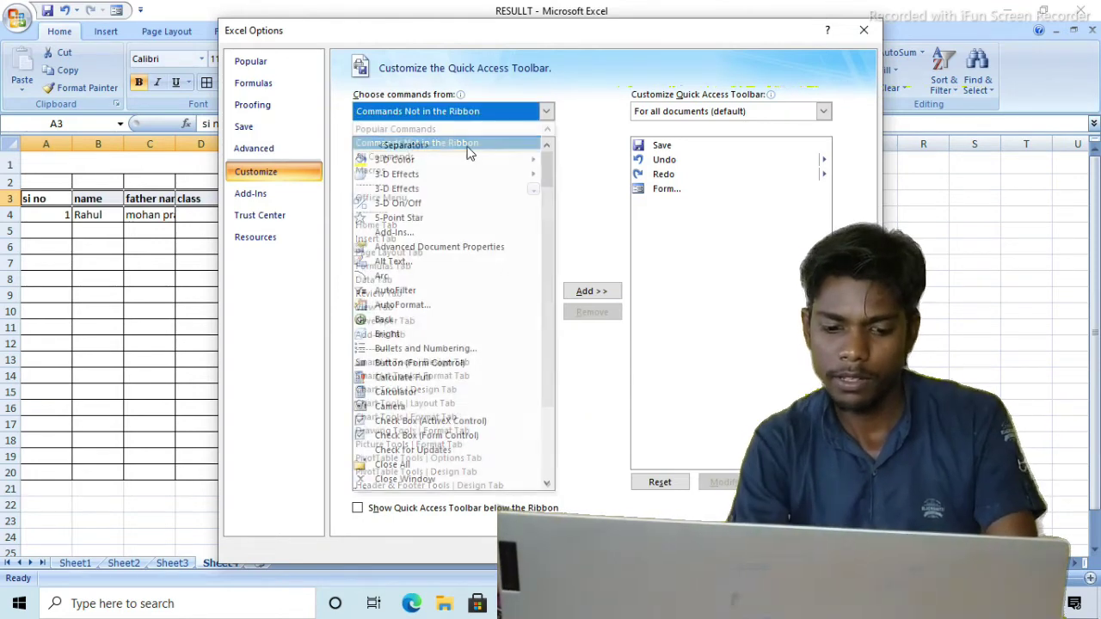
click(398, 306)
key(Page_Down)
key(Page_Down)
key(Page_Down)
key(Page_Down)
key(Page_Down)
key(Page_Down)
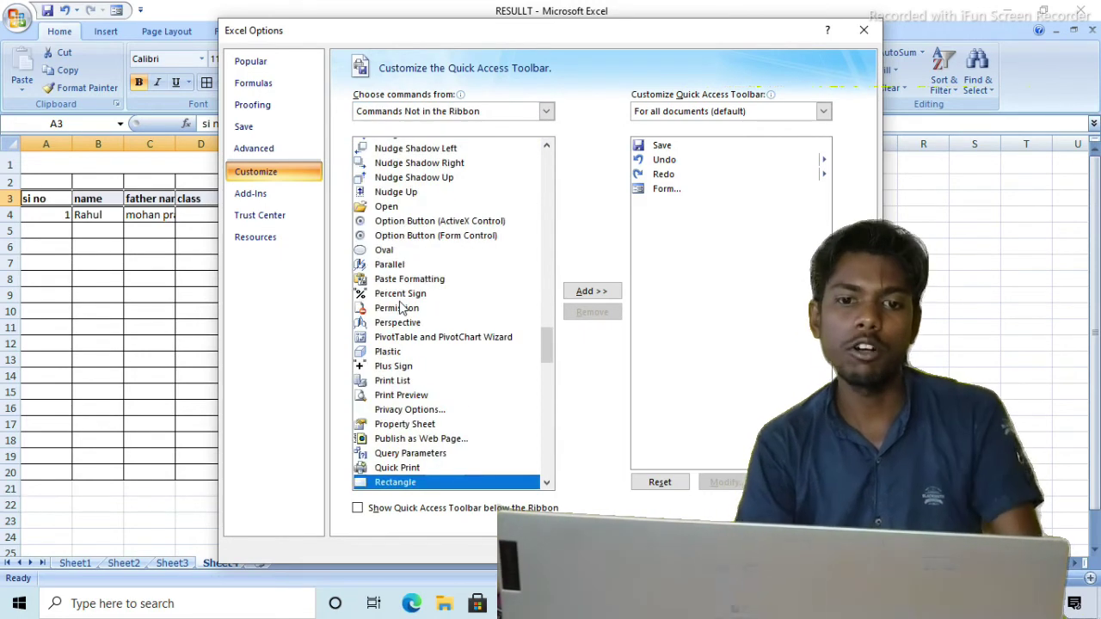
key(Page_Up)
key(Page_Up)
key(Page_Up)
key(Down)
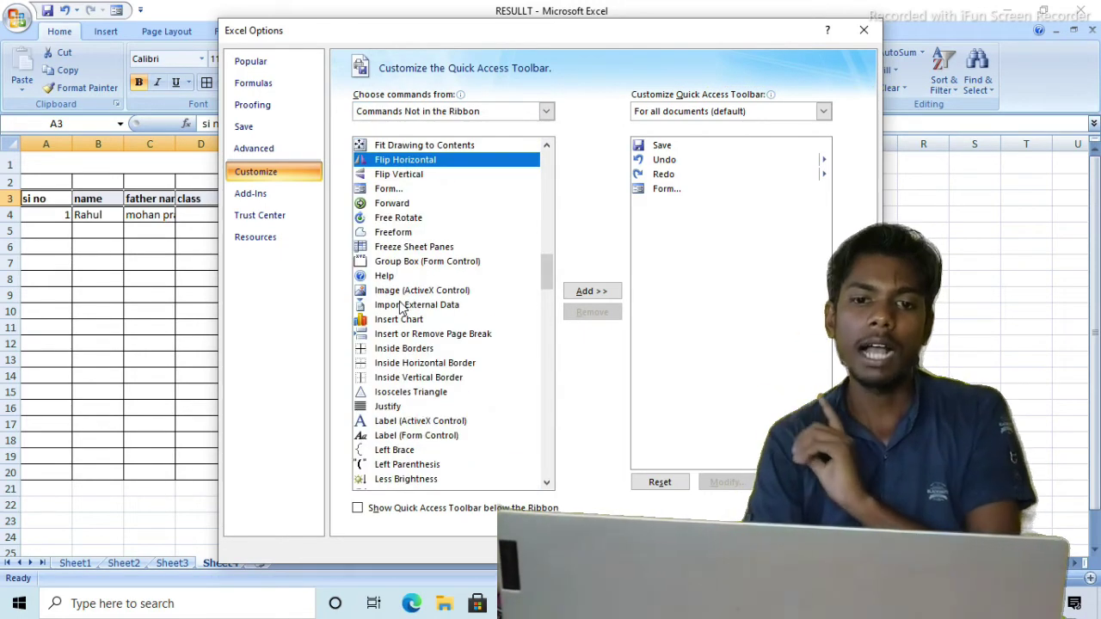
key(Down)
key(Down)
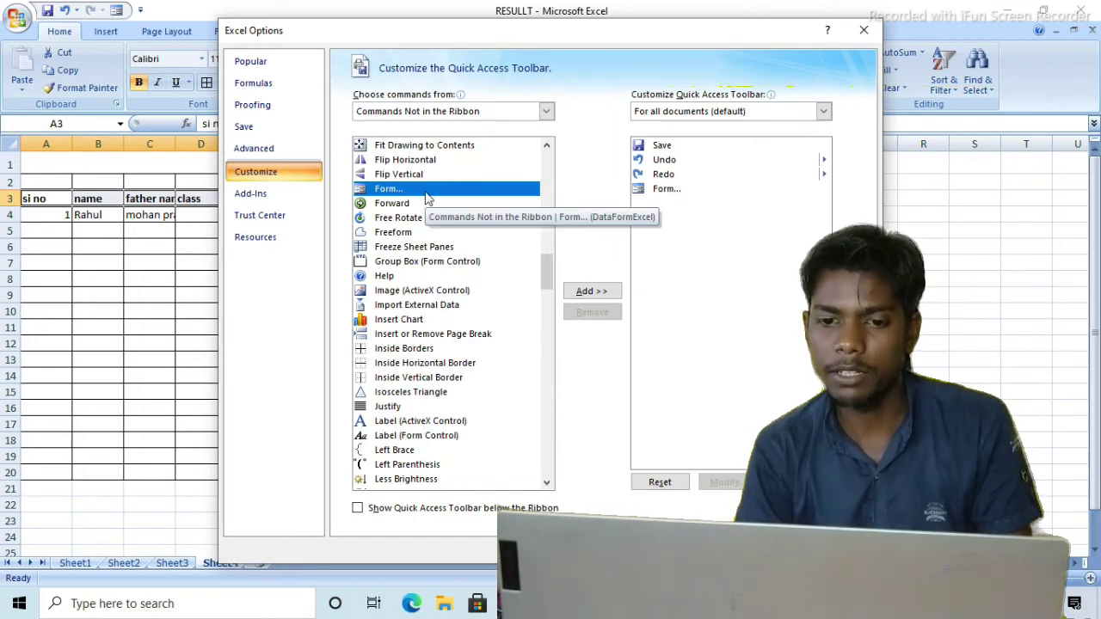
click(582, 294)
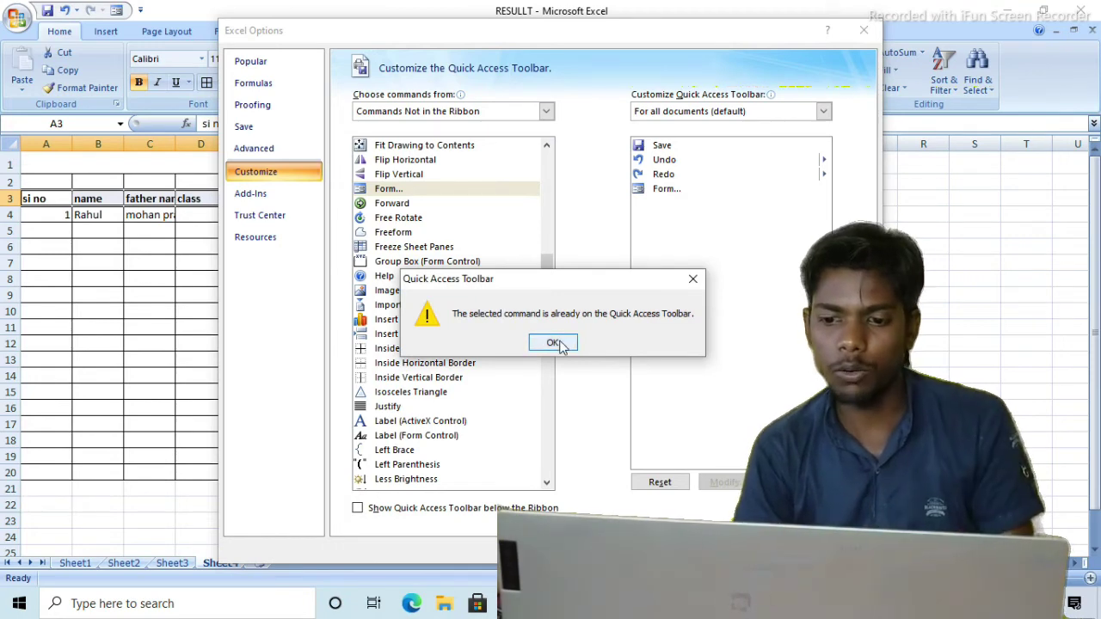
click(555, 343)
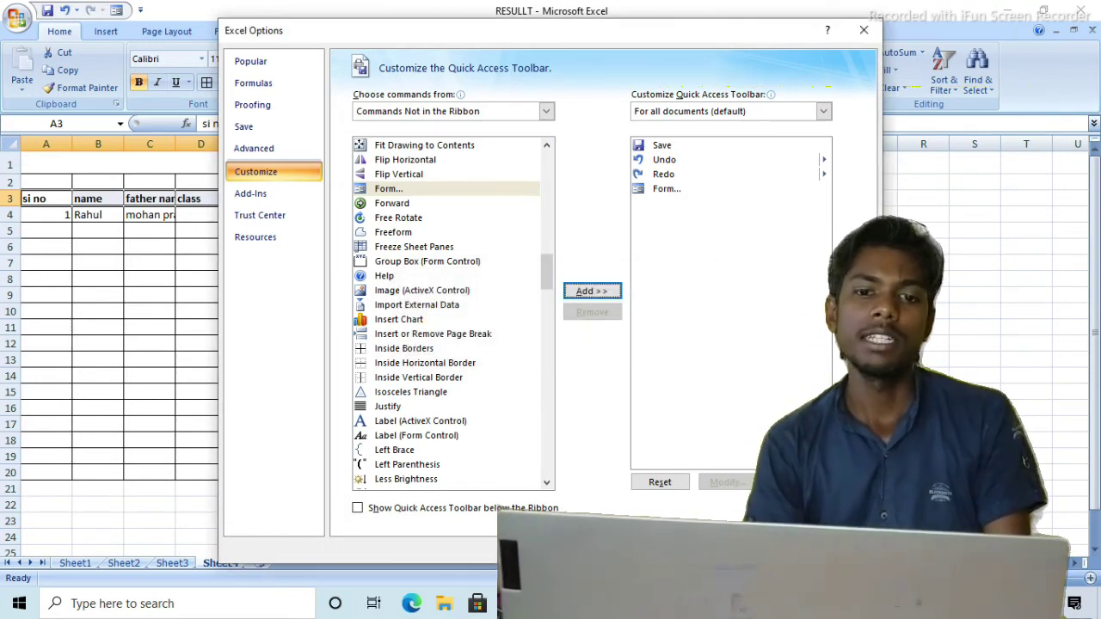
key(Escape)
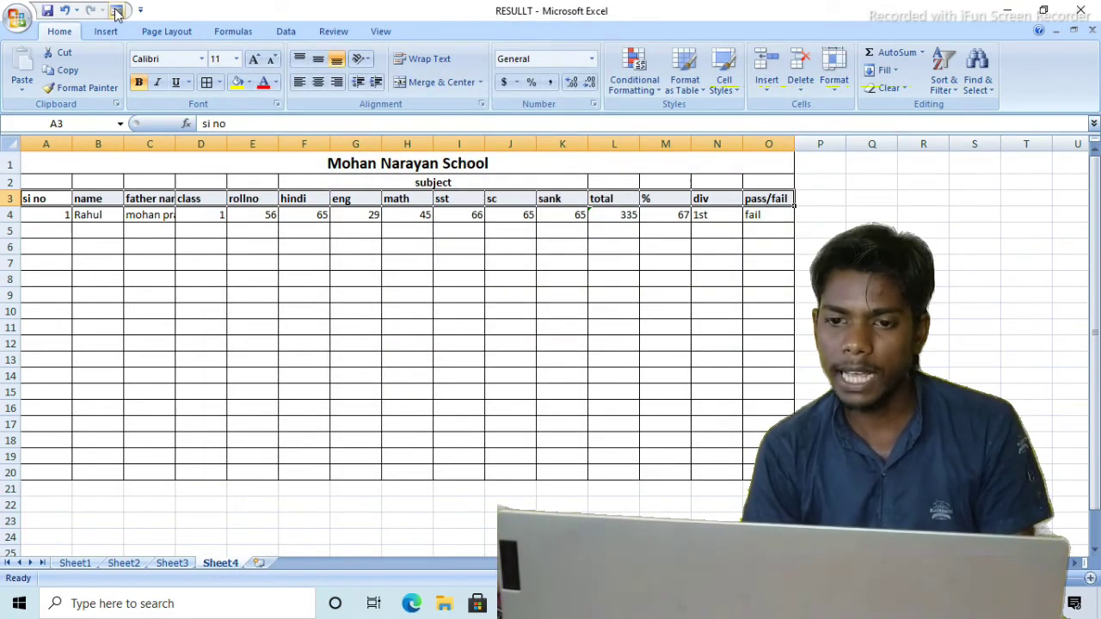
Add a new record in the data form: student's name, class 3, rollno 65, marks 36, 66, 66, 66, 32, 66
click(117, 12)
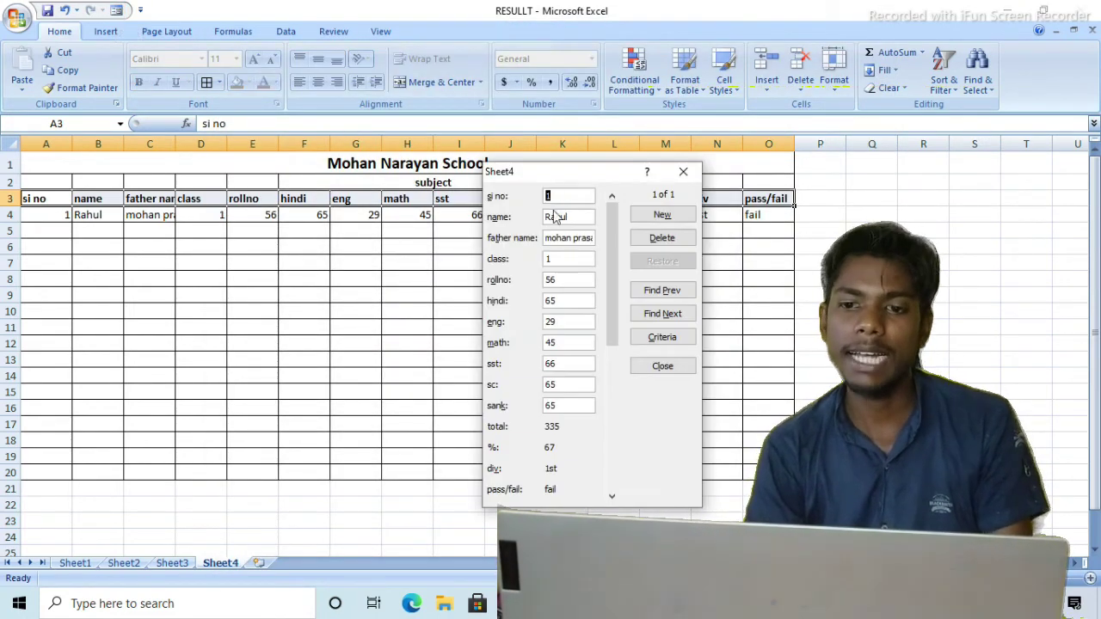
drag(573, 178, 727, 155)
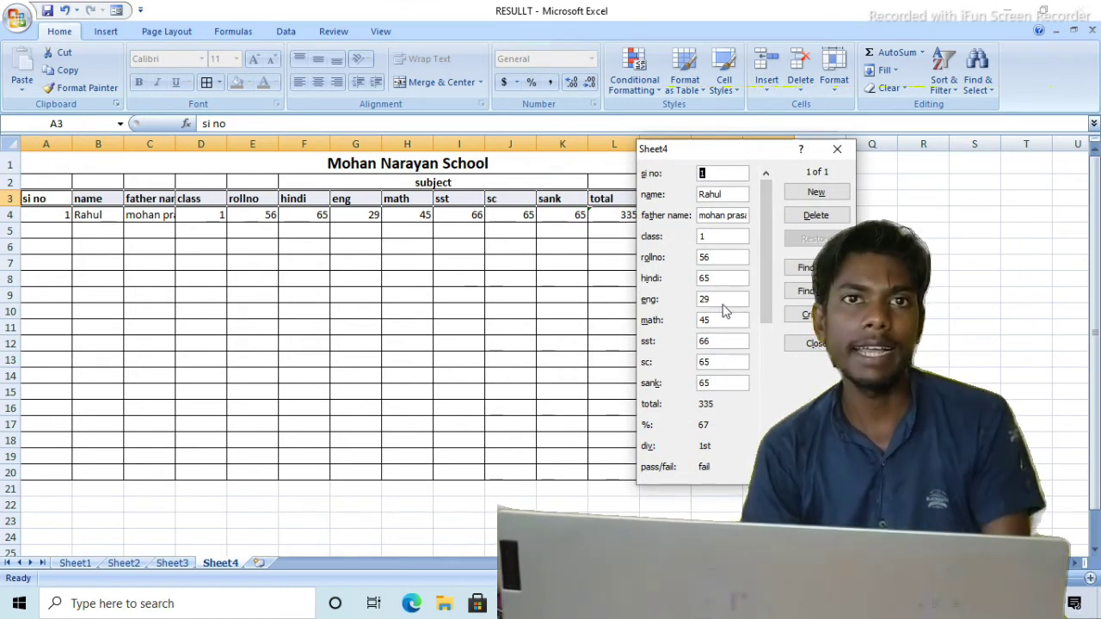
click(816, 193)
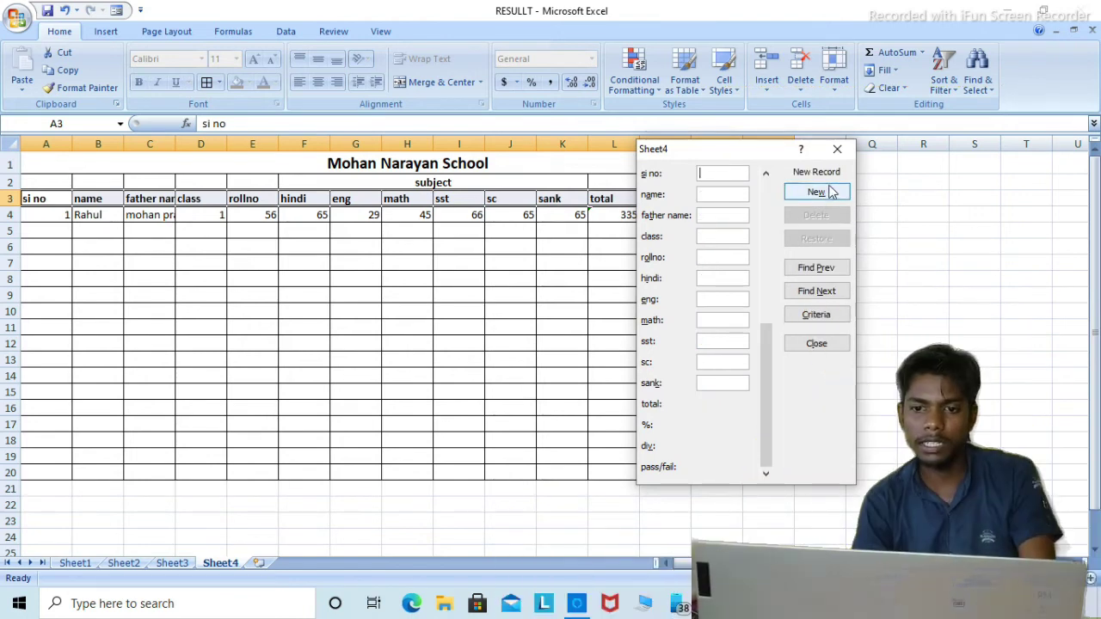
click(723, 197)
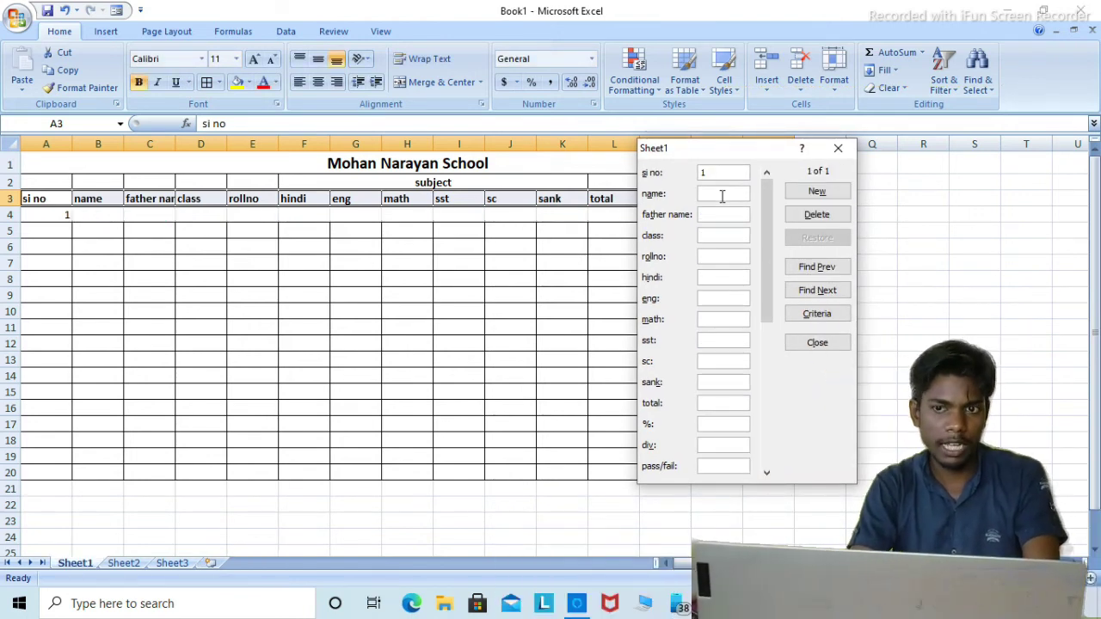
text(mohan)
text(rahul)
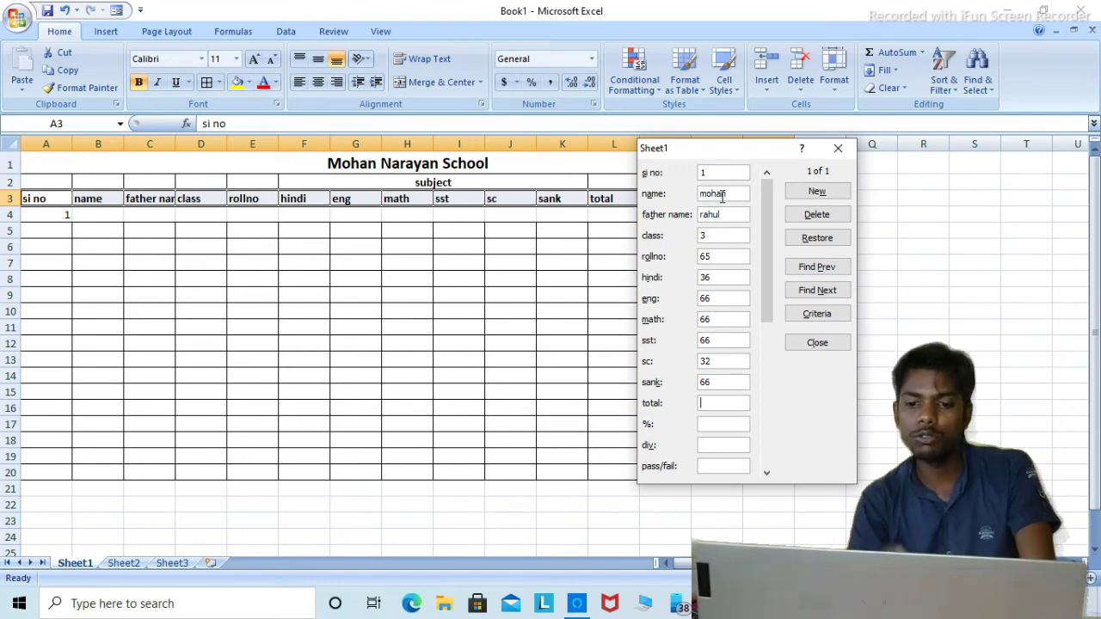
click(827, 194)
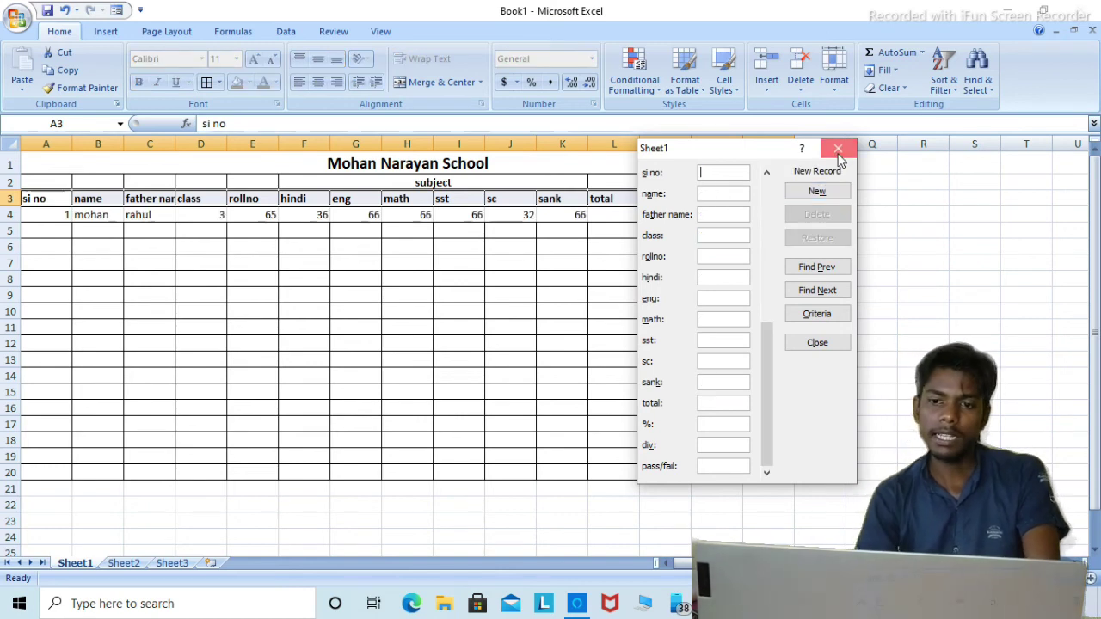
Close the data form and review the saved class 3, rollno 65 record in row 4
click(838, 148)
click(590, 250)
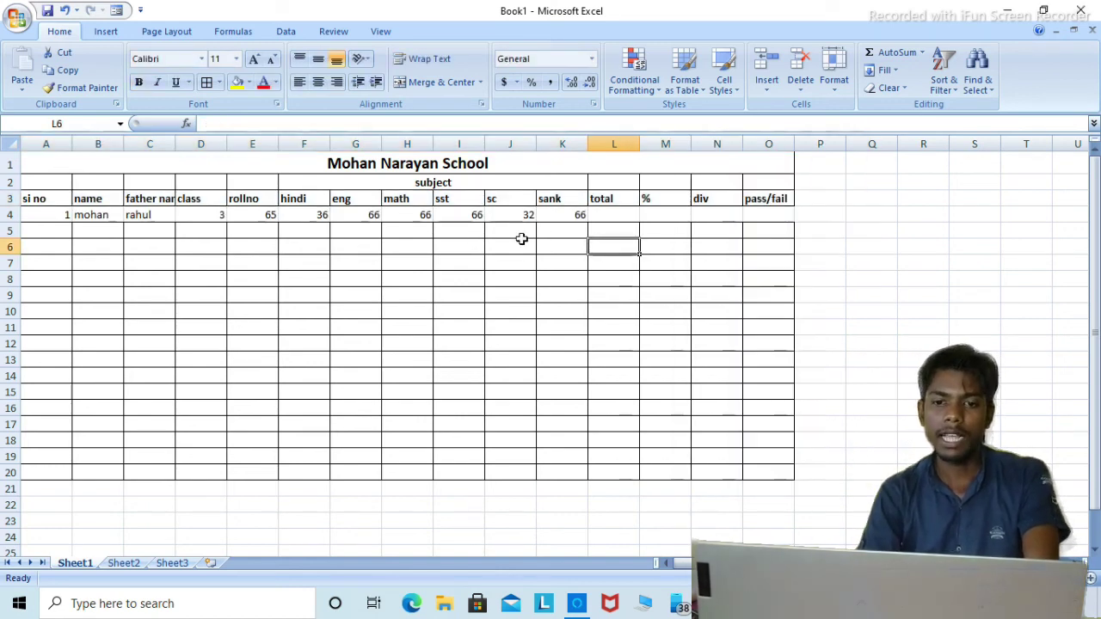
click(506, 216)
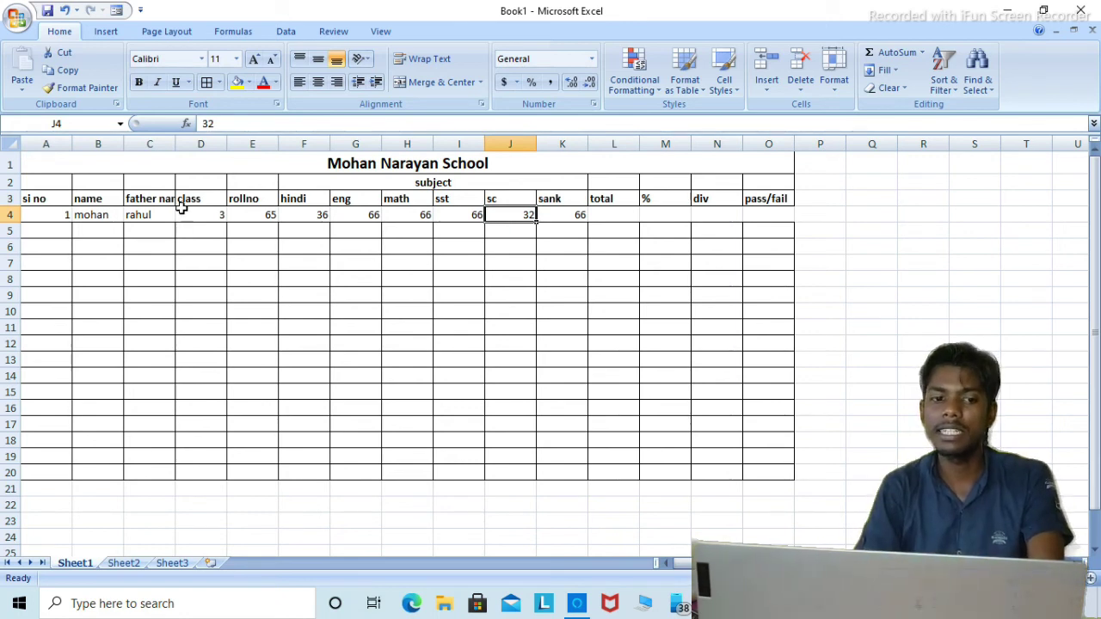
click(102, 231)
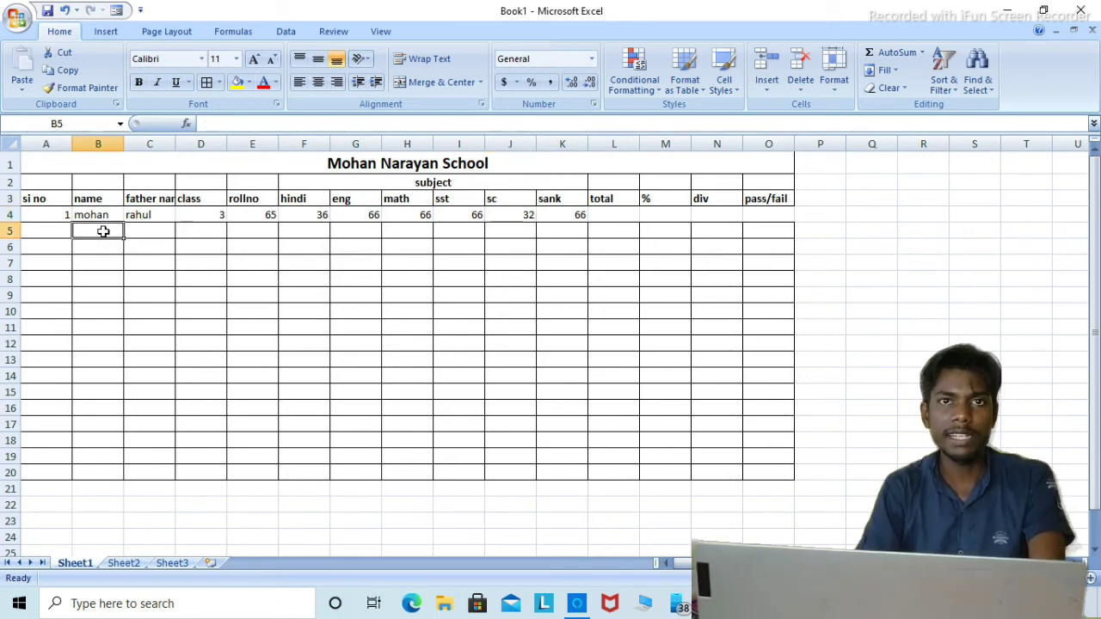
click(275, 204)
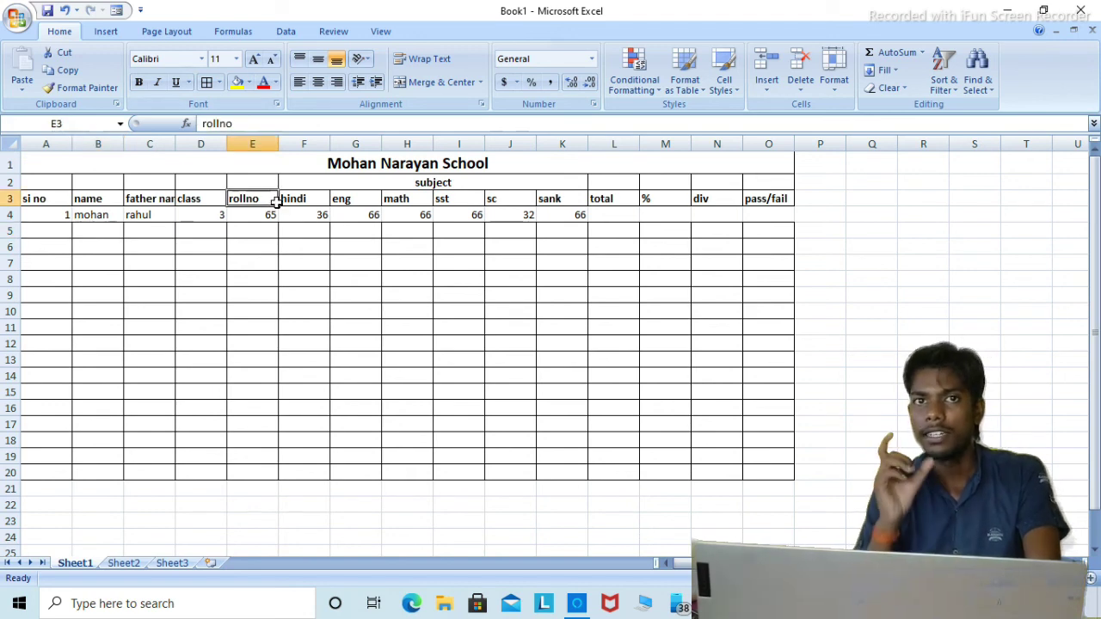